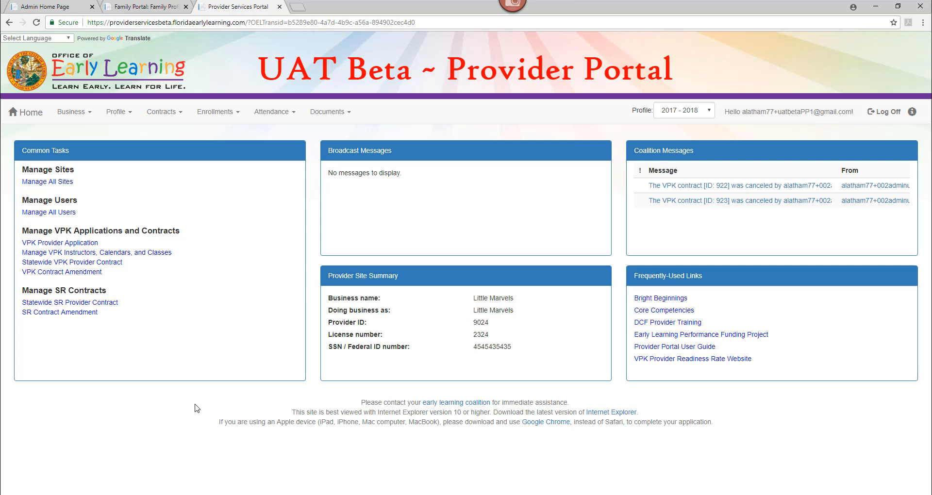
Step: Open the Request/Change Enrollment page for VPK enrollments
{"action": "left_click", "coordinate": [217, 117]}
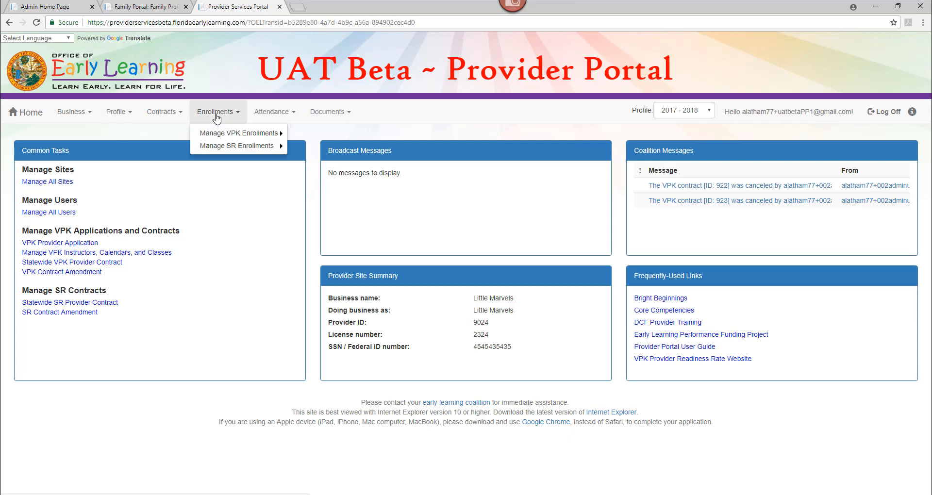
{"action": "mouse_move", "coordinate": [221, 137]}
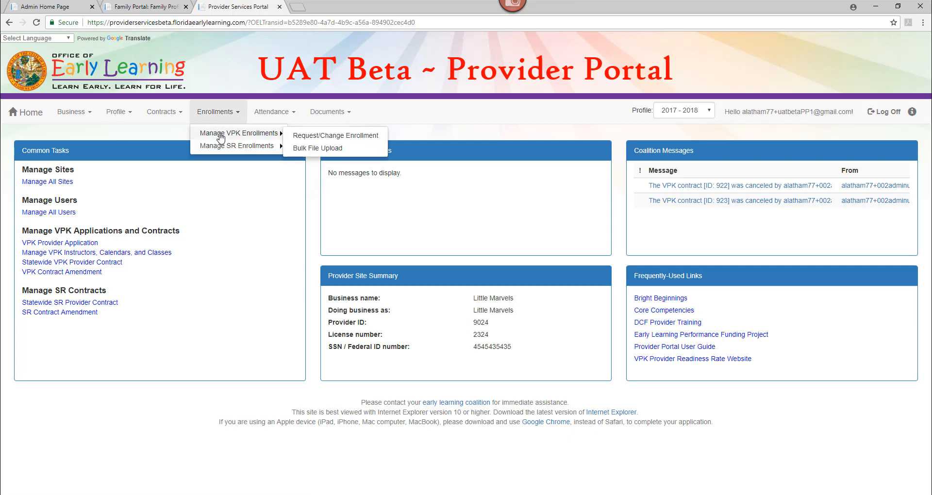
{"action": "left_click", "coordinate": [295, 140]}
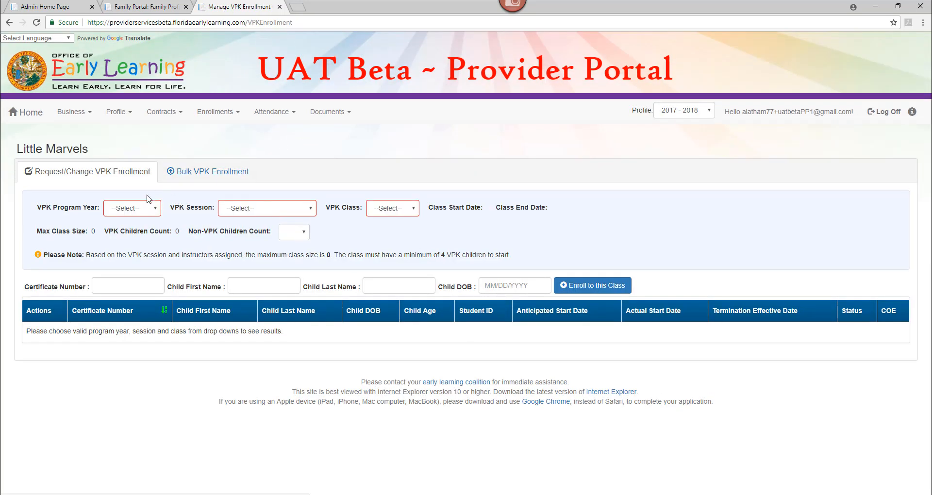
Step: Choose program year 2018-2019, the School-year (540 hours) session and the AF18 - X-Men class
{"action": "left_click", "coordinate": [139, 210]}
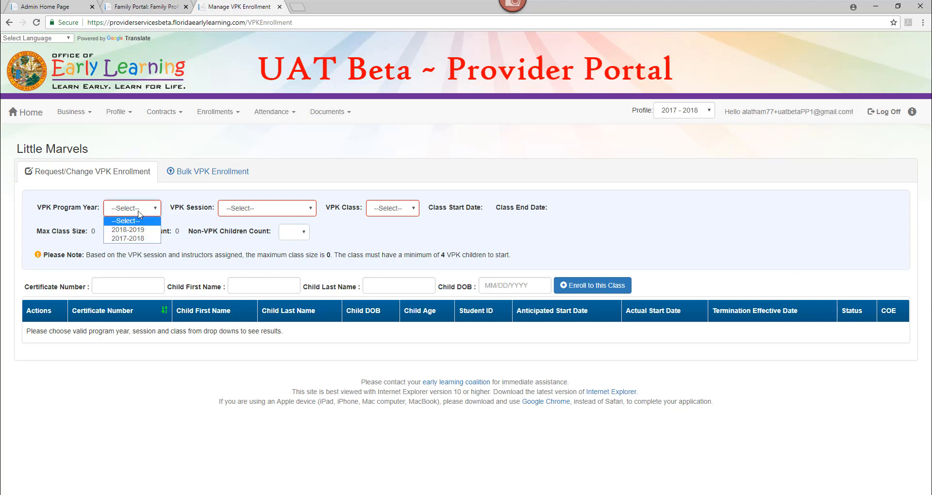
{"action": "left_click", "coordinate": [140, 231]}
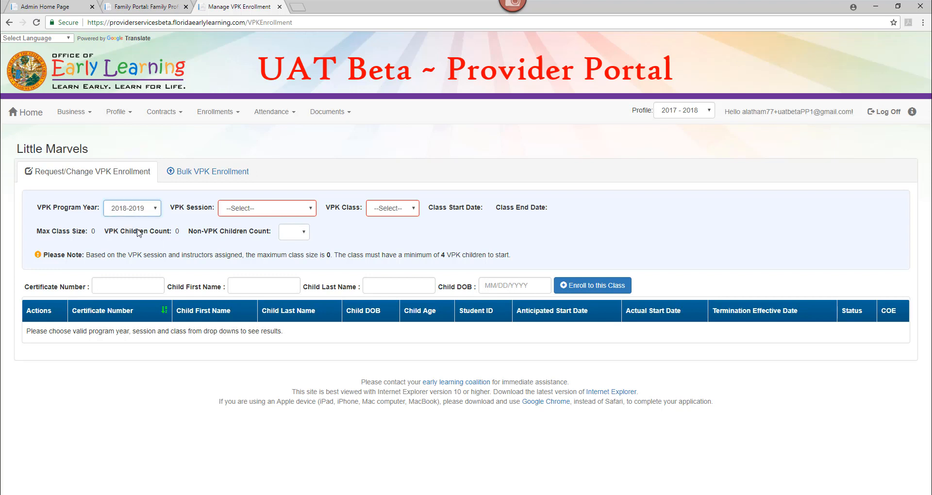
{"action": "left_click", "coordinate": [240, 213]}
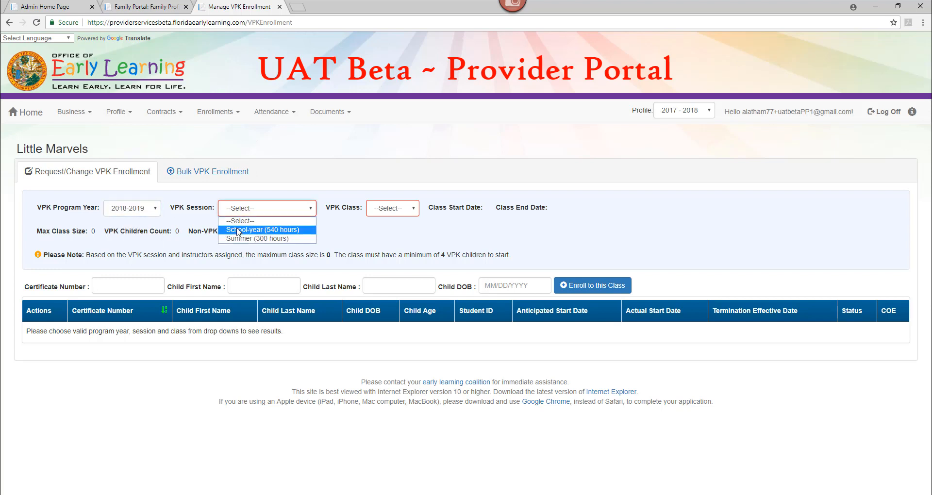
{"action": "left_click", "coordinate": [238, 230]}
{"action": "left_click", "coordinate": [401, 214]}
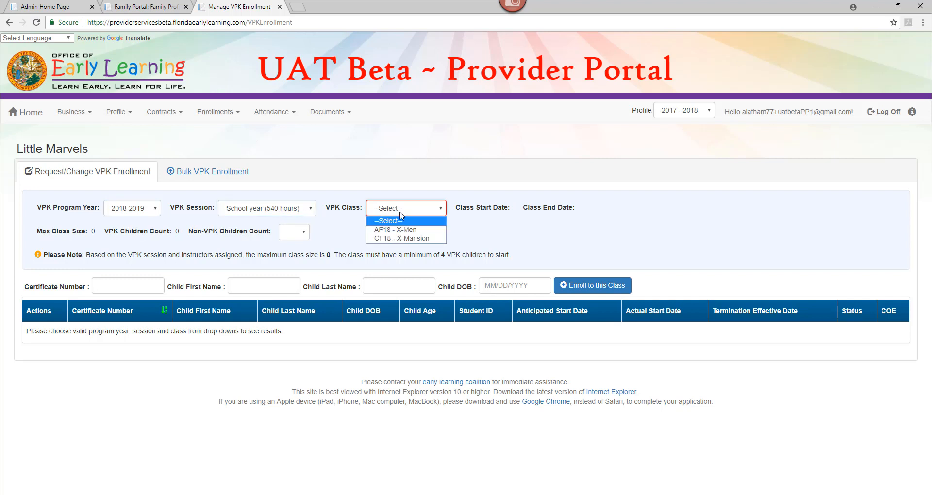
{"action": "left_click", "coordinate": [429, 230]}
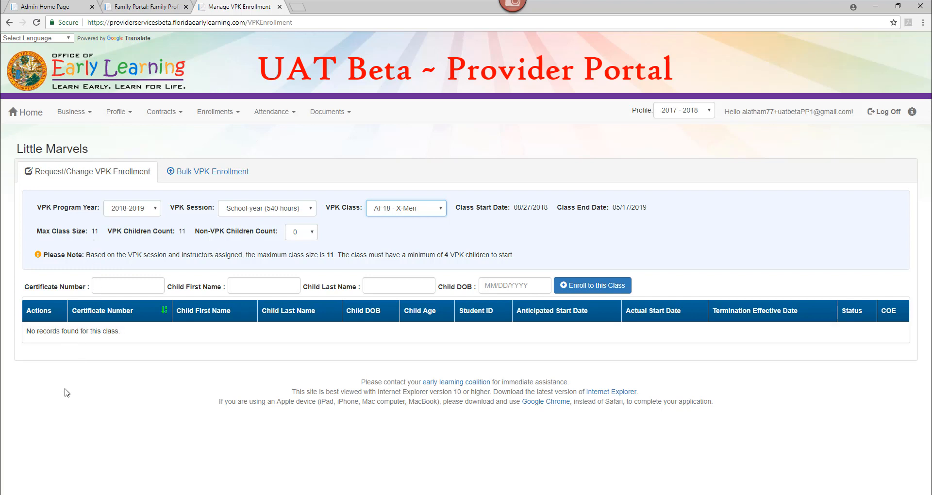
Step: Switch to Bulk VPK Enrollment and download and open the CSV file template
{"action": "left_click", "coordinate": [131, 351]}
{"action": "left_click", "coordinate": [196, 179]}
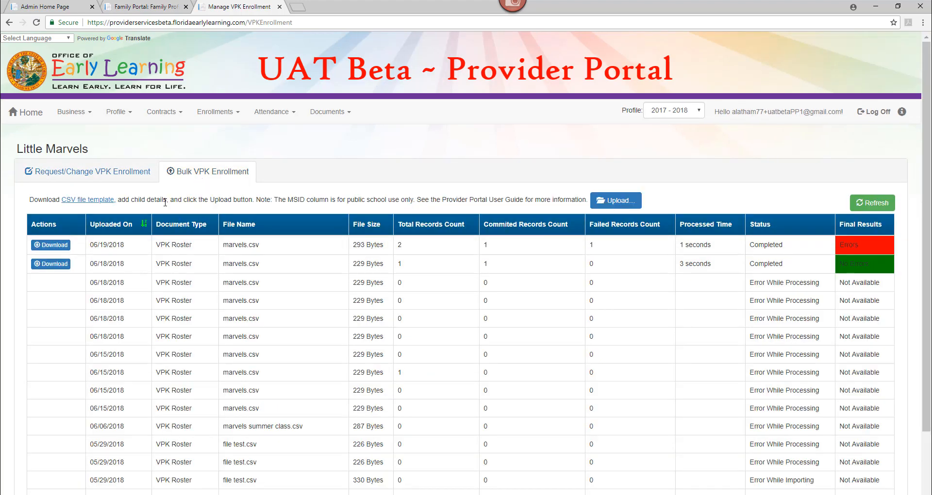
{"action": "left_click", "coordinate": [97, 206]}
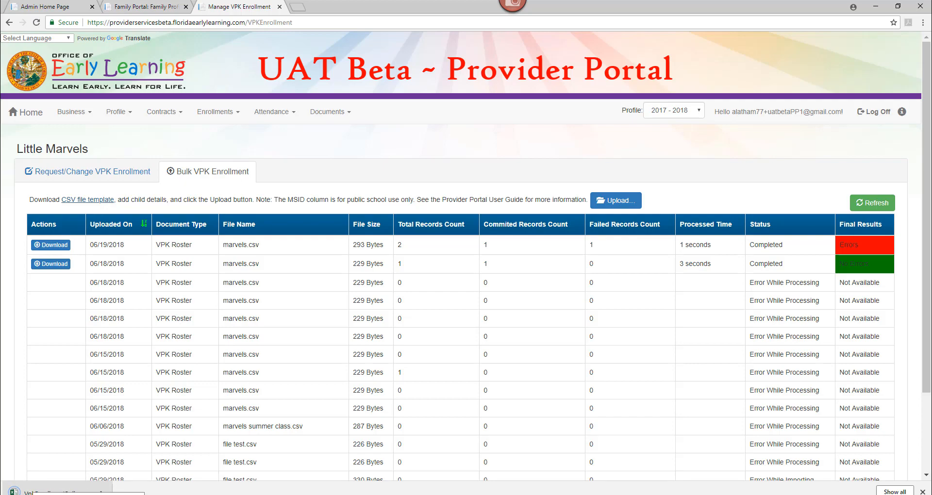
{"action": "left_click", "coordinate": [34, 492]}
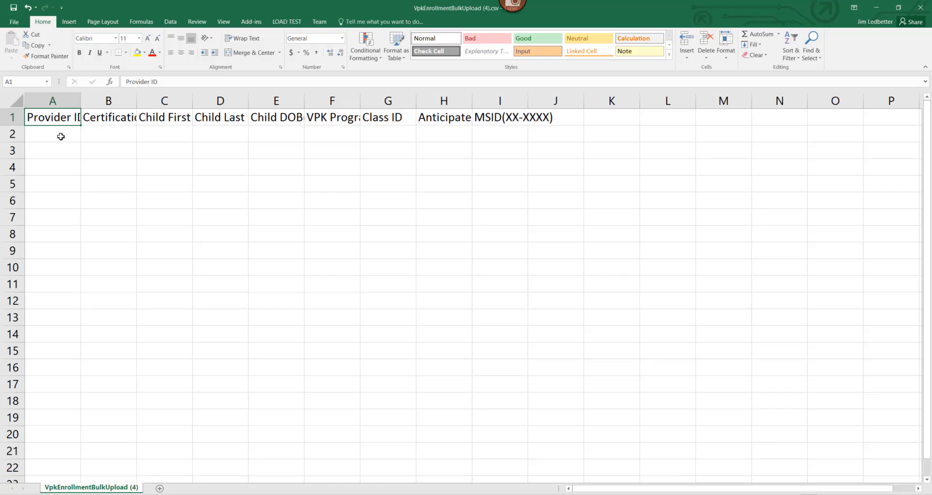
{"action": "left_click", "coordinate": [61, 137]}
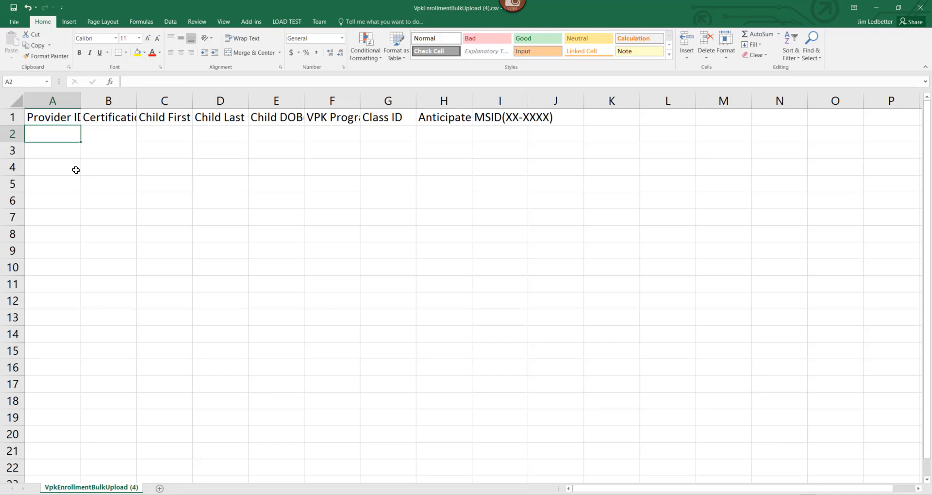
Step: Copy the provider ID from the portal's Provider Site Summary and enter it in the template's Provider ID cell A2
{"action": "left_click", "coordinate": [877, 7]}
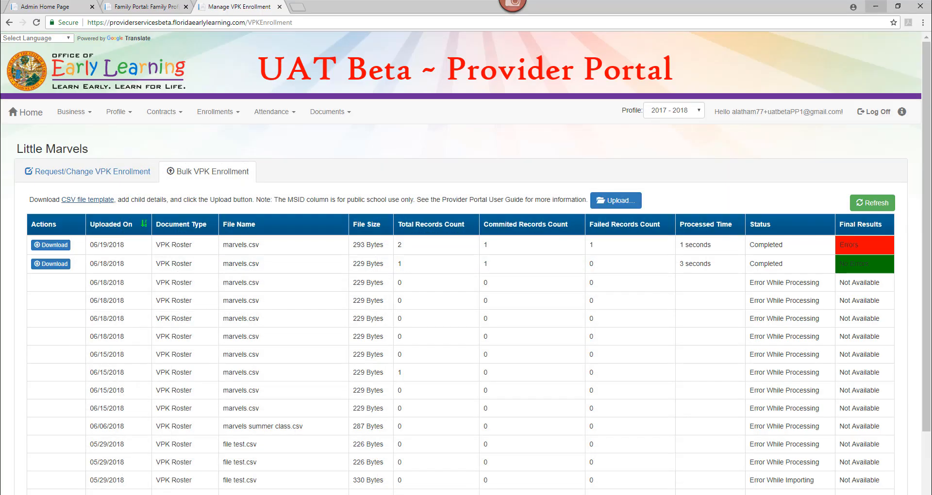
{"action": "left_click", "coordinate": [37, 116]}
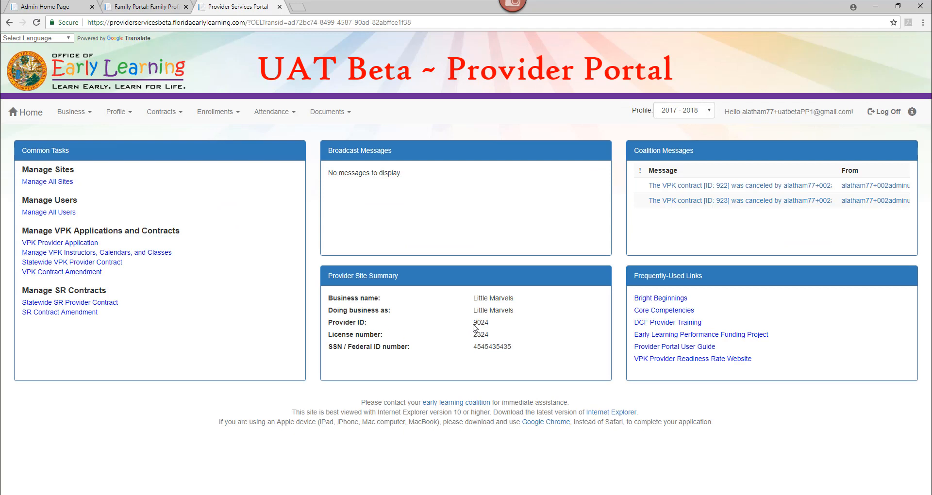
{"action": "left_click_drag", "start_coordinate": [473, 322], "coordinate": [490, 327]}
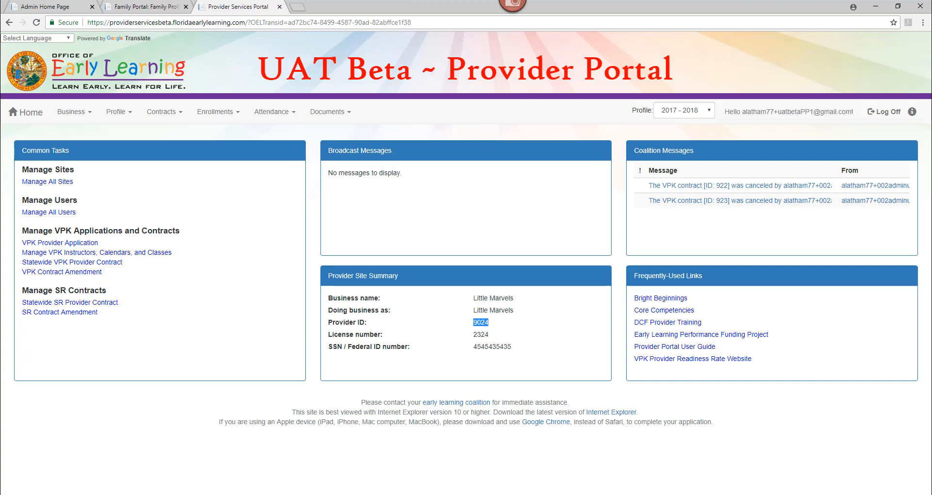
{"action": "key", "text": "alt+Tab"}
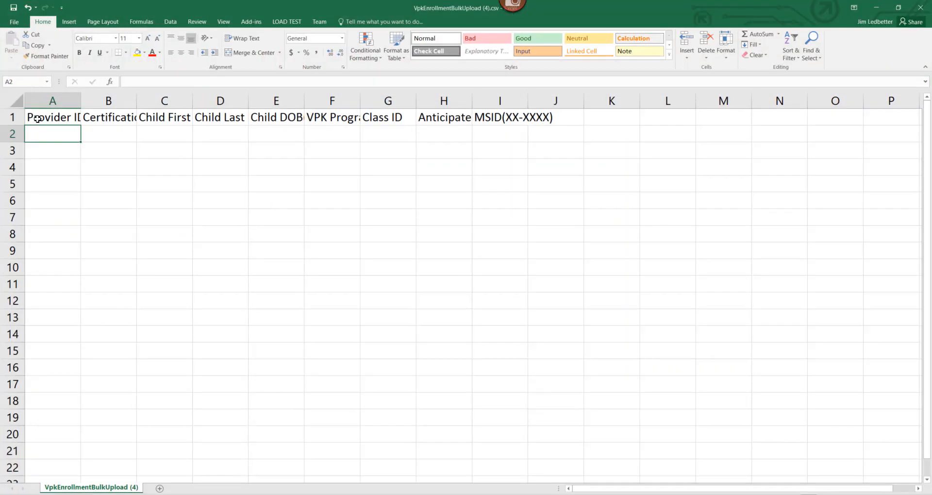
{"action": "type", "text": "9024"}
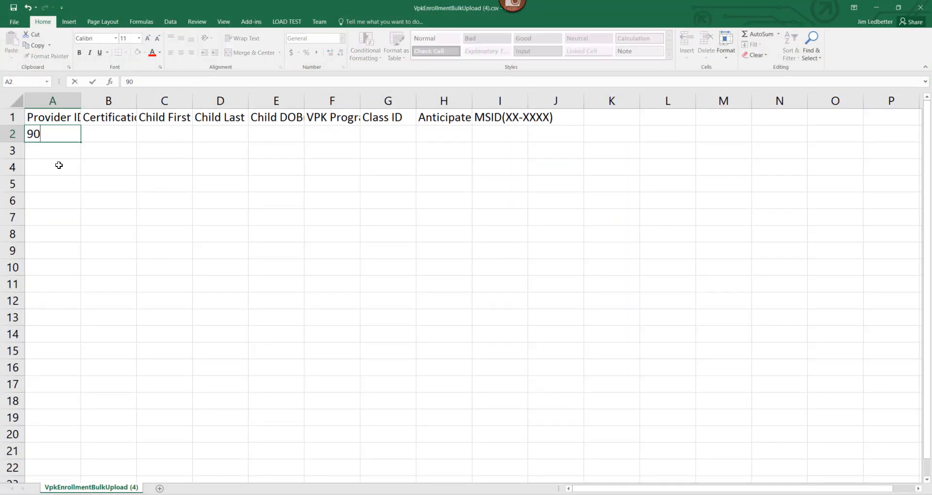
{"action": "left_click", "coordinate": [117, 121]}
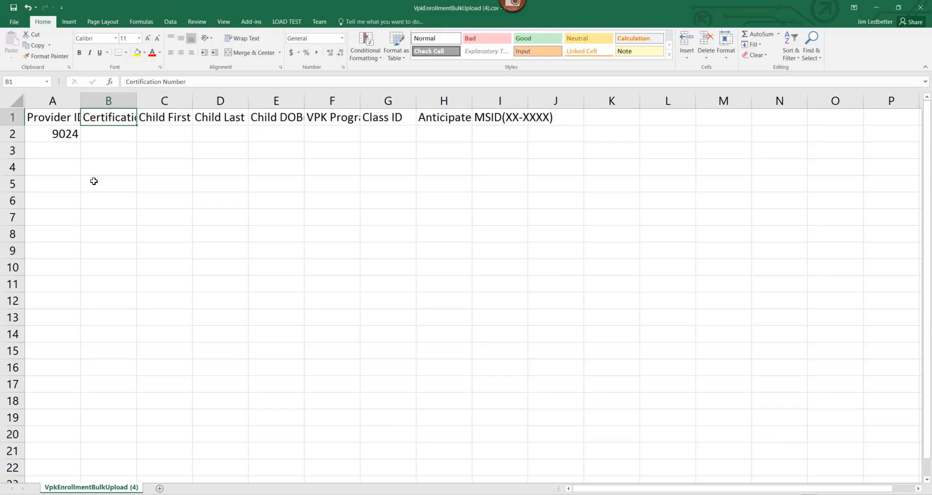
{"action": "left_click", "coordinate": [57, 135]}
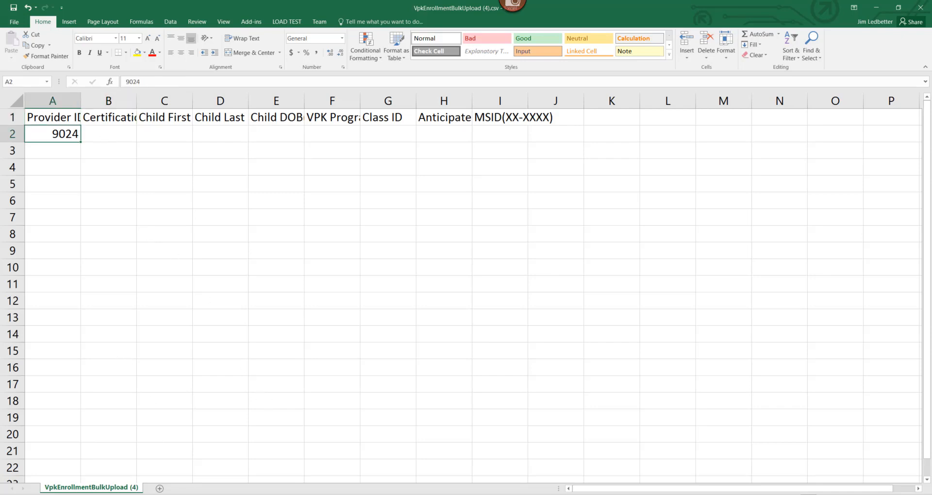
Step: Download and open the first child's eligibility certificate from the Family Portal and fit it to the page
{"action": "key", "text": "alt+Tab"}
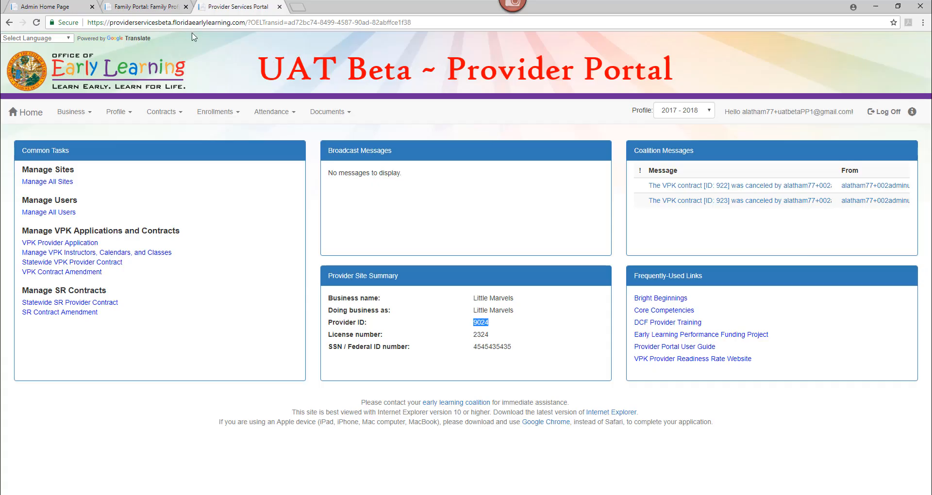
{"action": "left_click", "coordinate": [162, 7]}
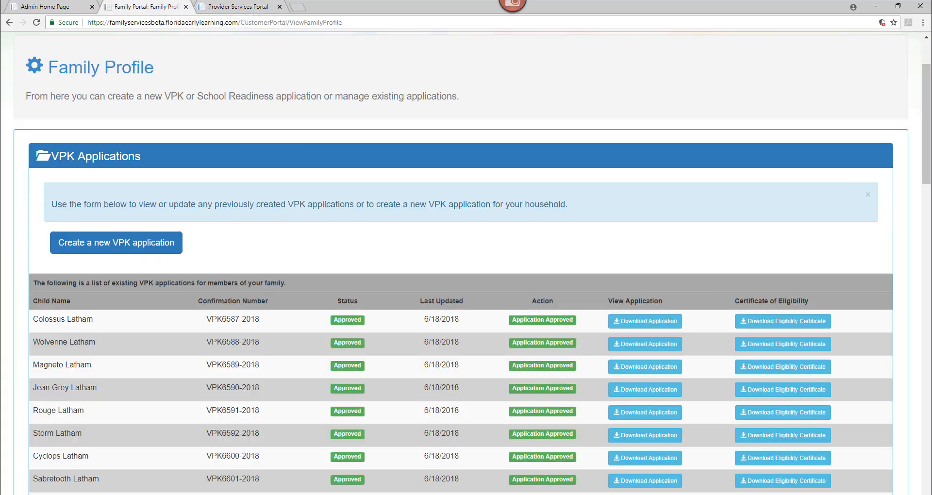
{"action": "left_click", "coordinate": [780, 322]}
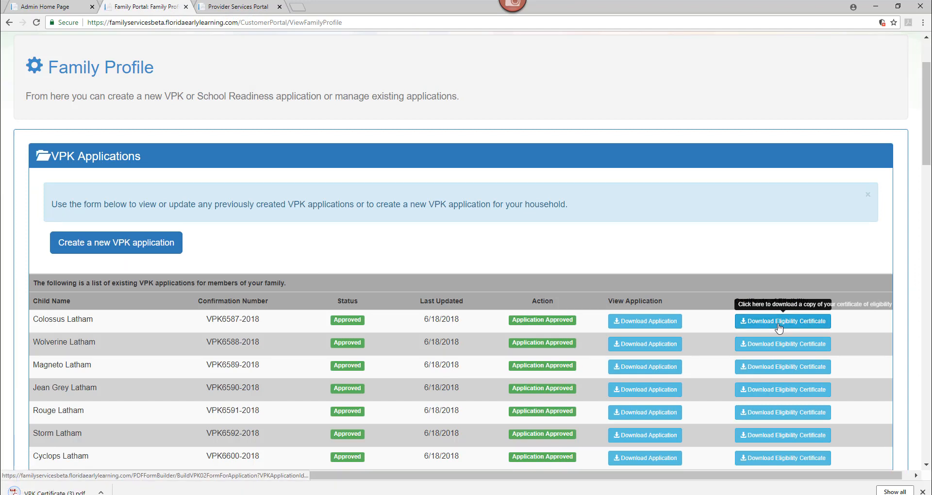
{"action": "left_click", "coordinate": [39, 492]}
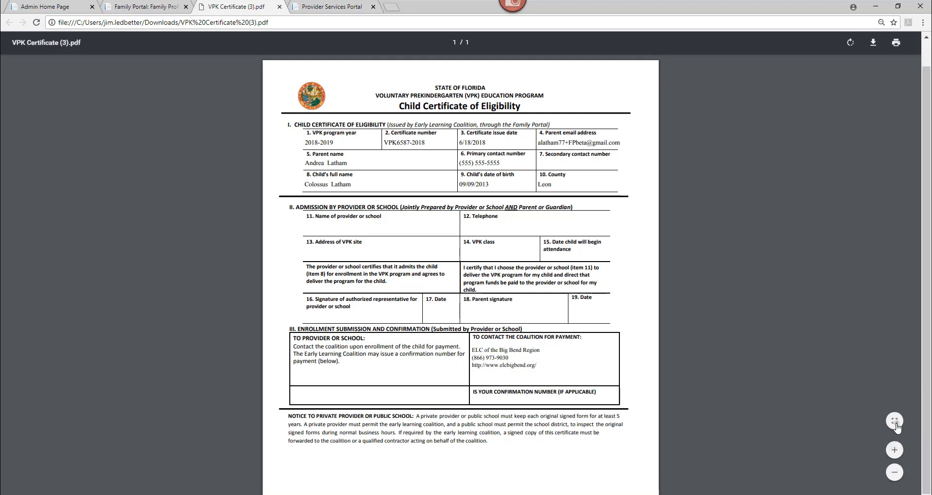
{"action": "left_click", "coordinate": [895, 425]}
{"action": "left_click", "coordinate": [896, 425]}
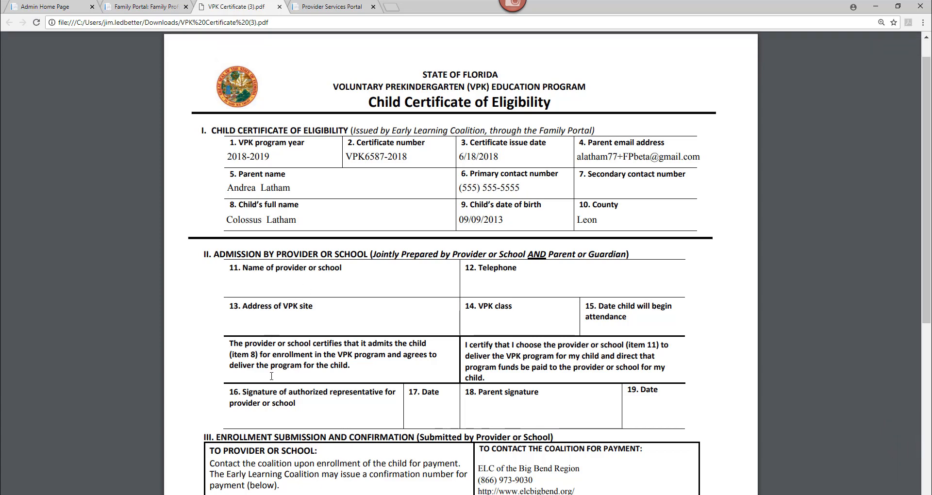
Step: Copy the child's certificate number from the eligibility certificate and paste it into the Certification Number cell B2
{"action": "left_click", "coordinate": [274, 491]}
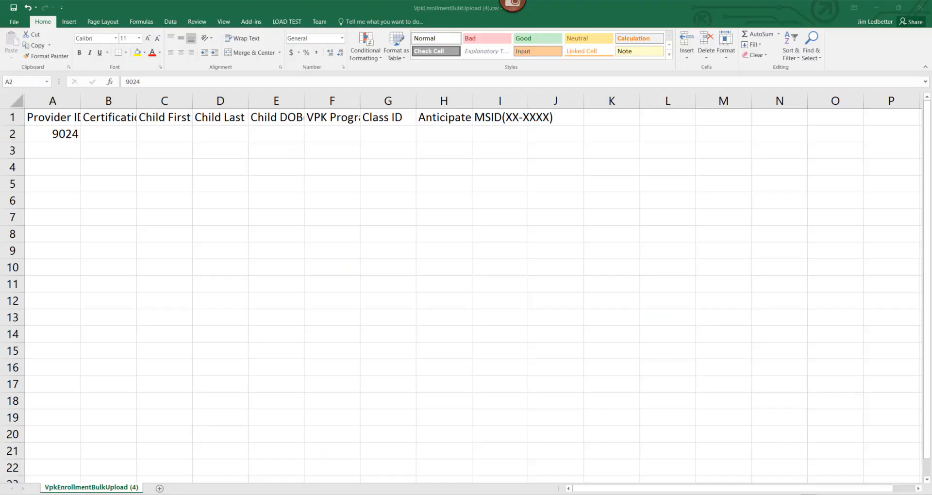
{"action": "left_click", "coordinate": [109, 135]}
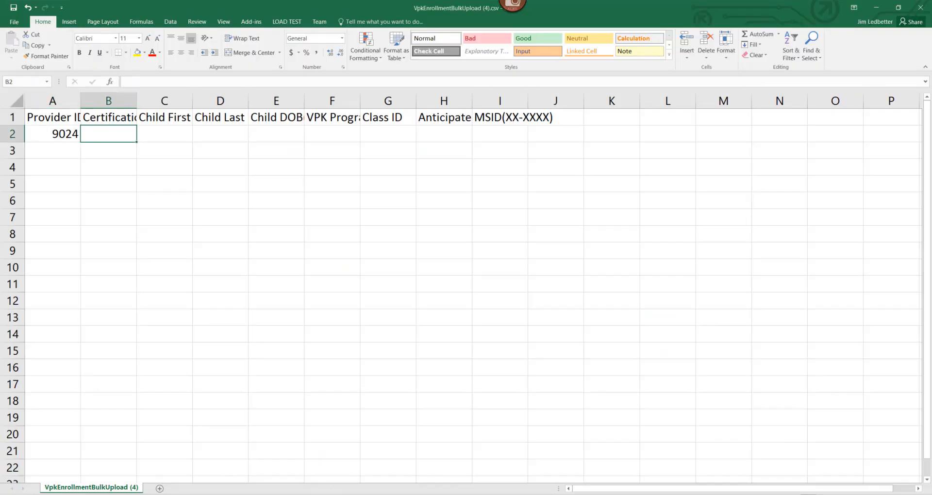
{"action": "left_click", "coordinate": [204, 494]}
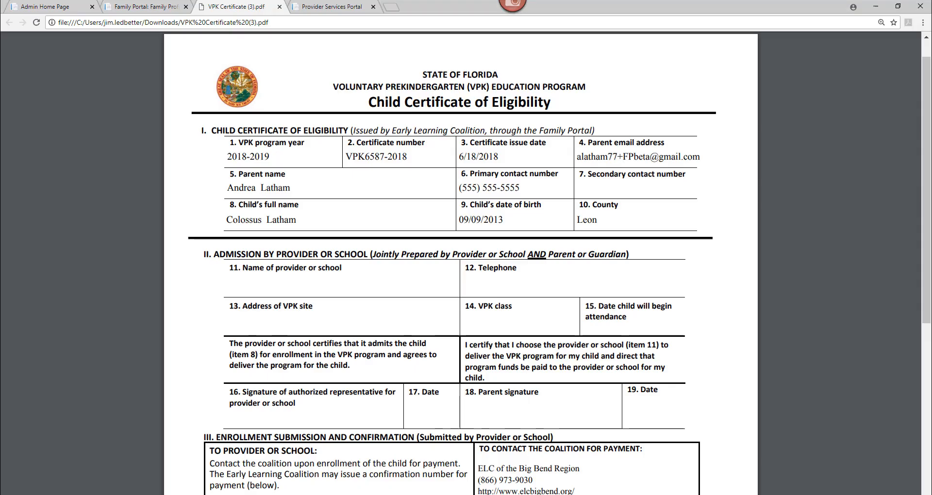
{"action": "left_click_drag", "start_coordinate": [411, 158], "coordinate": [350, 157]}
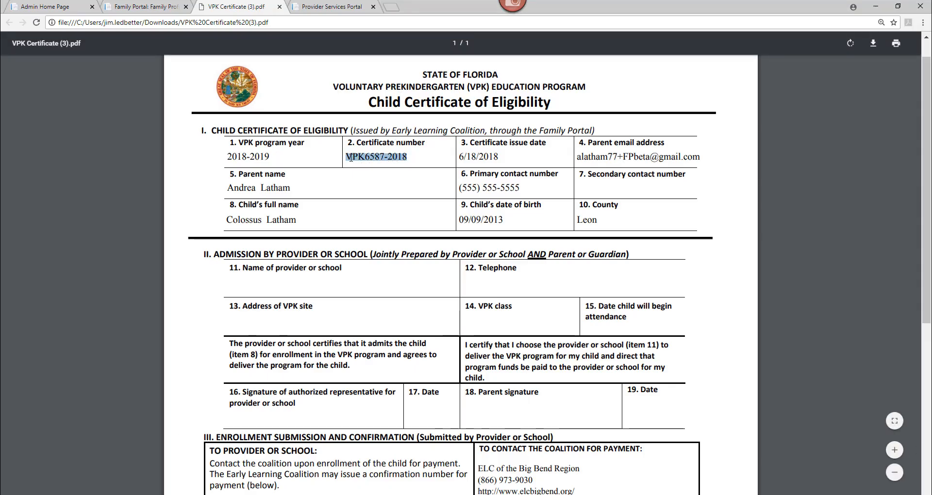
{"action": "right_click", "coordinate": [350, 158]}
{"action": "left_click", "coordinate": [367, 169]}
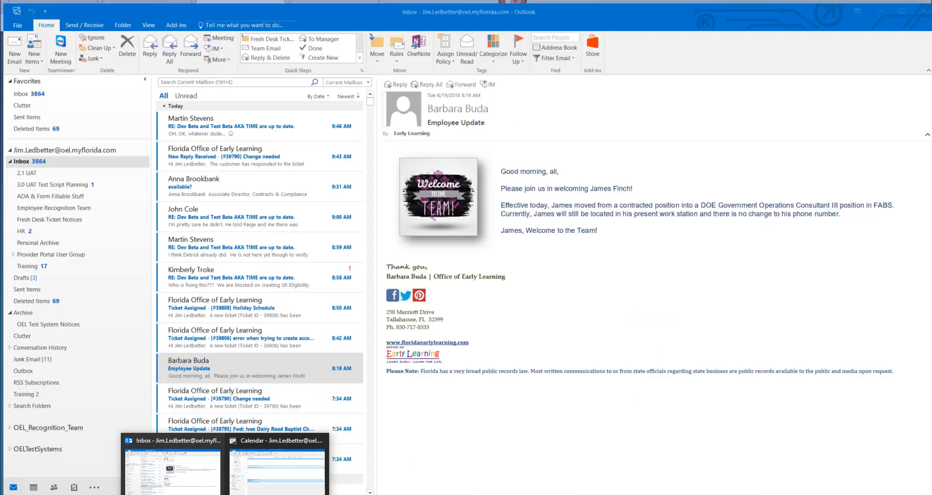
{"action": "mouse_move", "coordinate": [272, 494]}
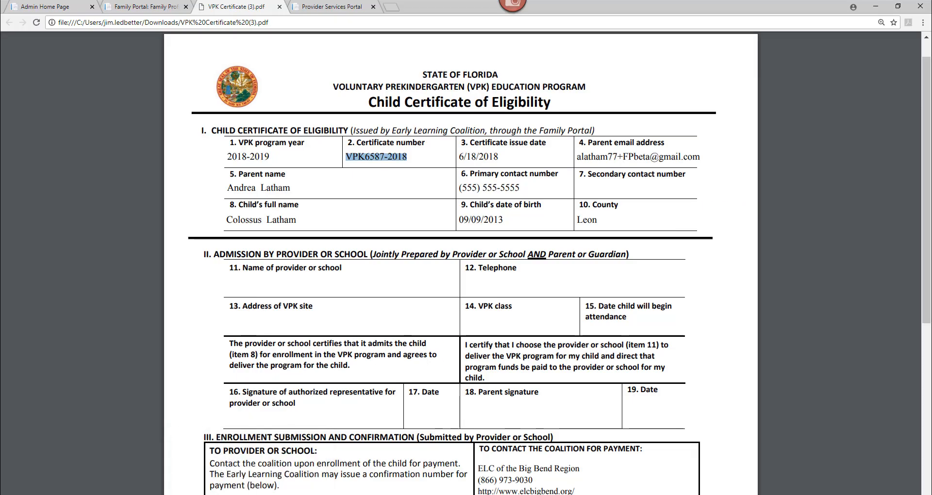
{"action": "left_click", "coordinate": [270, 494]}
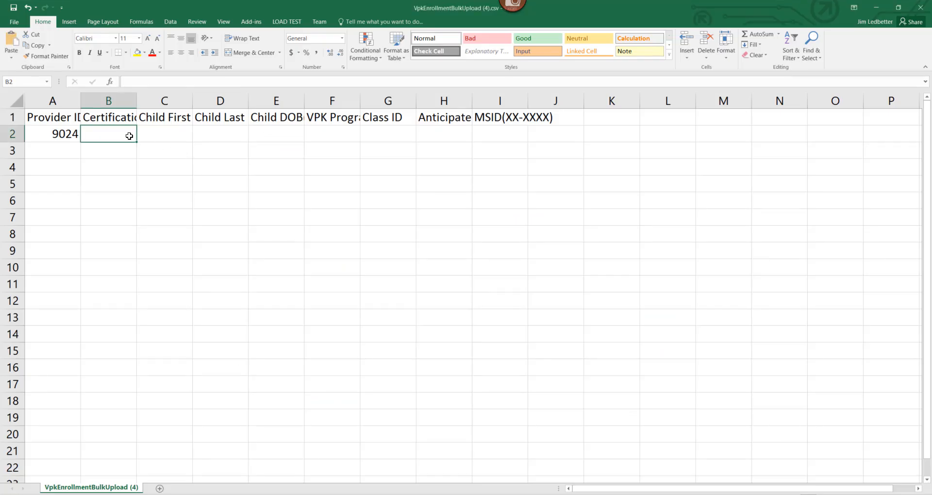
{"action": "key", "text": "ctrl+v"}
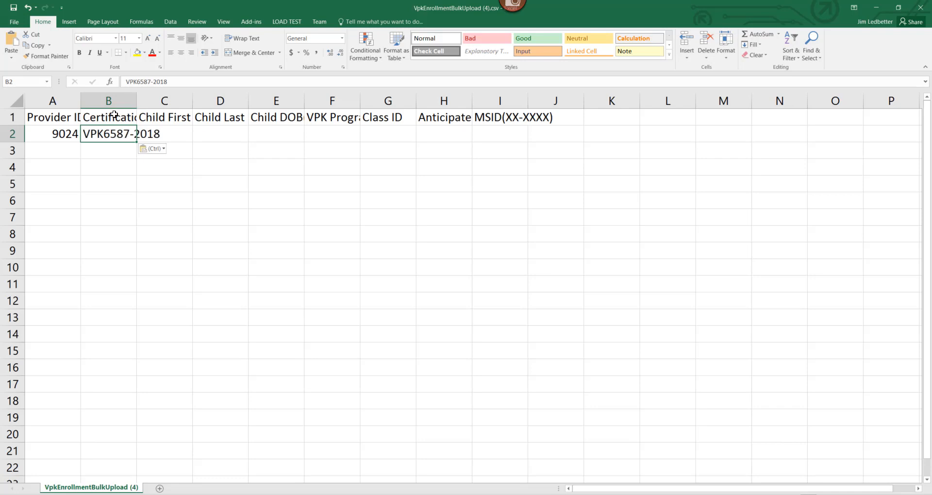
Step: Autofit all column widths in the template and move to the Child First Name cell C2
{"action": "left_click", "coordinate": [14, 103]}
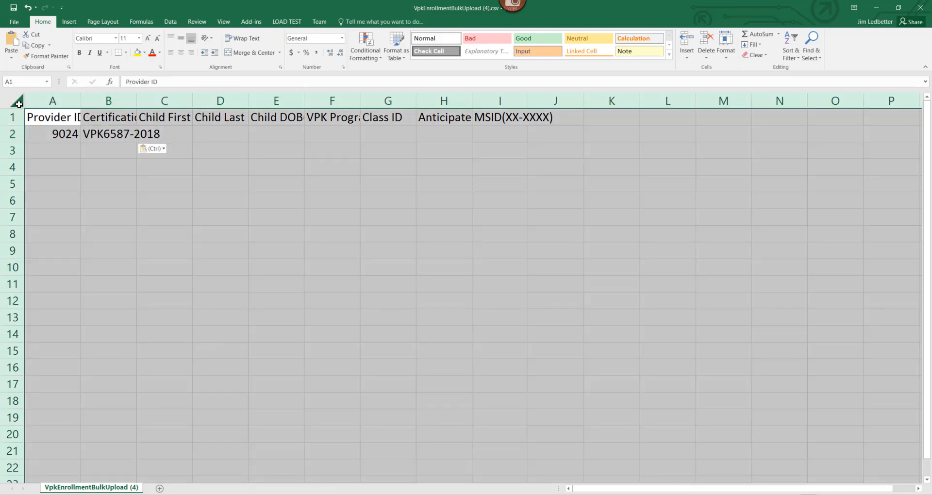
{"action": "double_click", "coordinate": [80, 100]}
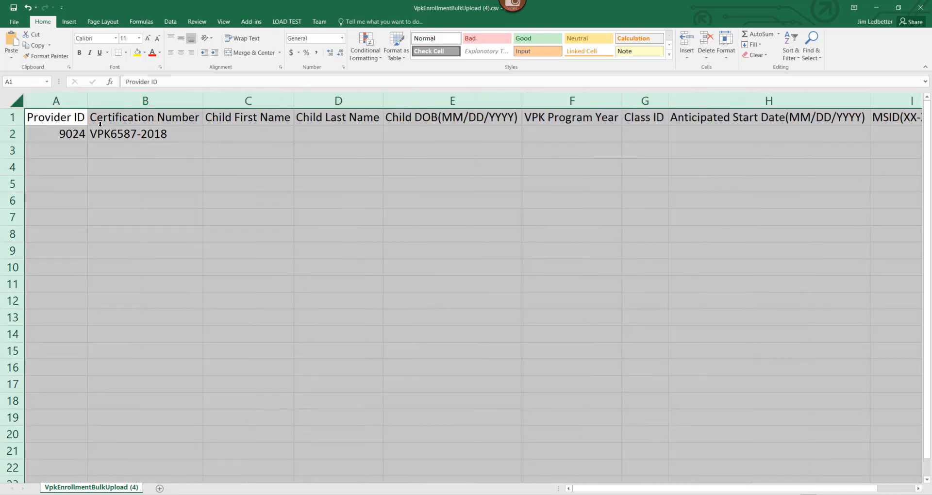
{"action": "key", "text": "Down"}
{"action": "key", "text": "Right"}
{"action": "key", "text": "Right"}
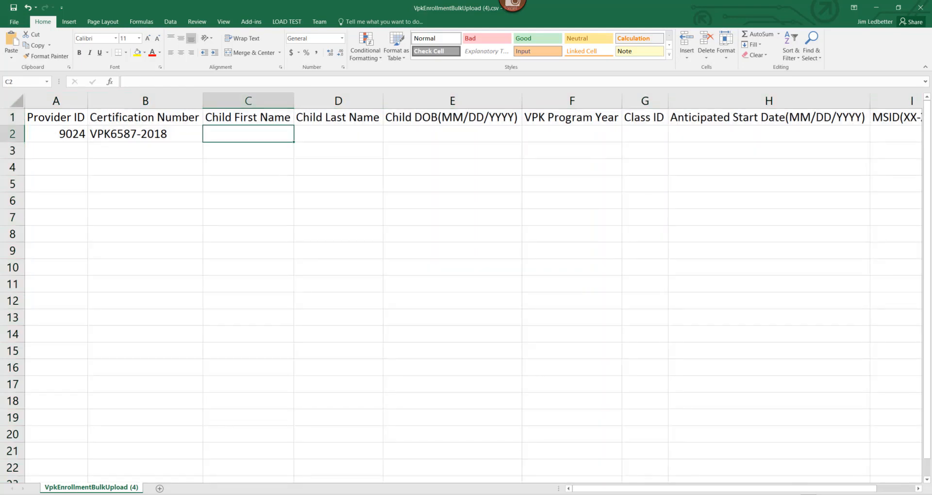
Step: Copy the child's first name from the eligibility certificate into Child First Name cell C2 and enter the child's last name in D2
{"action": "key", "text": "alt+Tab"}
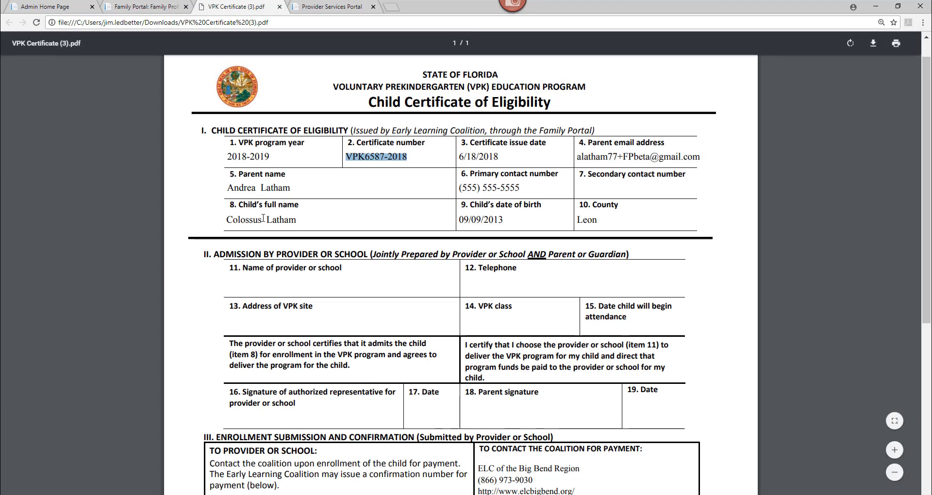
{"action": "left_click_drag", "start_coordinate": [262, 222], "coordinate": [231, 220]}
{"action": "right_click", "coordinate": [231, 220]}
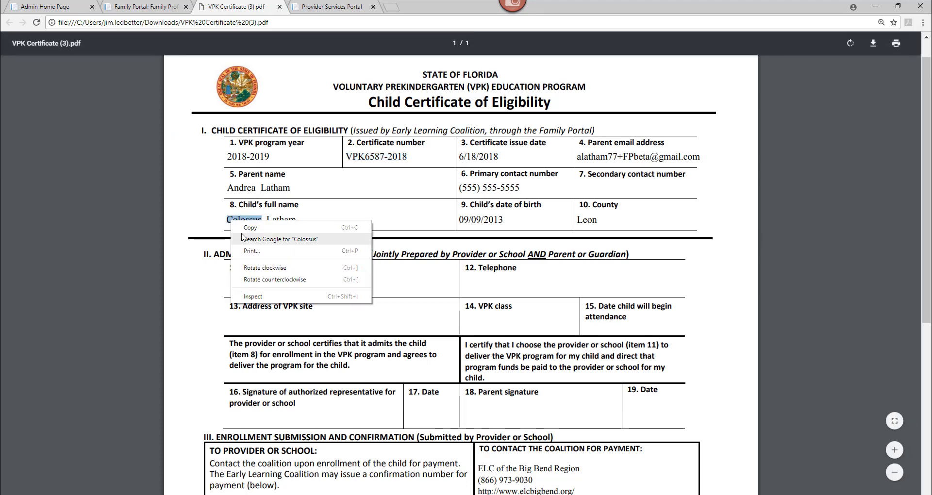
{"action": "left_click", "coordinate": [246, 228]}
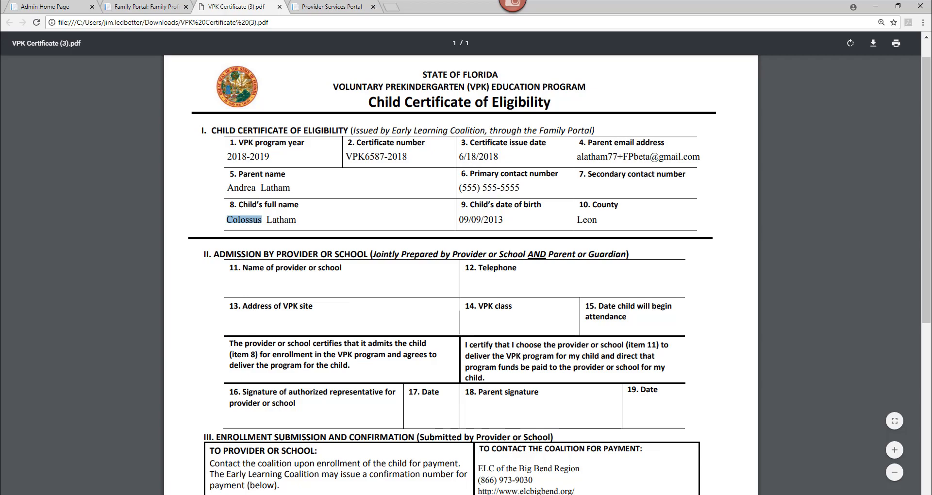
{"action": "key", "text": "alt+Tab"}
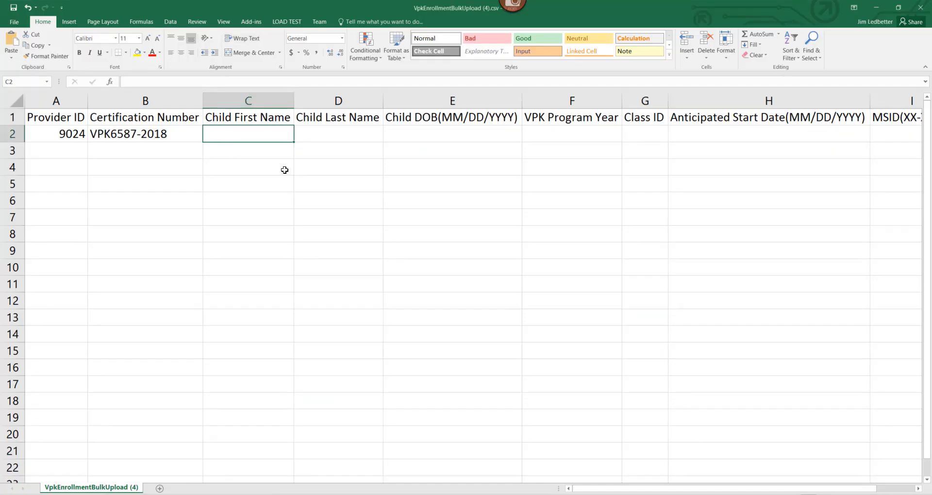
{"action": "key", "text": "ctrl+v"}
{"action": "key", "text": "Tab"}
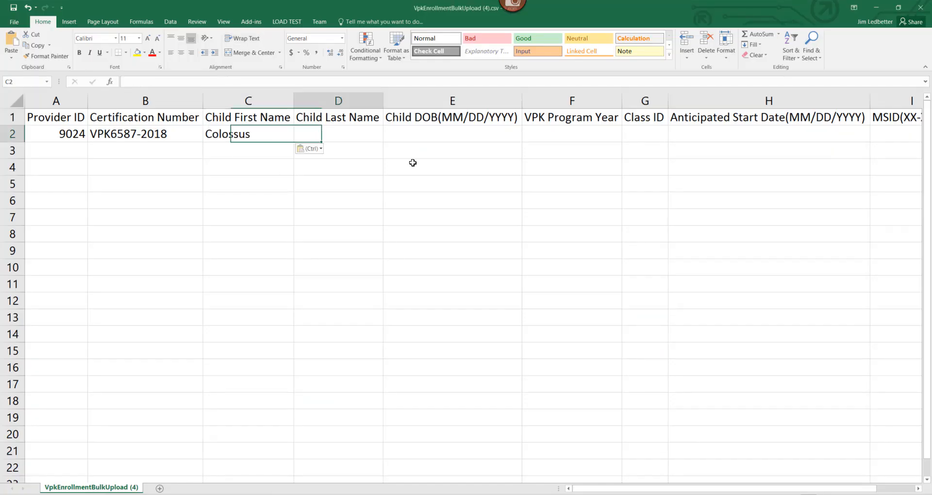
{"action": "type", "text": "Latham"}
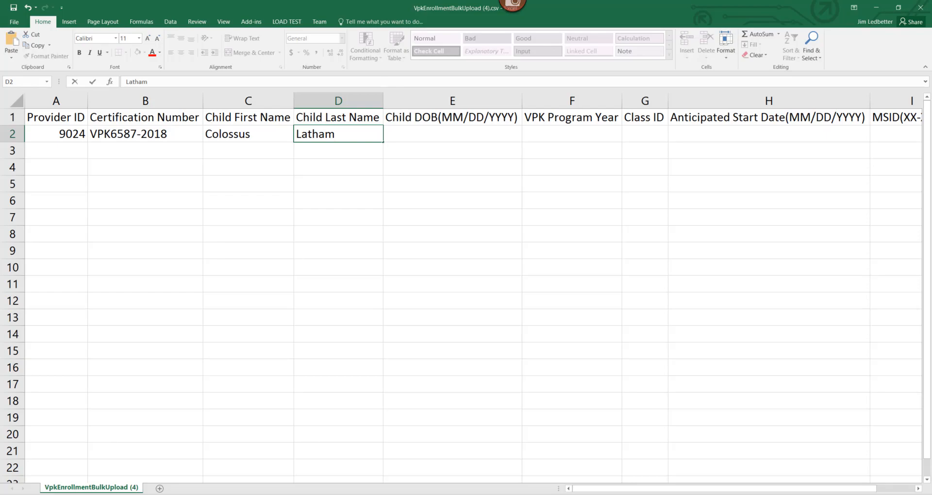
Step: Copy the child's date of birth from the certificate and paste it into the Child DOB cell E2
{"action": "key", "text": "alt+Tab"}
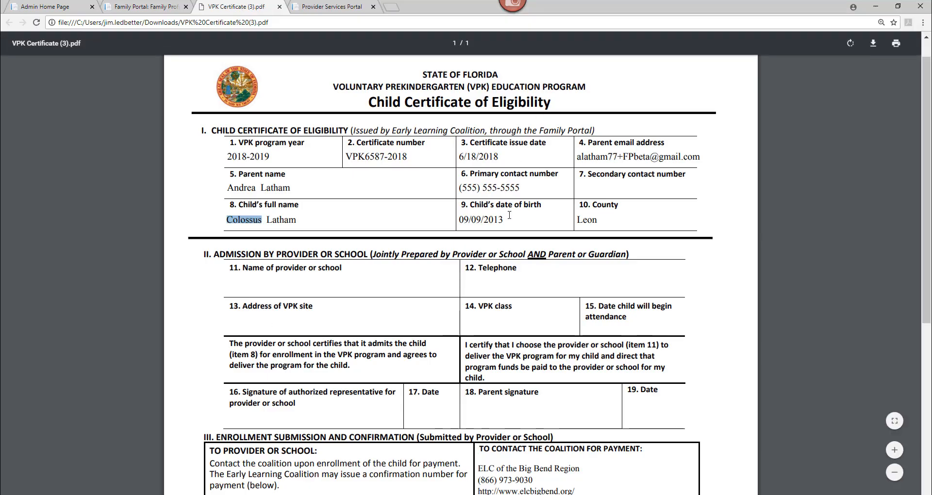
{"action": "left_click_drag", "start_coordinate": [503, 219], "coordinate": [458, 219]}
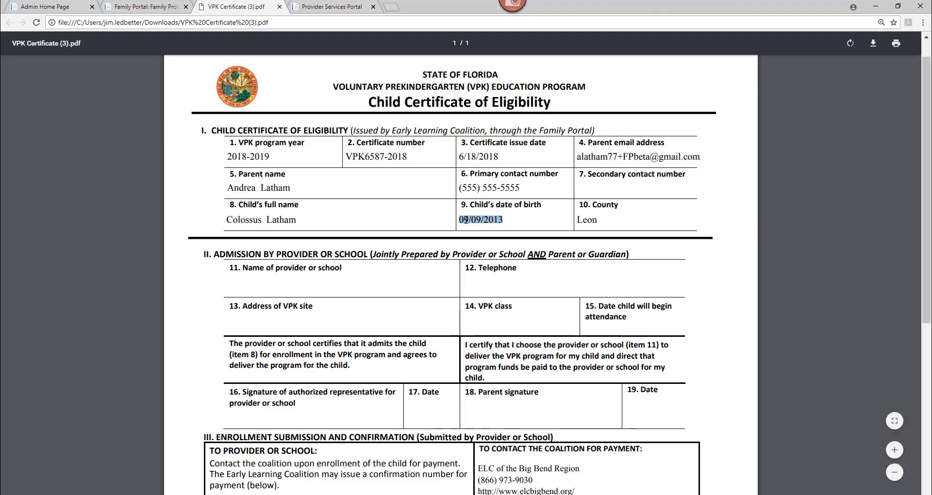
{"action": "right_click", "coordinate": [466, 220]}
{"action": "left_click", "coordinate": [483, 232]}
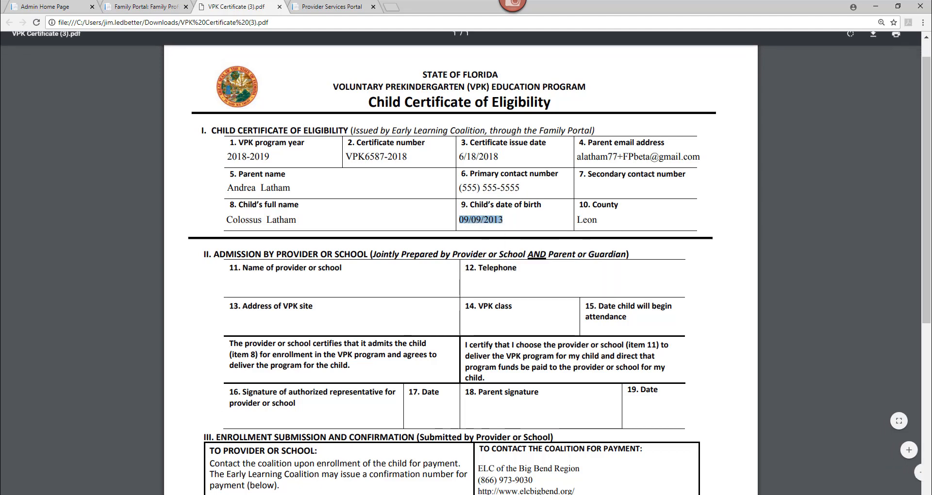
{"action": "key", "text": "alt+Tab"}
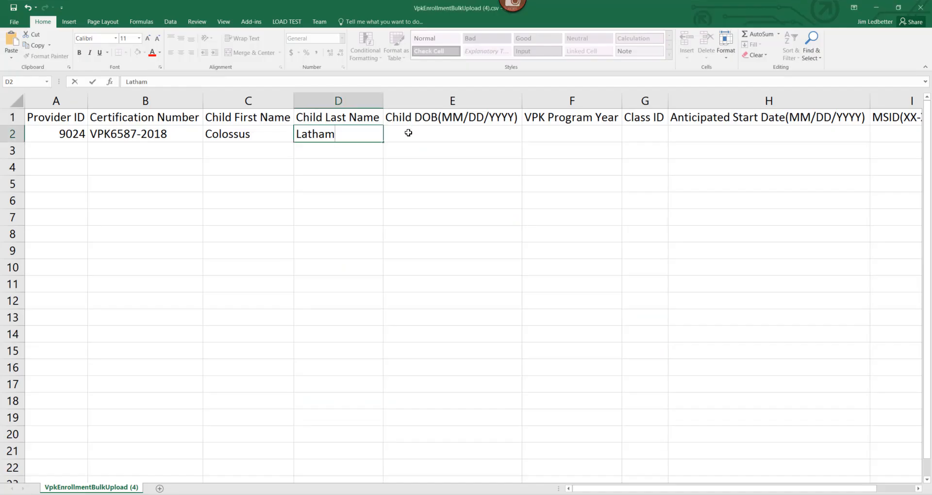
{"action": "key", "text": "Tab"}
{"action": "key", "text": "ctrl+v"}
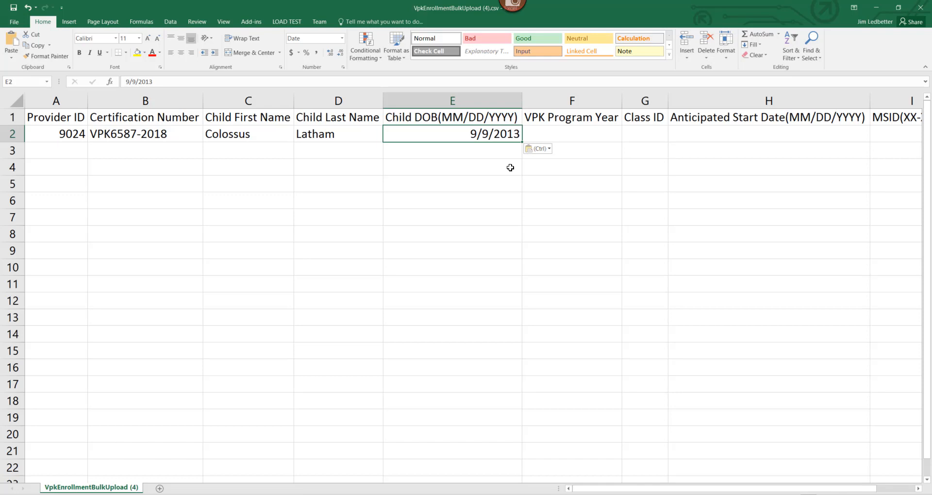
{"action": "key", "text": "Tab"}
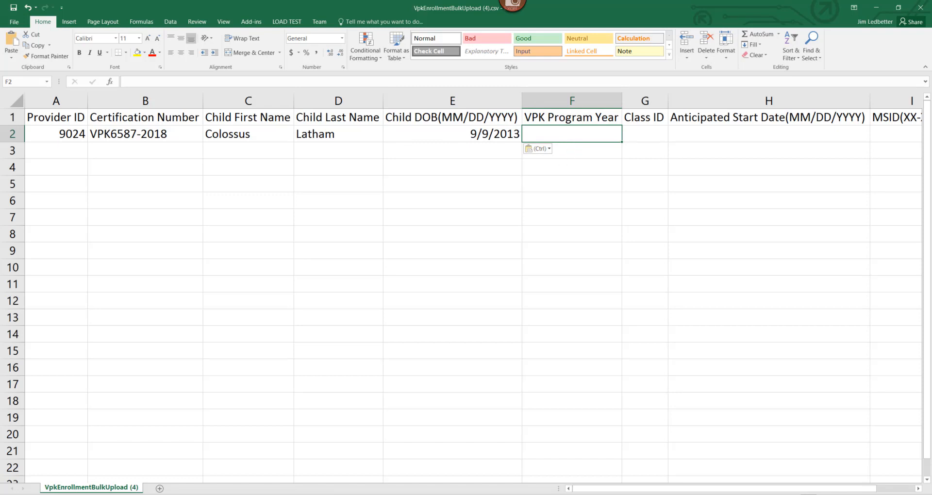
Step: Check the VPK program year on the certificate and enter 2018 as the VPK Program Year in F2
{"action": "key", "text": "alt+Tab"}
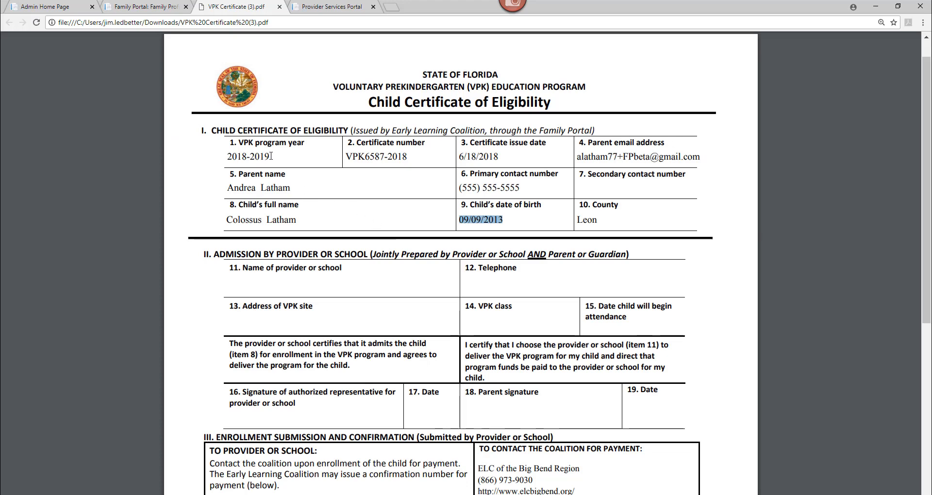
{"action": "left_click_drag", "start_coordinate": [271, 155], "coordinate": [225, 156]}
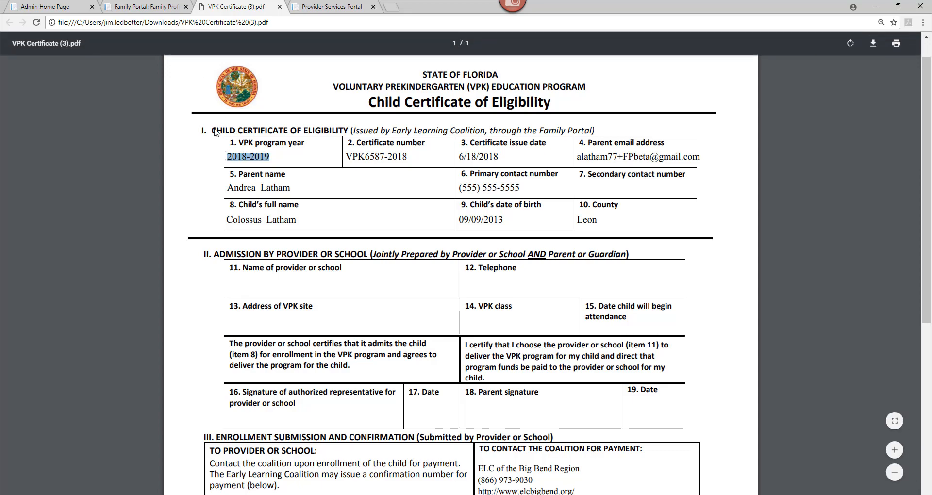
{"action": "key", "text": "alt+Tab"}
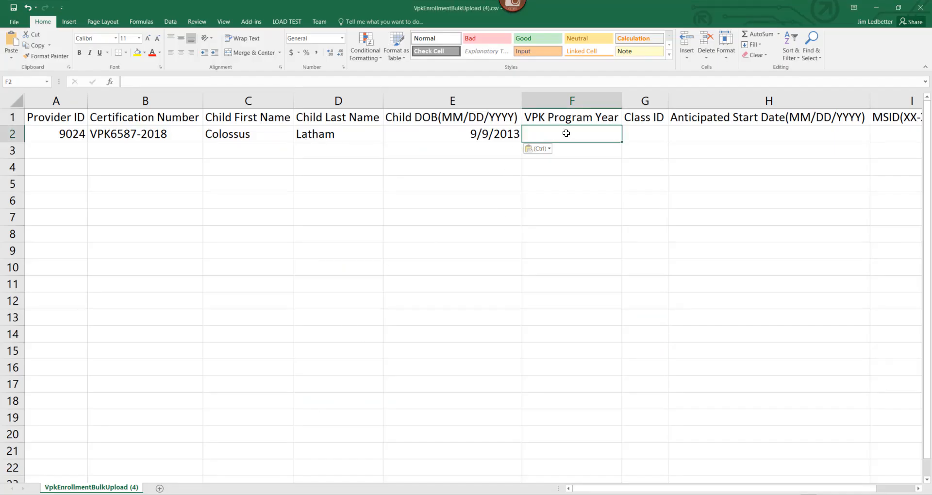
{"action": "type", "text": "2018"}
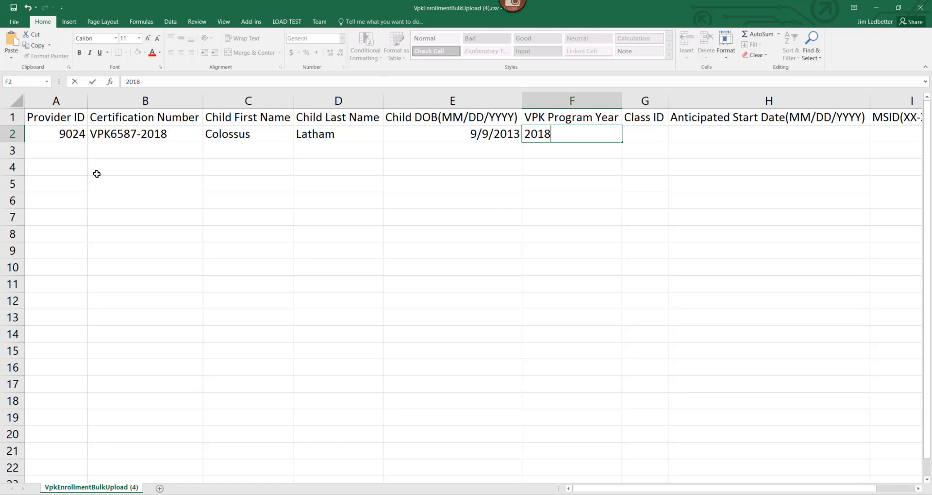
Step: Compare the certification number in B2 with the program year entered in F2
{"action": "left_click", "coordinate": [154, 151]}
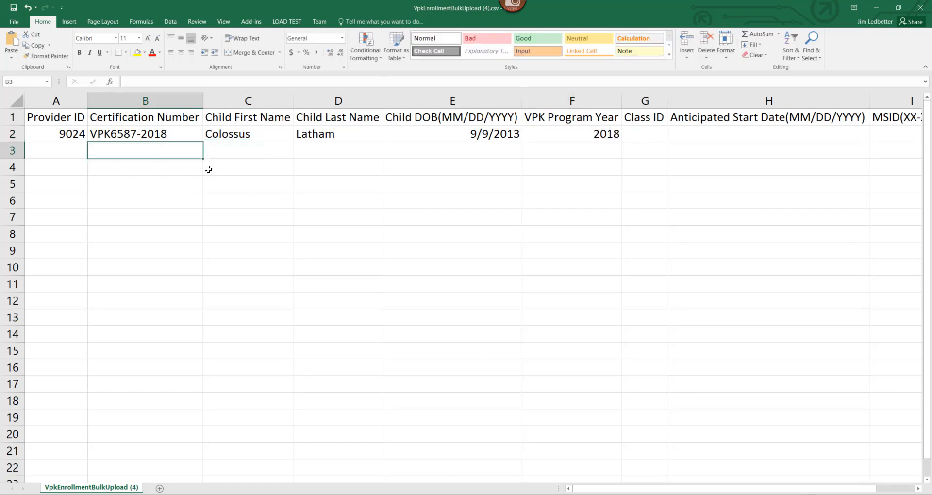
{"action": "left_click", "coordinate": [164, 134]}
{"action": "left_click_drag", "start_coordinate": [153, 82], "coordinate": [167, 82]}
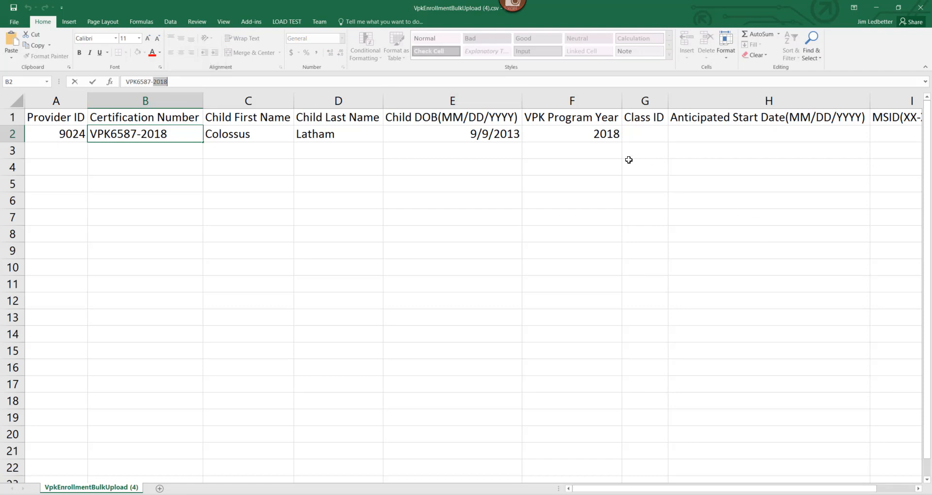
{"action": "left_click", "coordinate": [605, 135]}
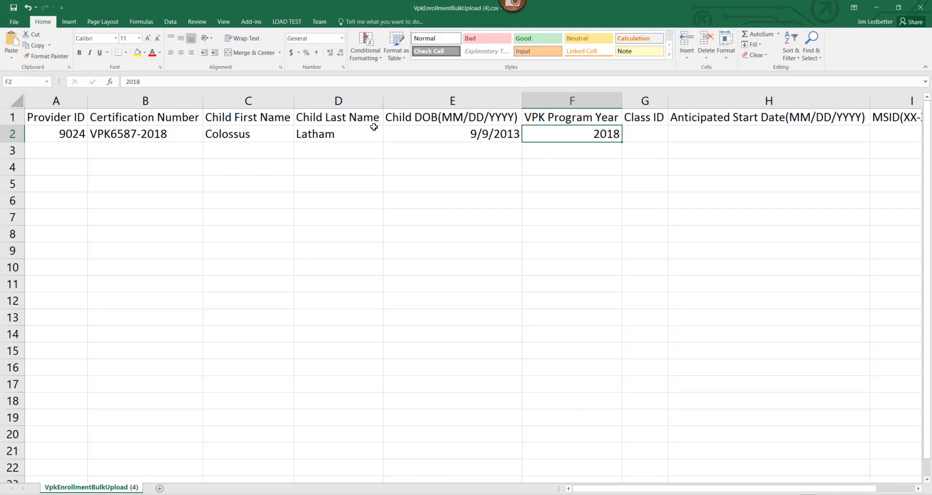
{"action": "left_click", "coordinate": [150, 138]}
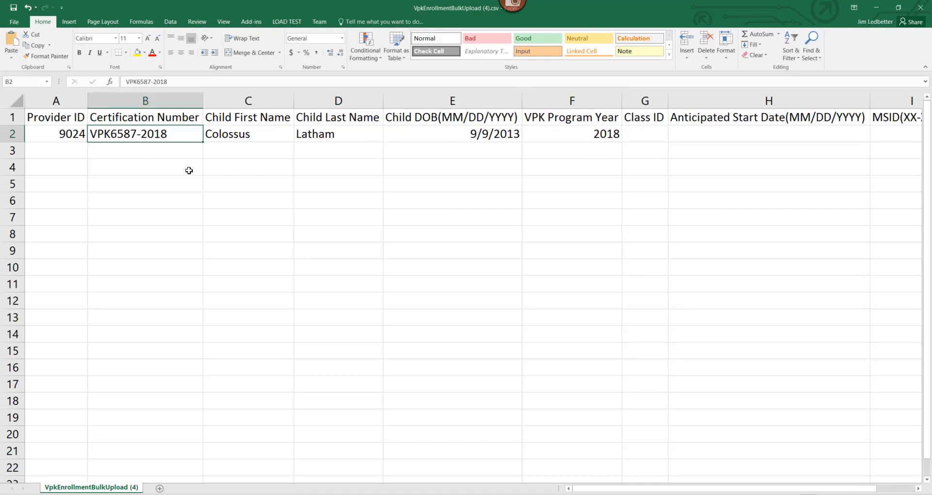
{"action": "left_click", "coordinate": [574, 140]}
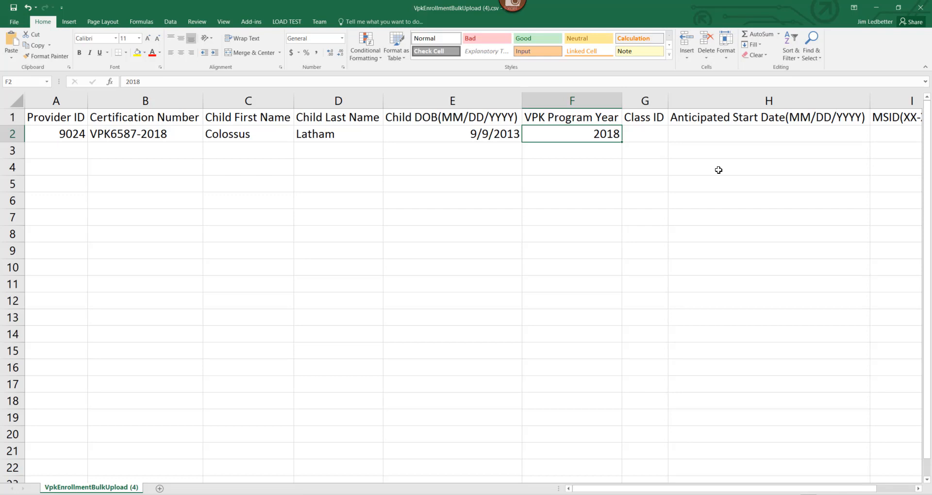
{"action": "left_click", "coordinate": [137, 138]}
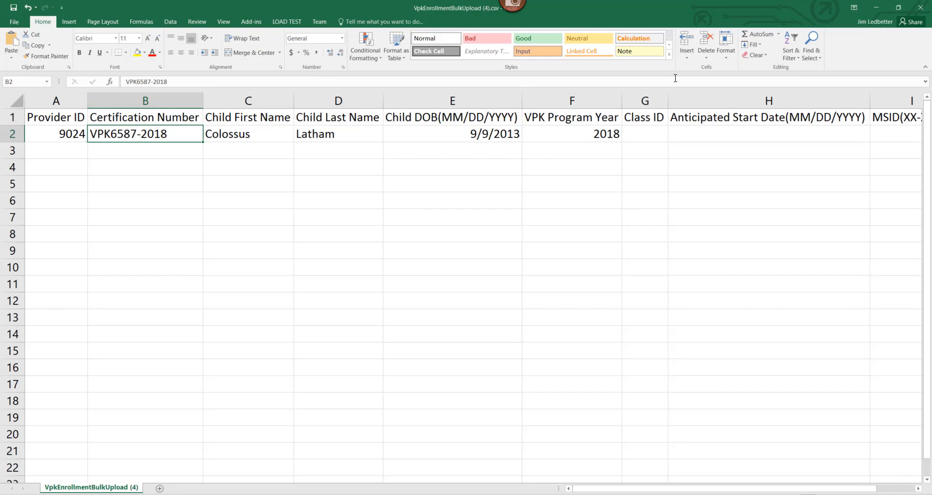
{"action": "left_click", "coordinate": [597, 136]}
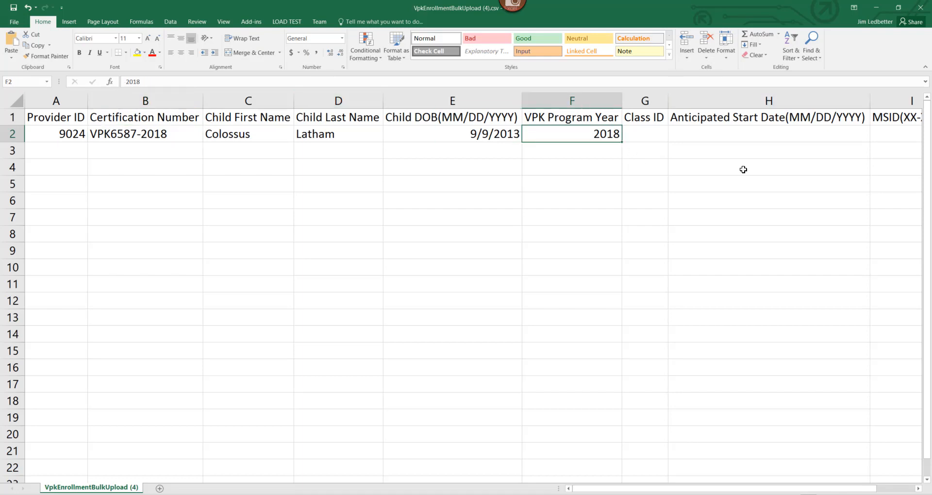
Step: Look up the class in the portal's Manage VPK Enrollments page for 2018-2019, School-year (540 hours), class AF18 - X-Men
{"action": "key", "text": "Tab"}
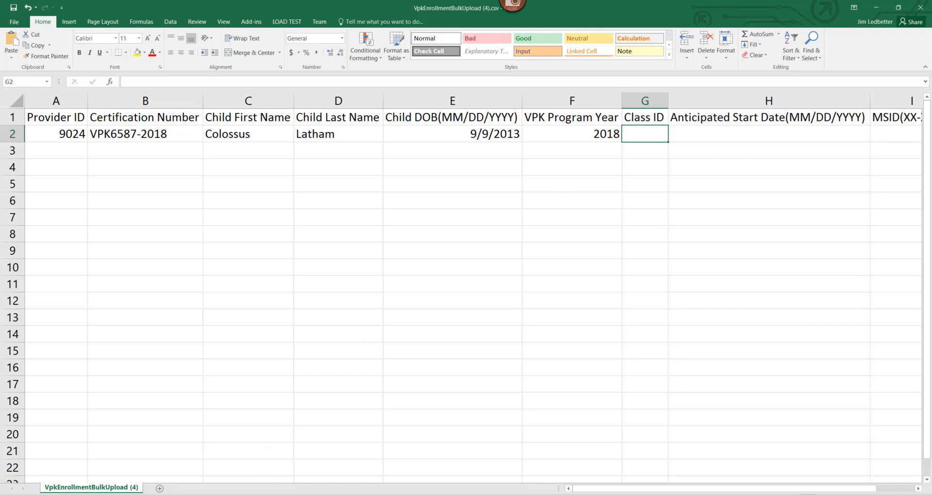
{"action": "key", "text": "alt+Tab"}
{"action": "left_click", "coordinate": [215, 112]}
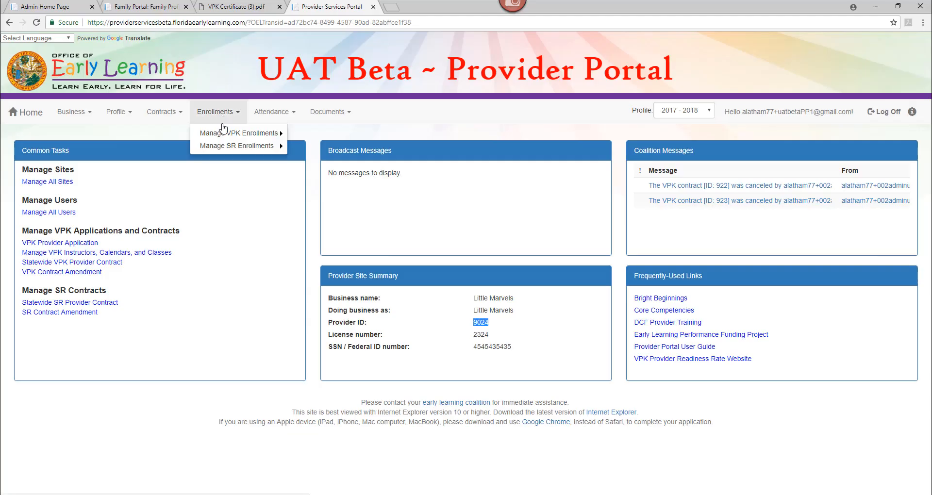
{"action": "left_click", "coordinate": [335, 136]}
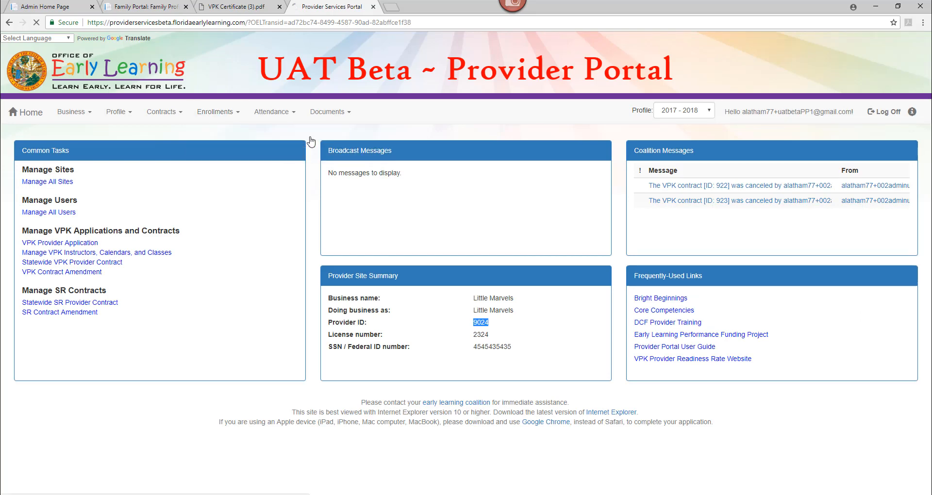
{"action": "left_click", "coordinate": [121, 209]}
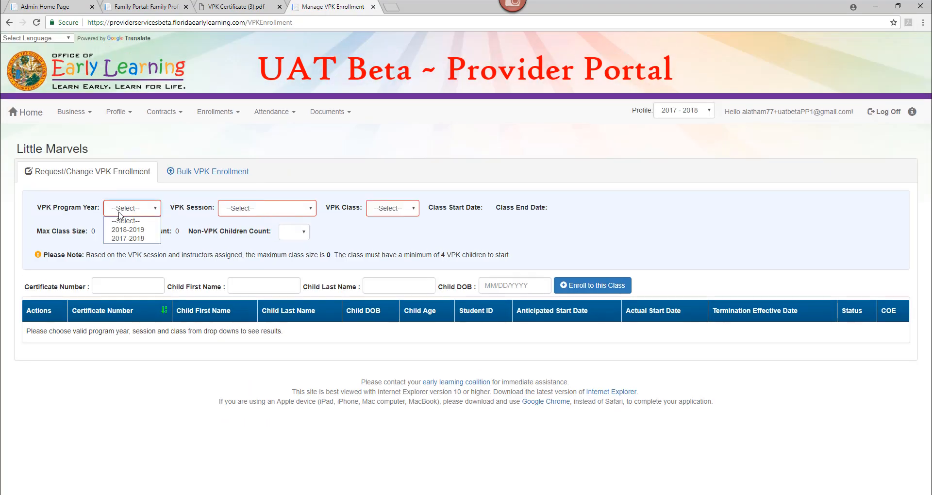
{"action": "left_click", "coordinate": [121, 230]}
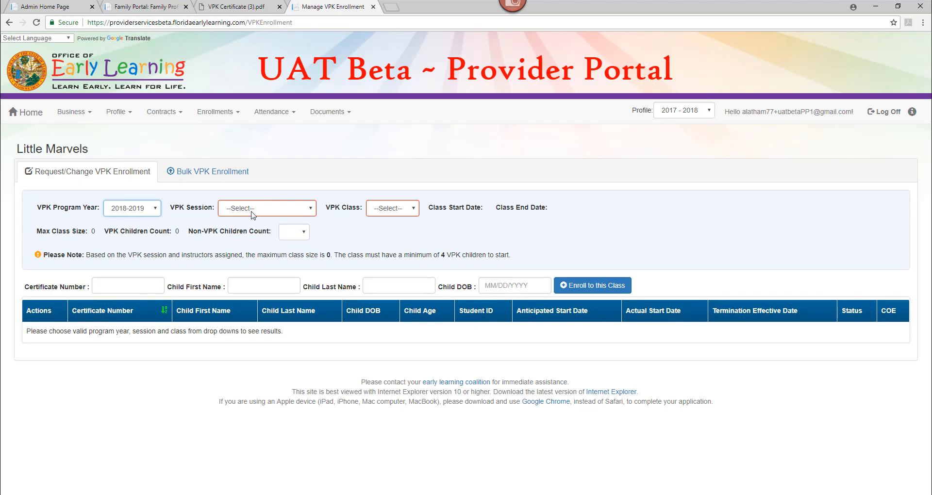
{"action": "left_click", "coordinate": [252, 211]}
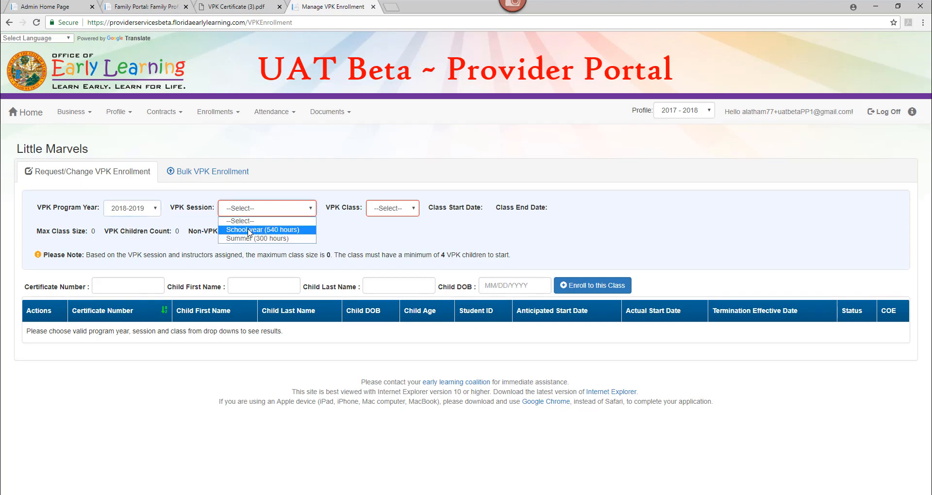
{"action": "left_click", "coordinate": [249, 229]}
{"action": "left_click", "coordinate": [399, 208]}
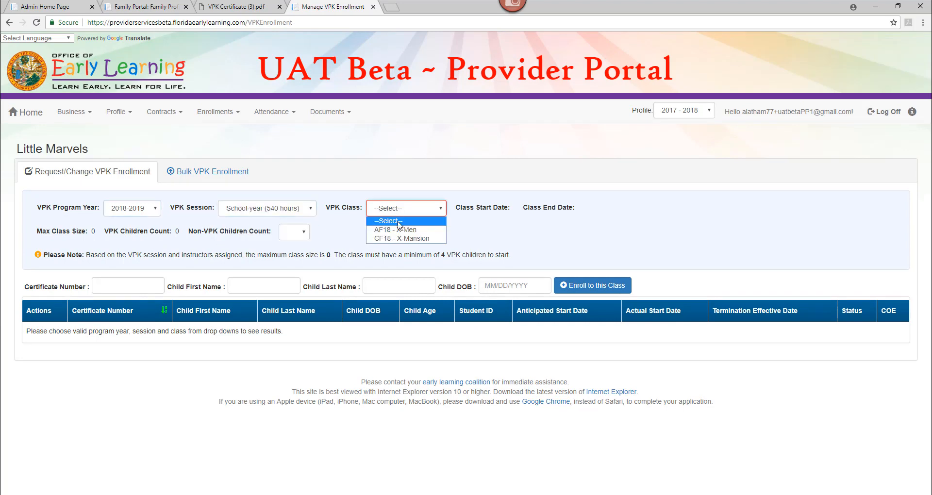
{"action": "left_click", "coordinate": [399, 232]}
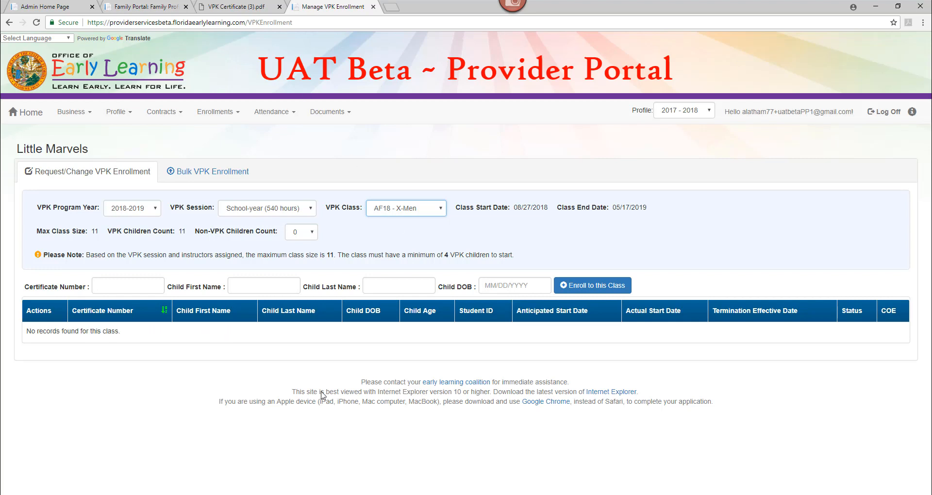
Step: Return to the template and enter AF18 as the Class ID in G2
{"action": "mouse_move", "coordinate": [272, 494]}
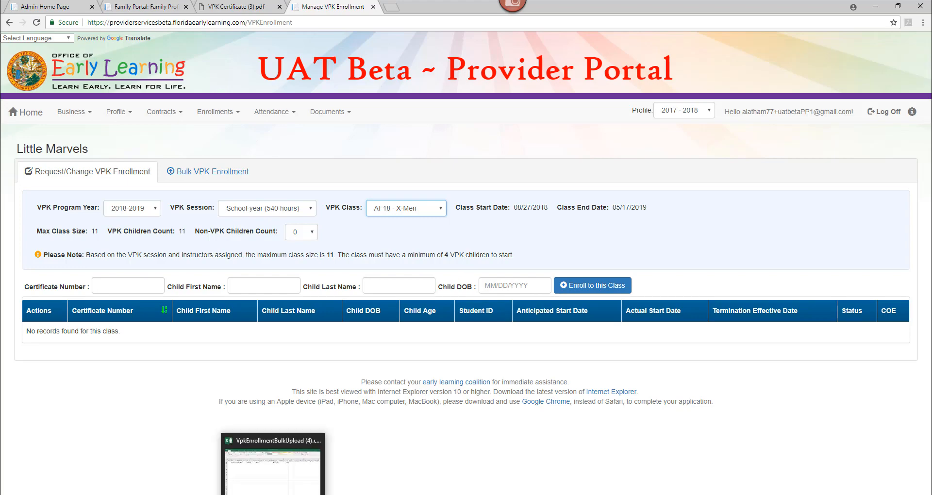
{"action": "left_click", "coordinate": [273, 466]}
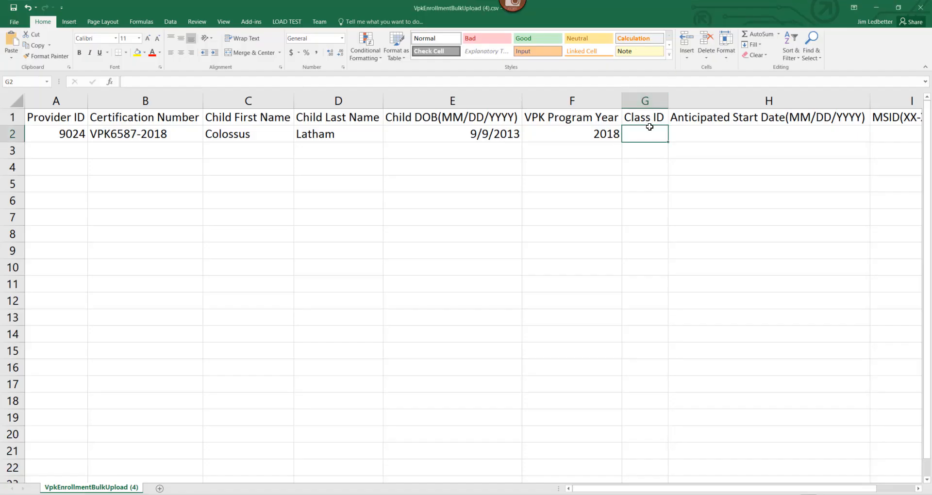
{"action": "type", "text": "AF"}
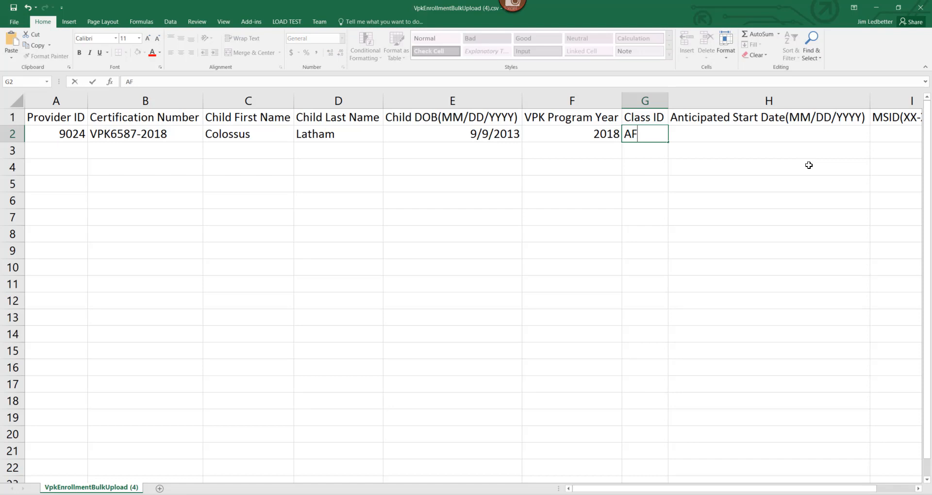
{"action": "type", "text": "18"}
{"action": "key", "text": "Tab"}
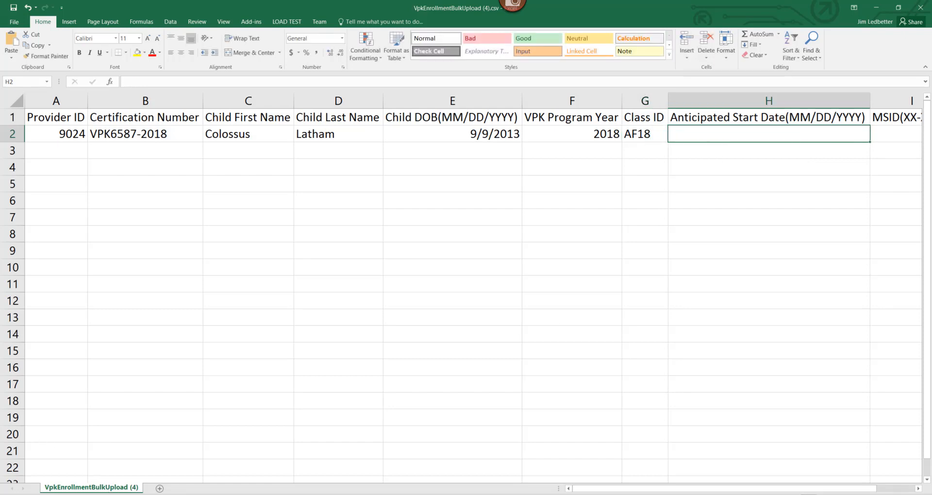
Step: Check the AF18 class start date in the portal and enter 8/27/2018 as the Anticipated Start Date in H2
{"action": "left_click", "coordinate": [157, 494]}
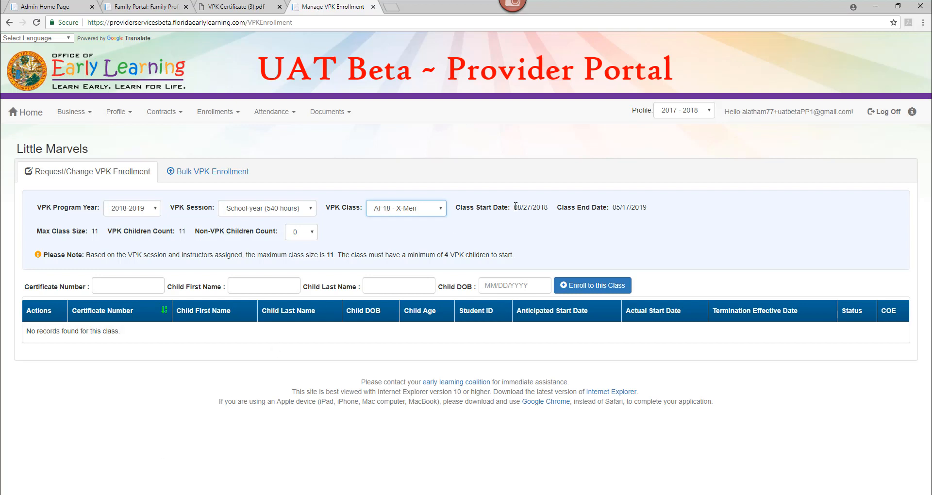
{"action": "left_click_drag", "start_coordinate": [515, 207], "coordinate": [547, 207]}
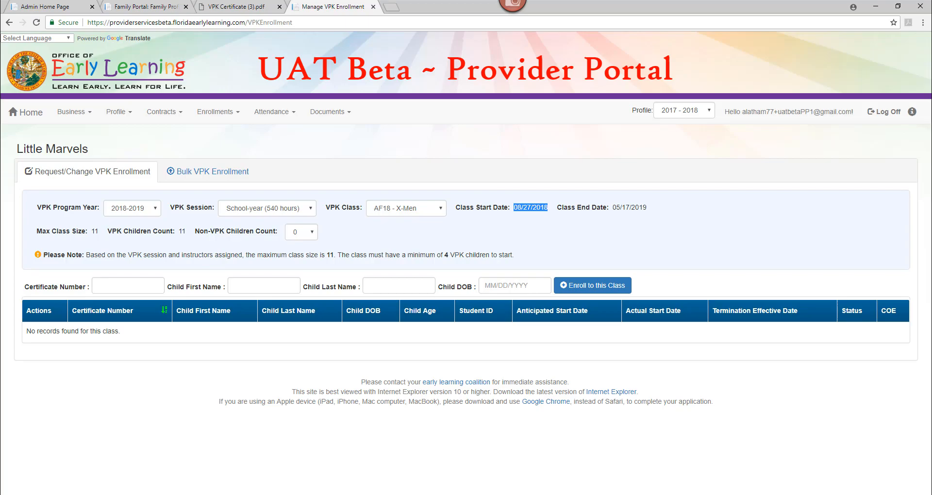
{"action": "key", "text": "alt+Tab"}
{"action": "left_click", "coordinate": [798, 134]}
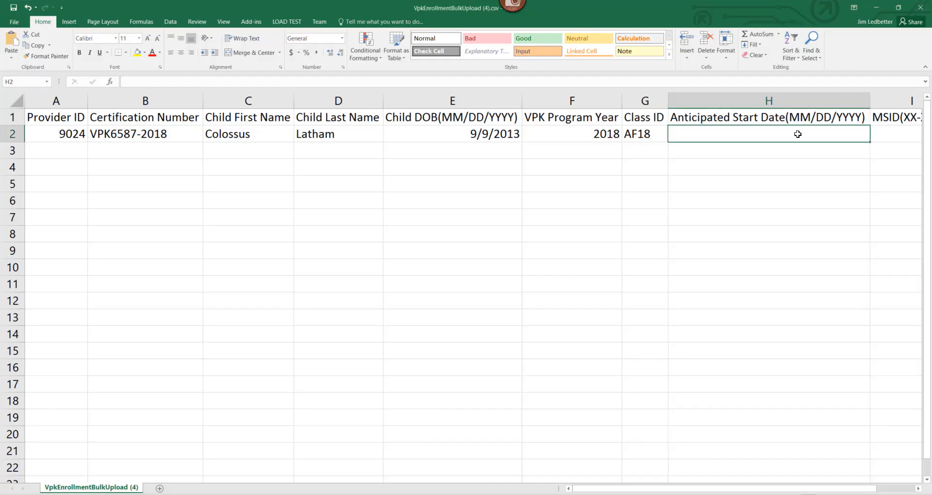
{"action": "type", "text": "8/27/"}
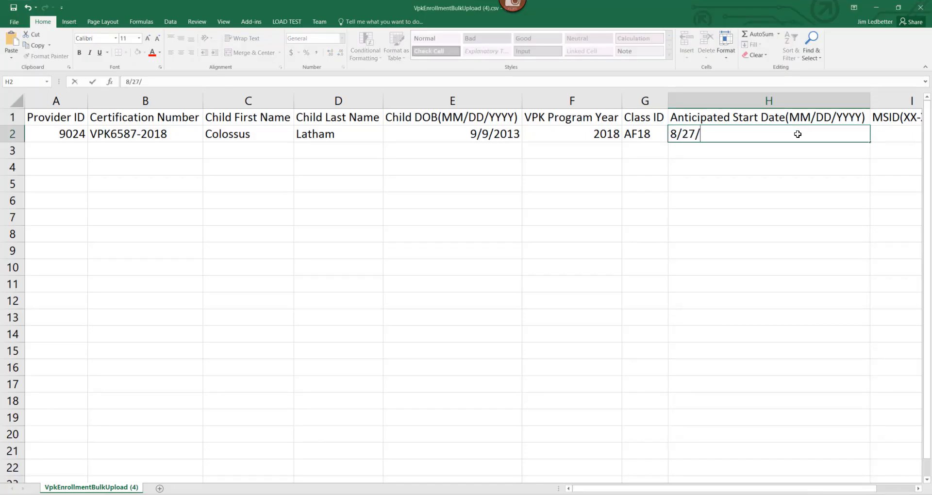
{"action": "type", "text": "2018"}
{"action": "left_click", "coordinate": [828, 194]}
{"action": "left_click_drag", "start_coordinate": [864, 489], "coordinate": [901, 490]}
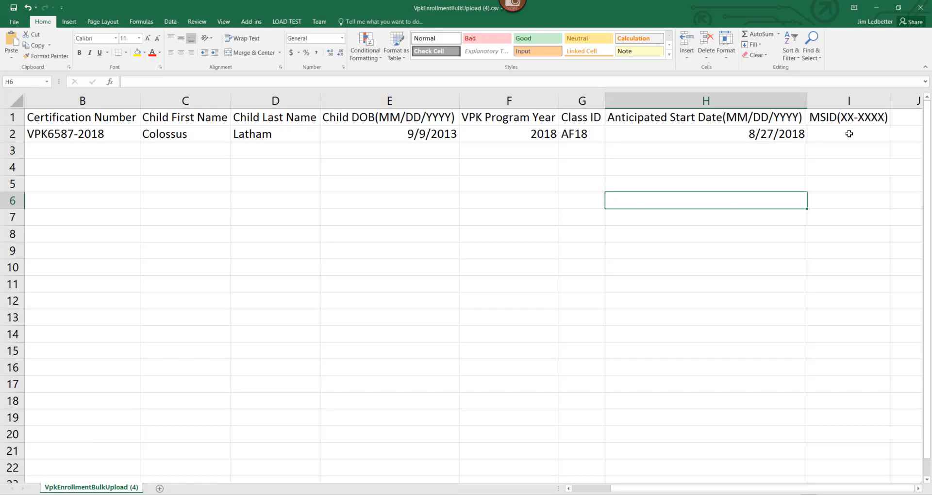
Step: Examine the MSID column and the remaining columns of the filled enrollment row
{"action": "left_click", "coordinate": [844, 119]}
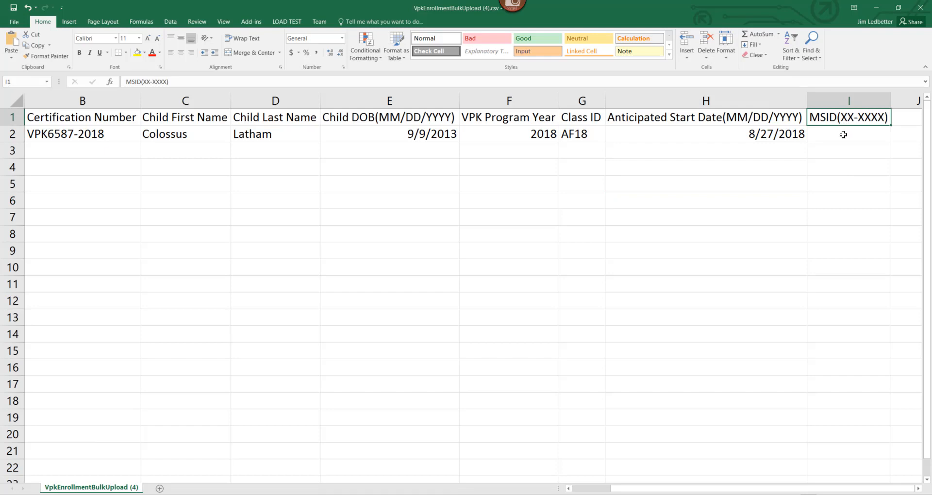
{"action": "left_click", "coordinate": [844, 133]}
{"action": "key", "text": "Left"}
{"action": "key", "text": "Left"}
{"action": "key", "text": "Left"}
{"action": "key", "text": "Left"}
{"action": "key", "text": "Left"}
{"action": "key", "text": "Left"}
{"action": "key", "text": "Left"}
{"action": "key", "text": "Left"}
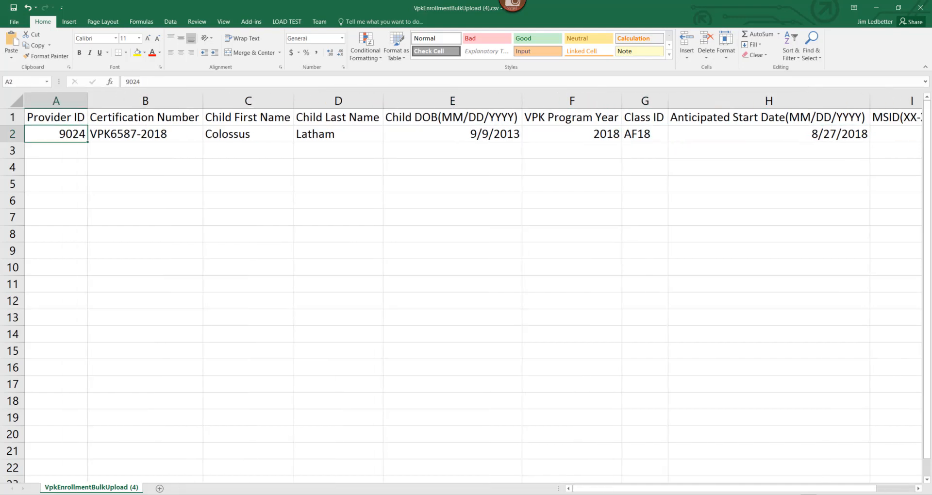
{"action": "key", "text": "Right"}
{"action": "key", "text": "Right"}
{"action": "key", "text": "Right"}
{"action": "key", "text": "Right"}
{"action": "key", "text": "Right"}
{"action": "key", "text": "Right"}
{"action": "key", "text": "Right"}
{"action": "key", "text": "Right"}
{"action": "key", "text": "Right"}
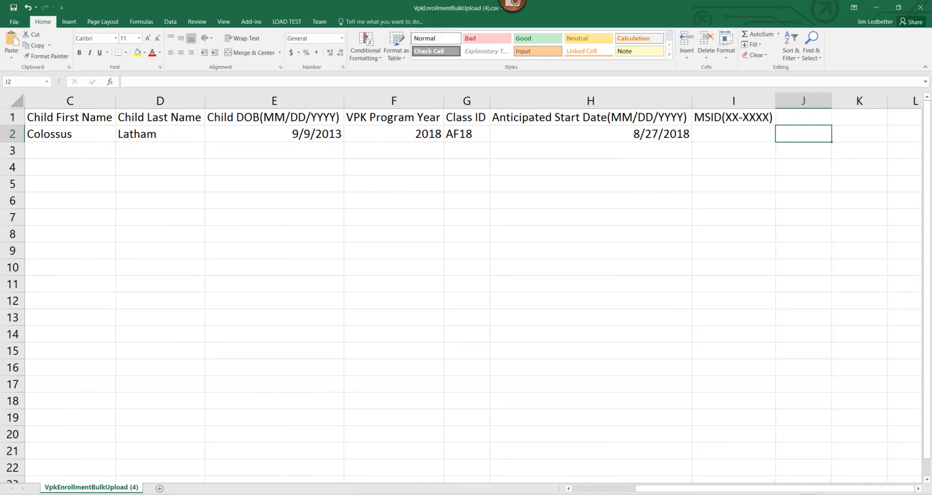
{"action": "key", "text": "Left"}
{"action": "key", "text": "Left"}
{"action": "key", "text": "Left"}
{"action": "key", "text": "Left"}
{"action": "key", "text": "Left"}
{"action": "key", "text": "Left"}
{"action": "key", "text": "Left"}
{"action": "key", "text": "Left"}
{"action": "key", "text": "Left"}
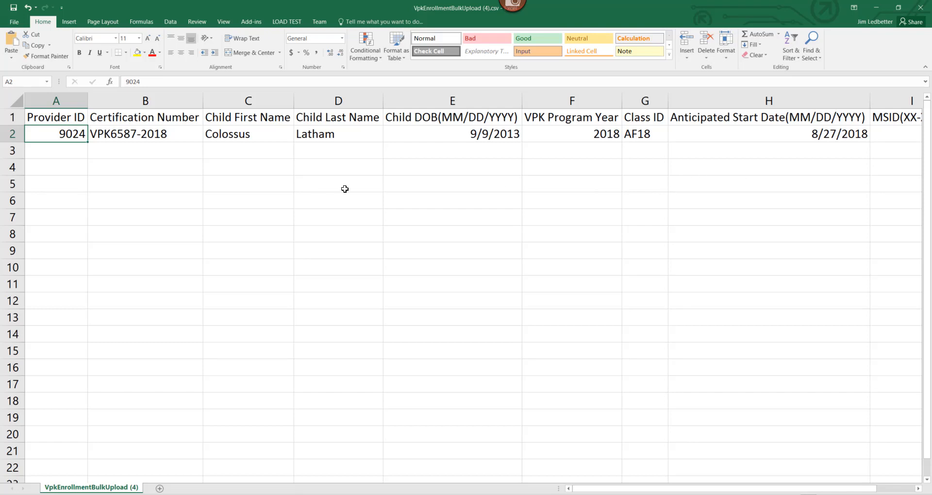
Step: Save the workbook to the Desktop as "xmen fall class1" in CSV (Comma delimited) format, keeping that format
{"action": "left_click", "coordinate": [15, 24]}
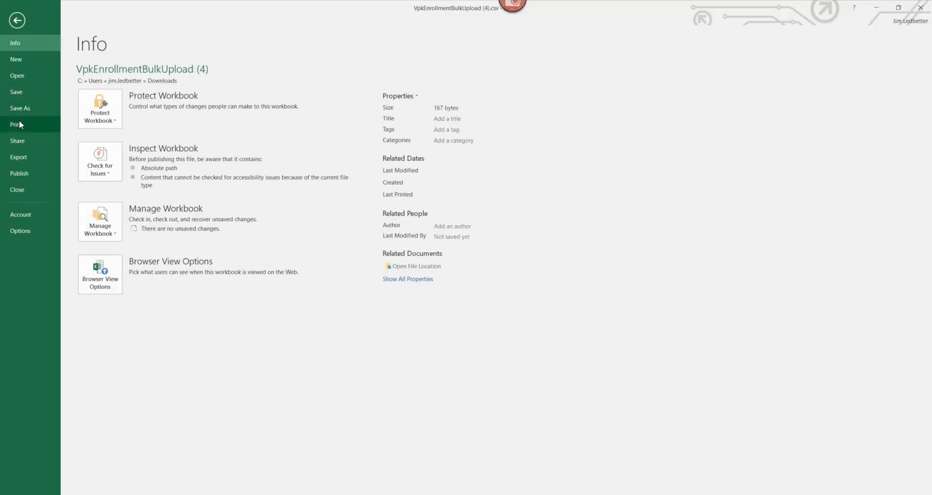
{"action": "left_click", "coordinate": [19, 108]}
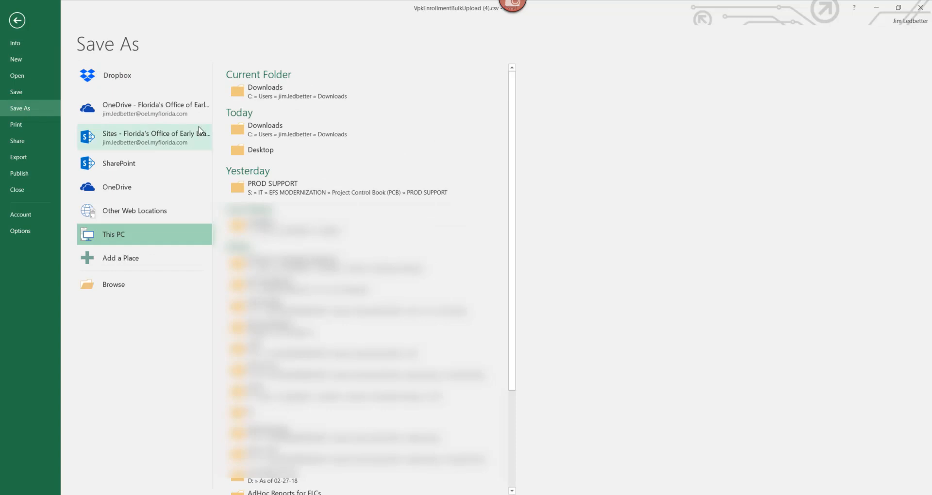
{"action": "left_click", "coordinate": [268, 150]}
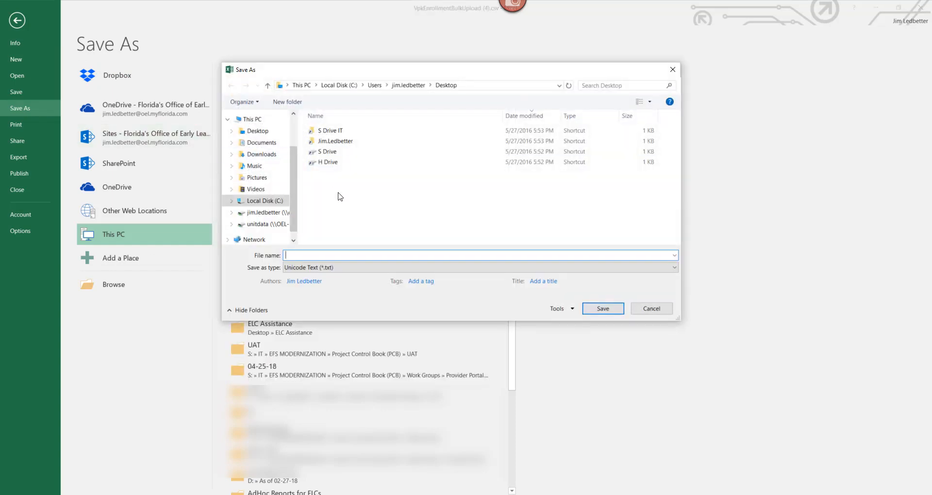
{"action": "left_click", "coordinate": [328, 271]}
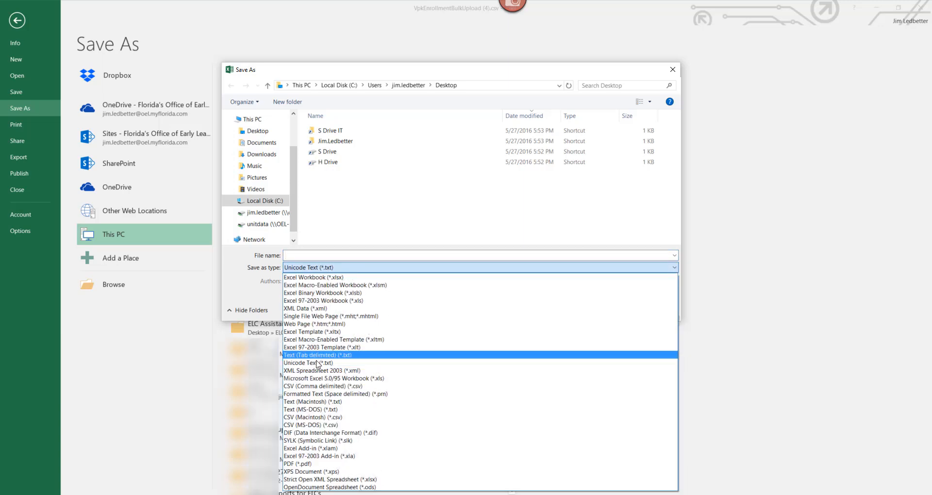
{"action": "left_click", "coordinate": [316, 387]}
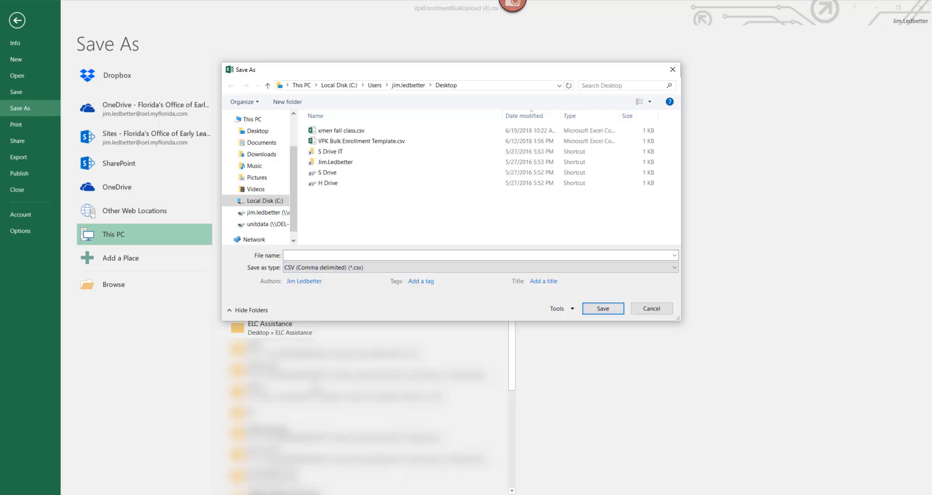
{"action": "left_click", "coordinate": [406, 256]}
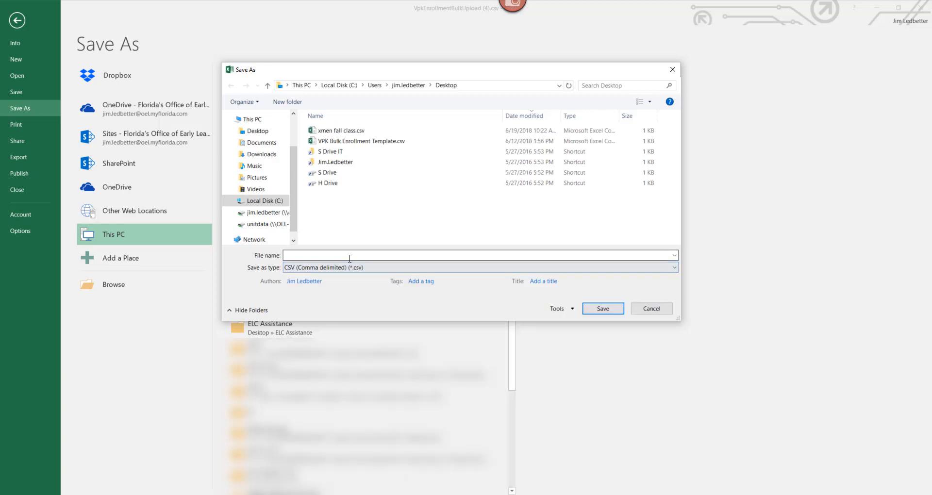
{"action": "type", "text": "xm"}
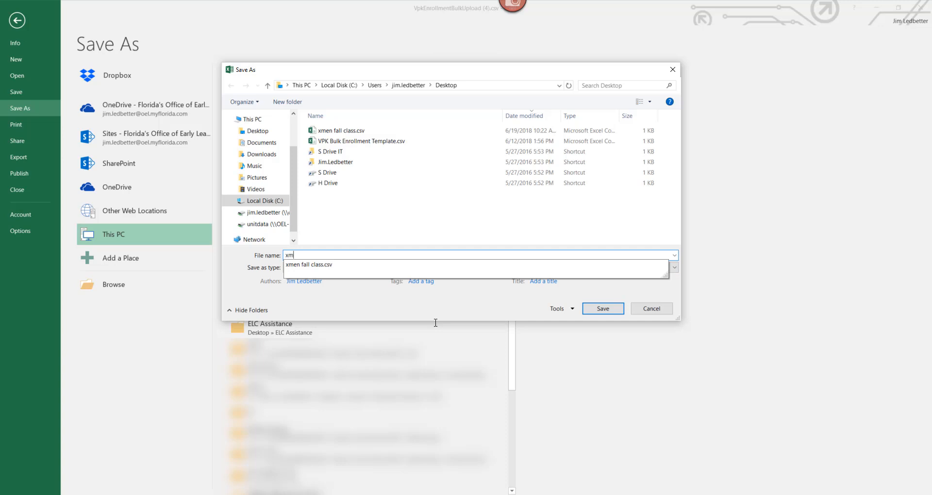
{"action": "type", "text": "en fall class1"}
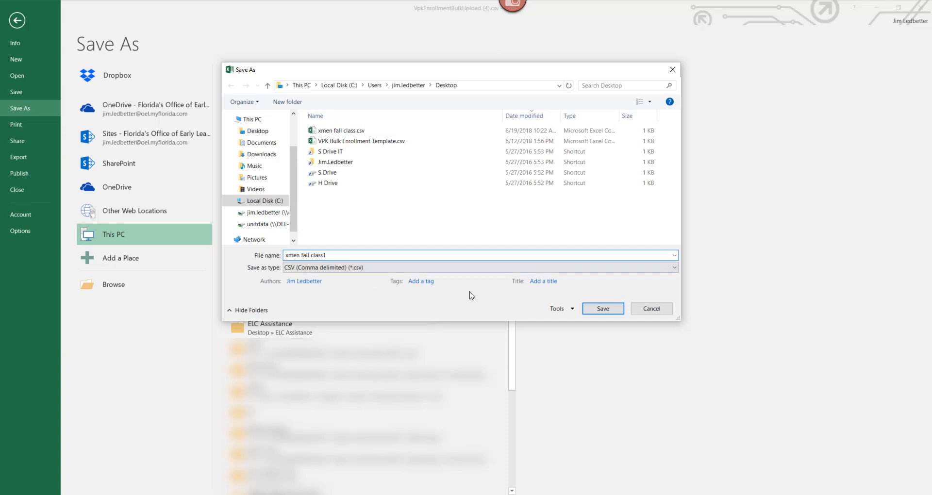
{"action": "left_click", "coordinate": [600, 310]}
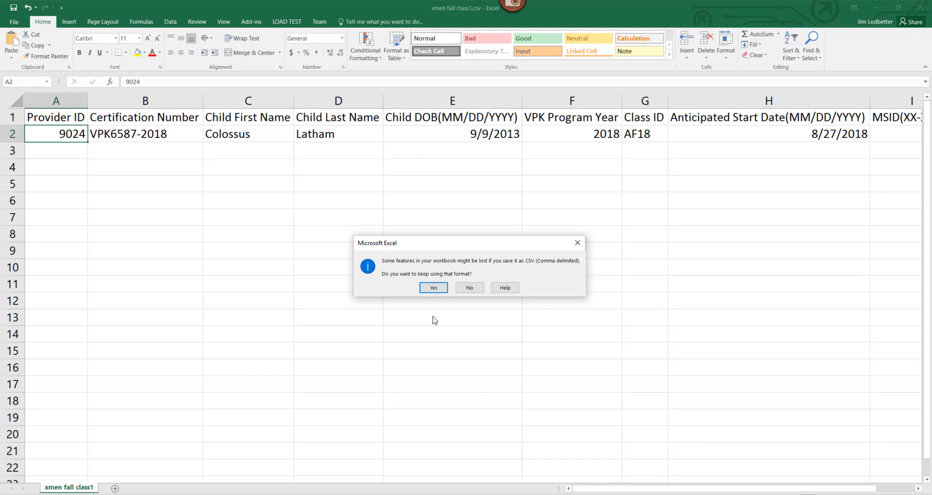
{"action": "left_click", "coordinate": [433, 289]}
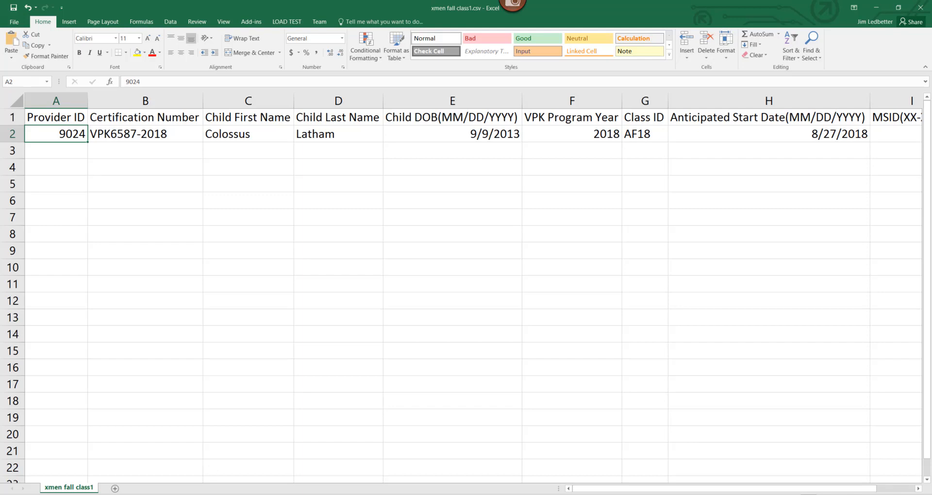
Step: Review the portal's single-child enrollment fields for certificate number, child name and date of birth
{"action": "key", "text": "alt+Tab"}
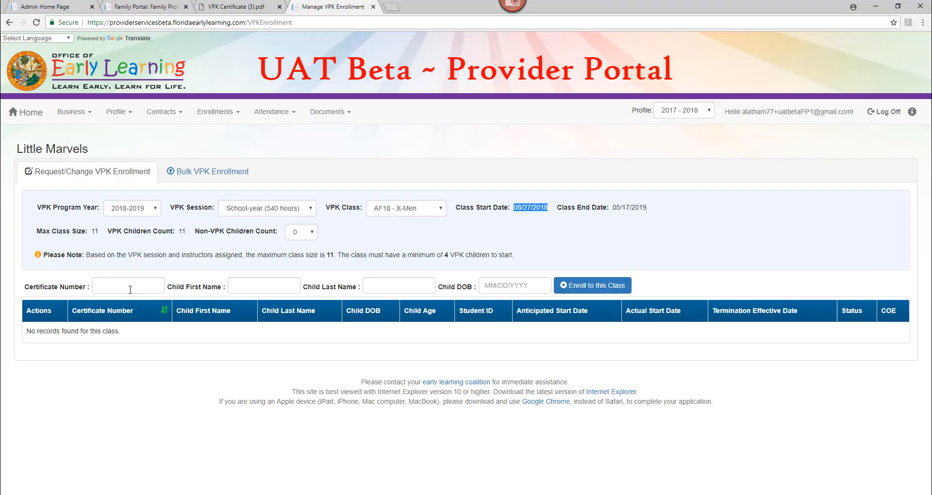
{"action": "left_click", "coordinate": [275, 286]}
{"action": "left_click", "coordinate": [399, 287]}
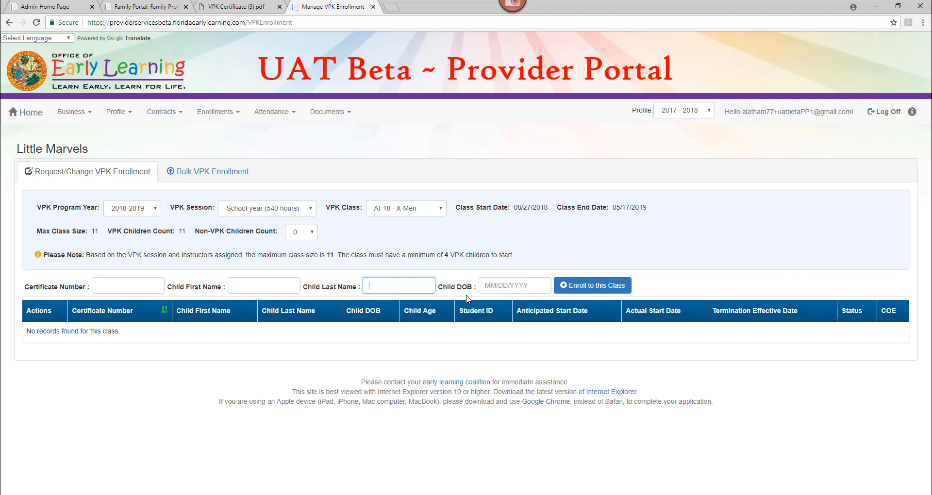
{"action": "left_click", "coordinate": [507, 286]}
{"action": "left_click", "coordinate": [145, 285]}
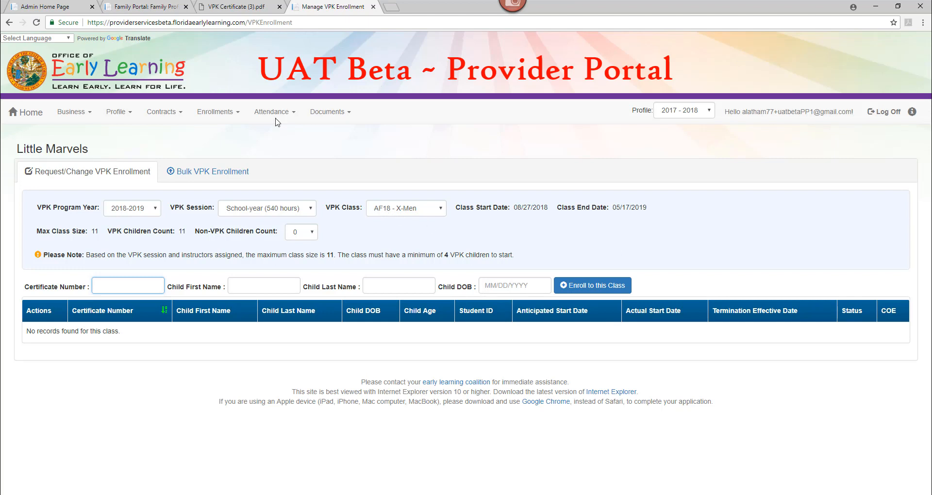
Step: Compare the certificate issue date on the VPK certificate with the start date entered in H2
{"action": "left_click", "coordinate": [245, 6]}
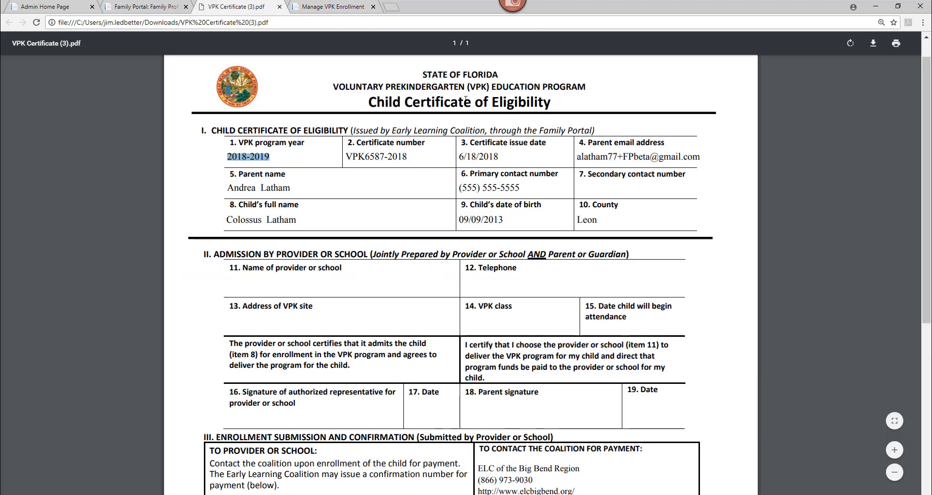
{"action": "left_click_drag", "start_coordinate": [499, 156], "coordinate": [458, 156]}
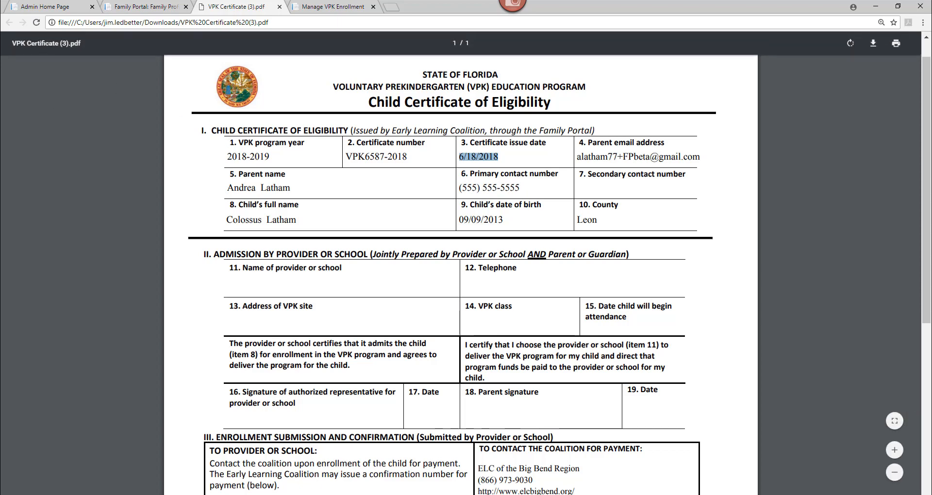
{"action": "key", "text": "alt+Tab"}
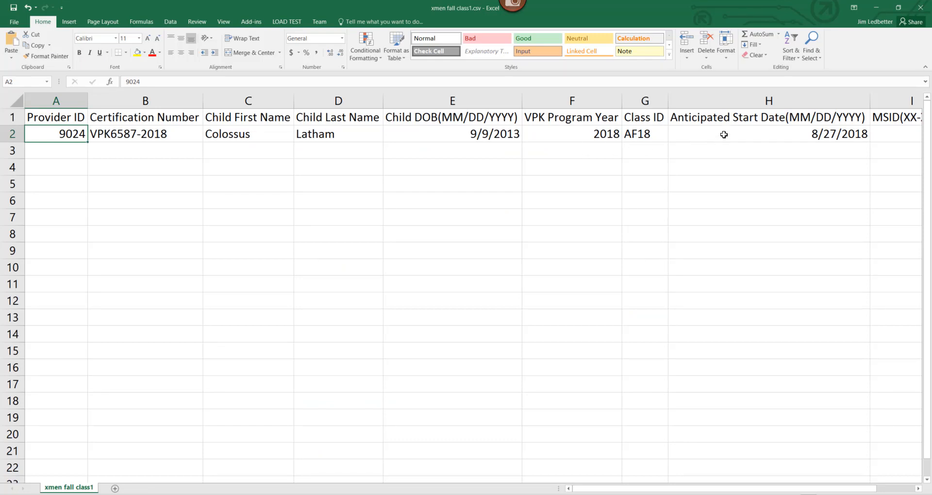
{"action": "left_click", "coordinate": [723, 134]}
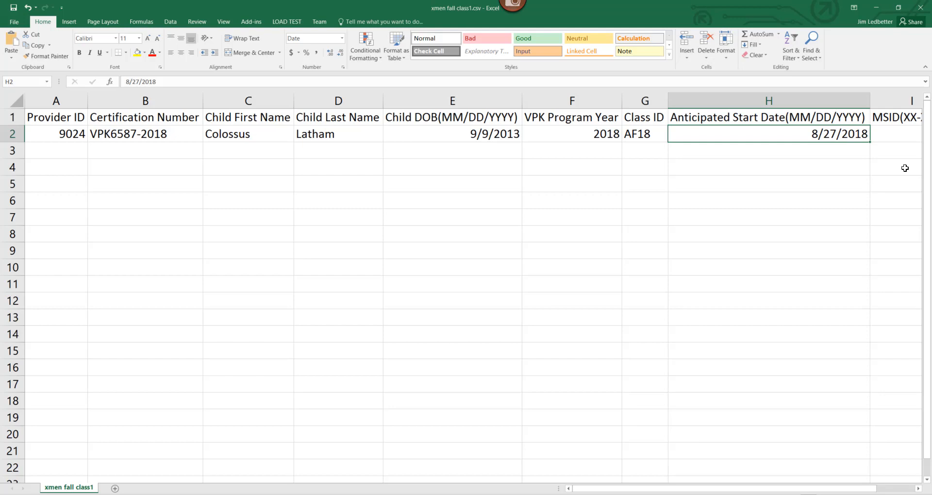
{"action": "left_click", "coordinate": [876, 8]}
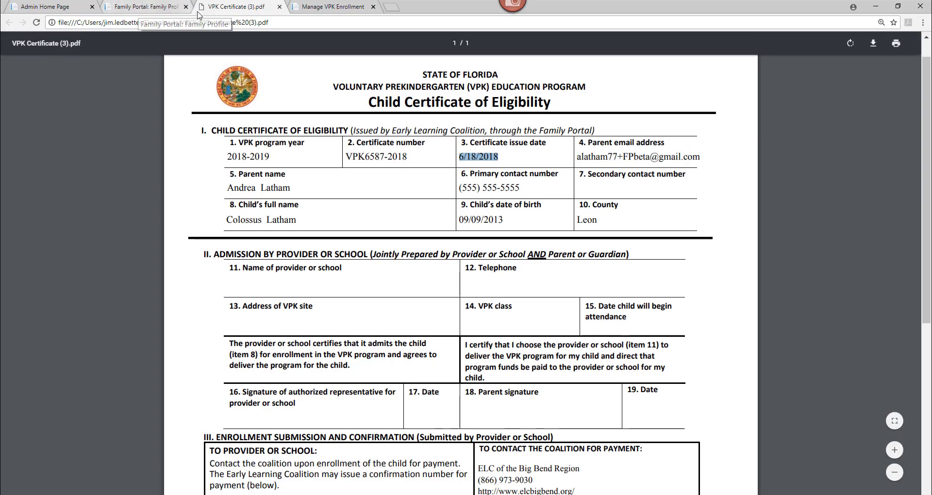
{"action": "left_click", "coordinate": [313, 6]}
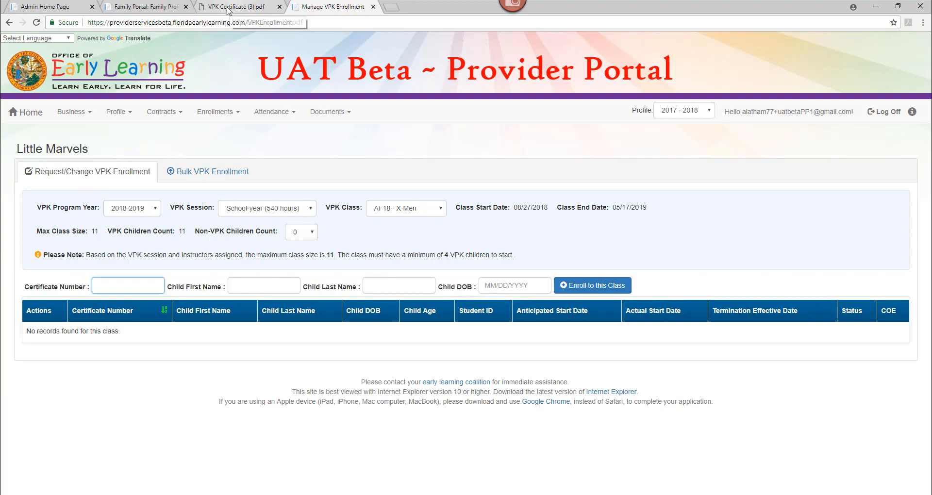
Step: Close the workbook, saving it over xmen fall class1.csv in CSV format
{"action": "left_click", "coordinate": [326, 494]}
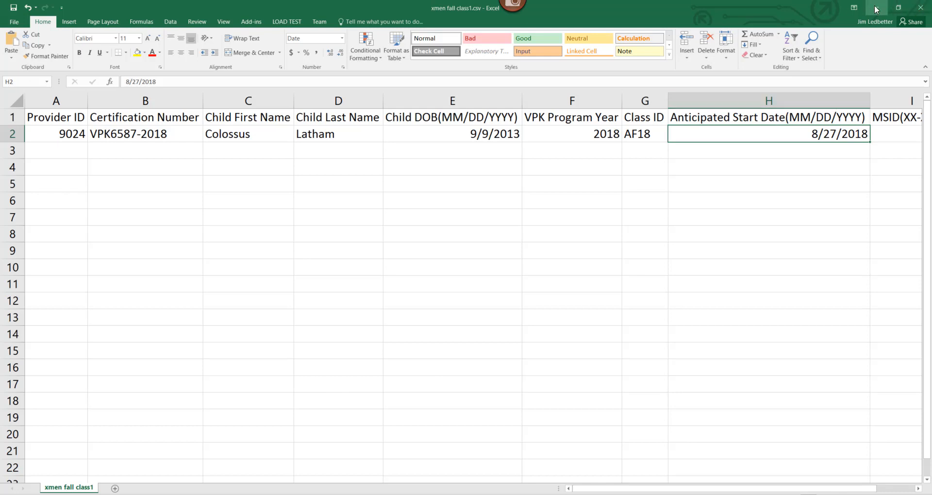
{"action": "left_click", "coordinate": [921, 7]}
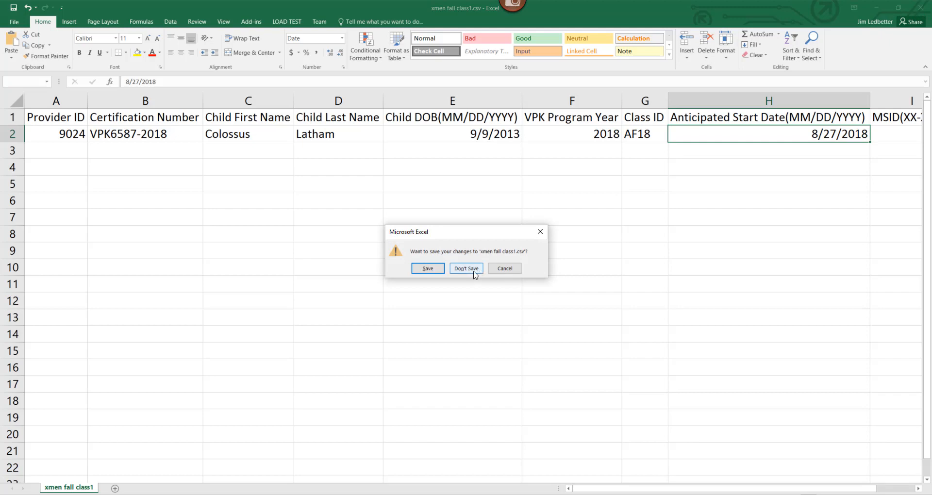
{"action": "left_click", "coordinate": [427, 268]}
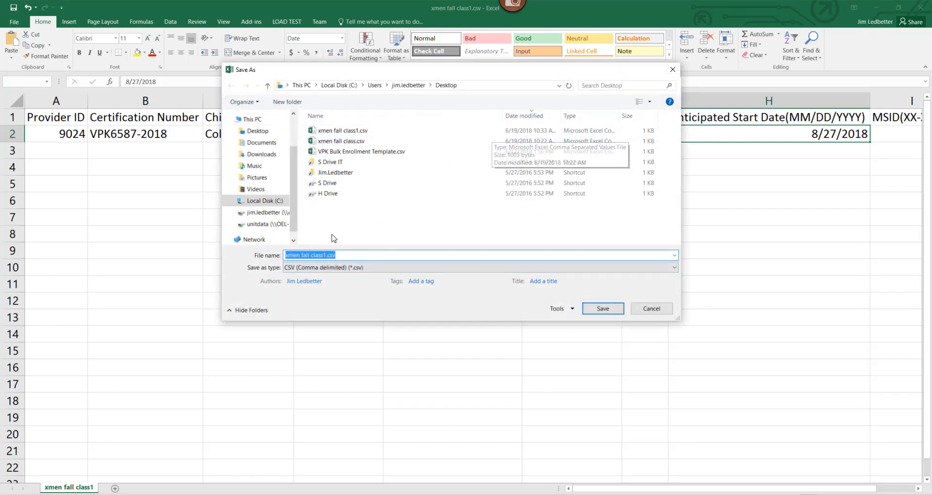
{"action": "left_click", "coordinate": [343, 132]}
{"action": "left_click", "coordinate": [601, 310]}
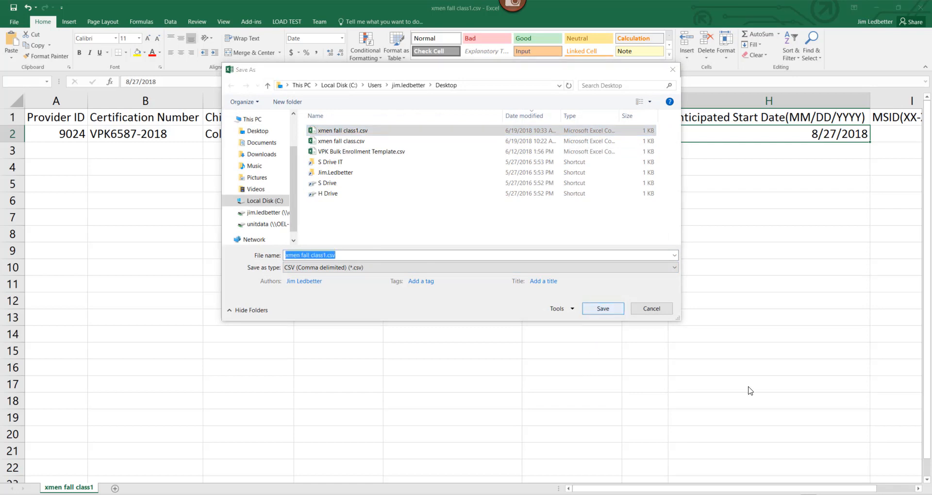
{"action": "key", "text": "Return"}
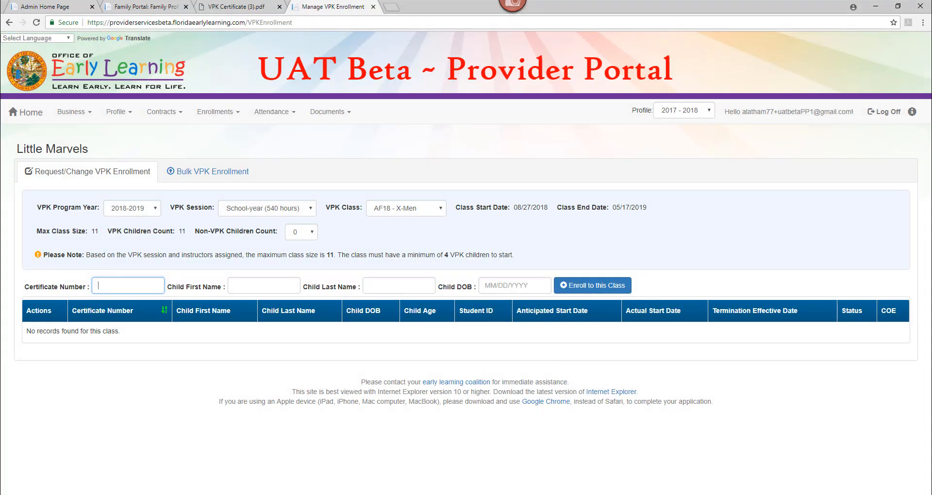
Step: Switch to the xmen fall class workbook, select all cells and autofit the column widths
{"action": "key", "text": "alt+Tab"}
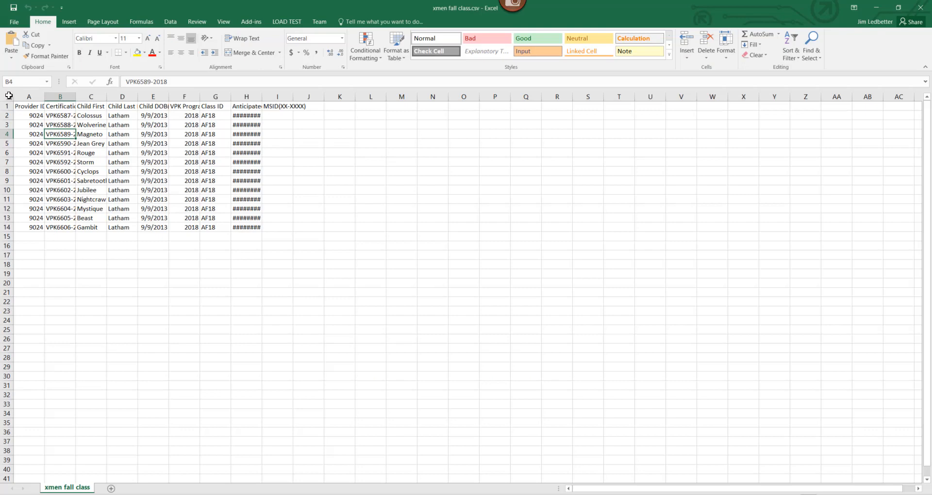
{"action": "left_click", "coordinate": [9, 95]}
{"action": "double_click", "coordinate": [44, 97]}
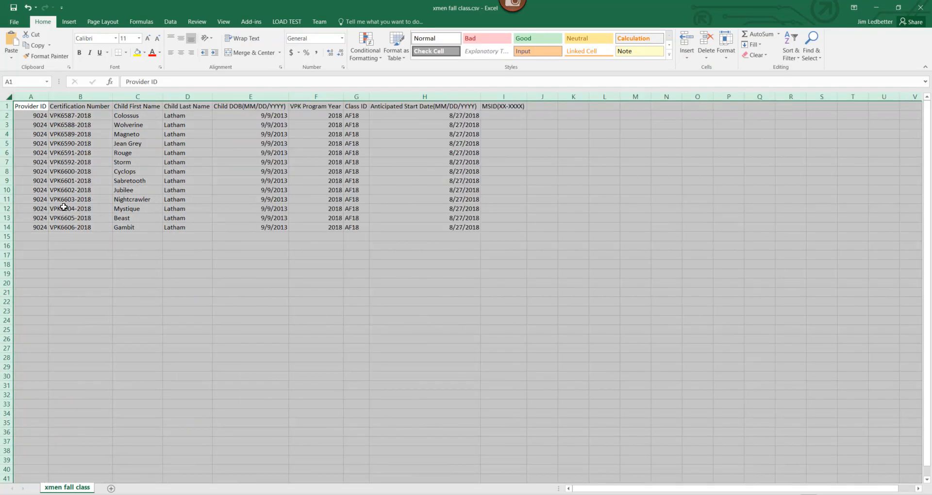
Step: Change Cyclops's VPK Program Year in F8 to 2019
{"action": "key", "text": "ctrl+Down"}
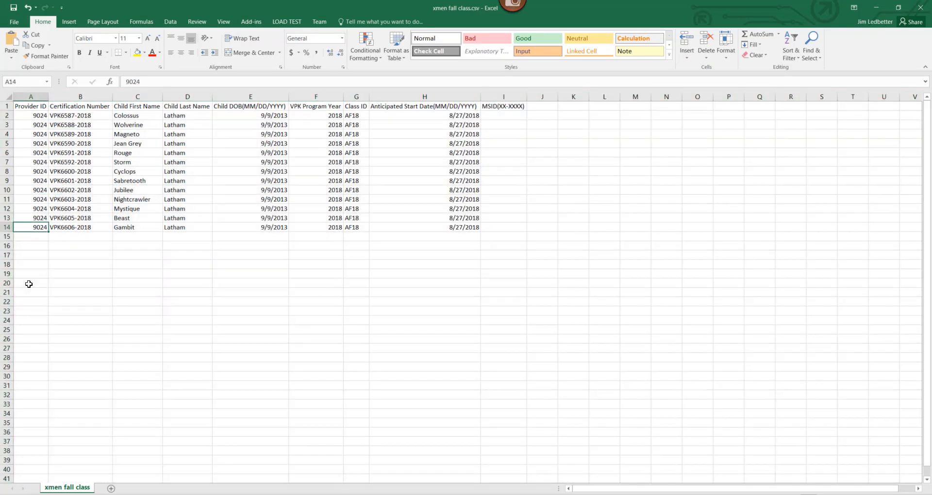
{"action": "scroll", "coordinate": [347, 269], "scroll_direction": "up", "scroll_amount": 5, "text": "ctrl"}
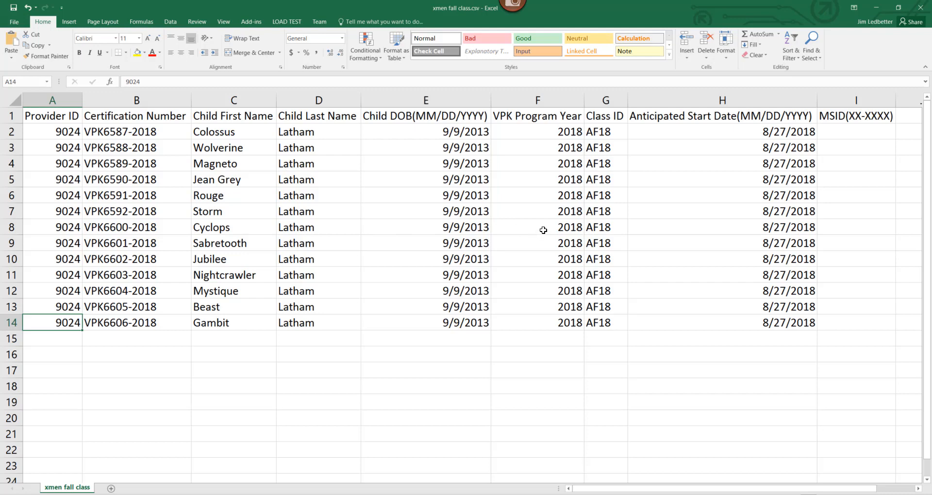
{"action": "left_click", "coordinate": [97, 229]}
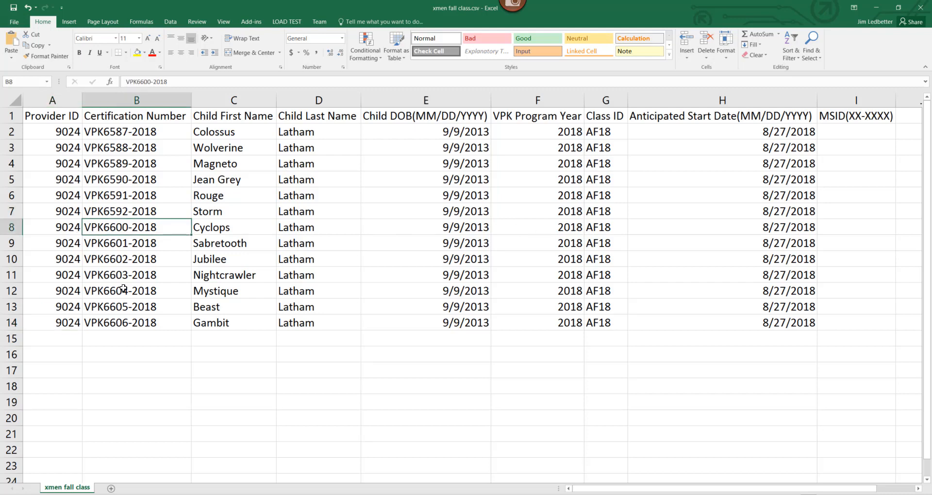
{"action": "left_click", "coordinate": [548, 230]}
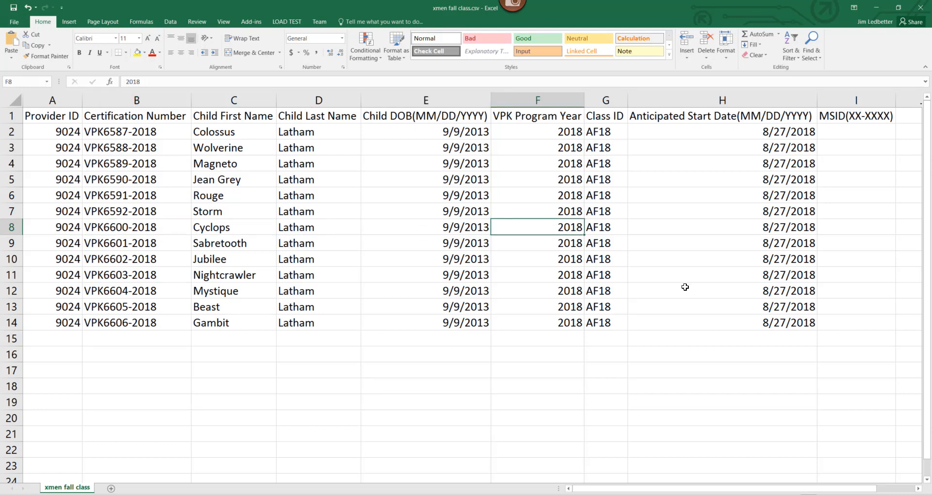
{"action": "key", "text": "F2"}
{"action": "key", "text": "BackSpace"}
{"action": "type", "text": "9"}
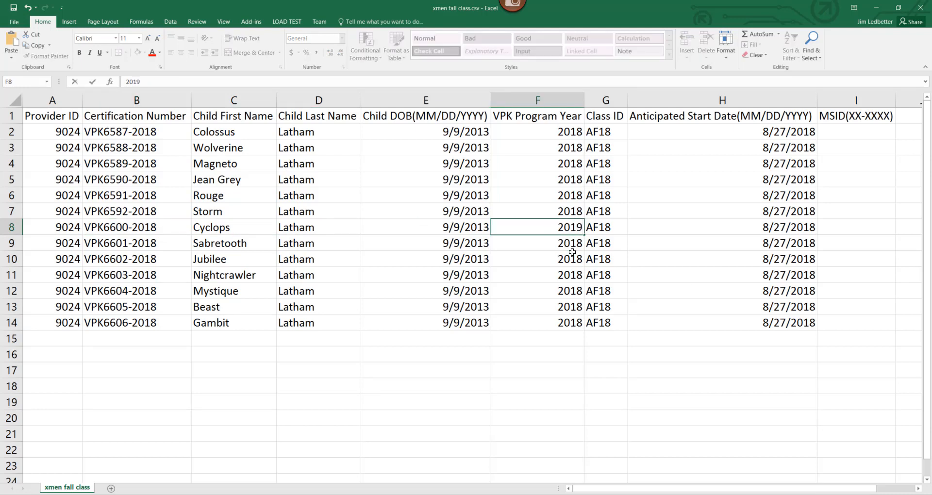
Step: Set Jubilee's Class ID in G10 to GF18
{"action": "left_click", "coordinate": [599, 260]}
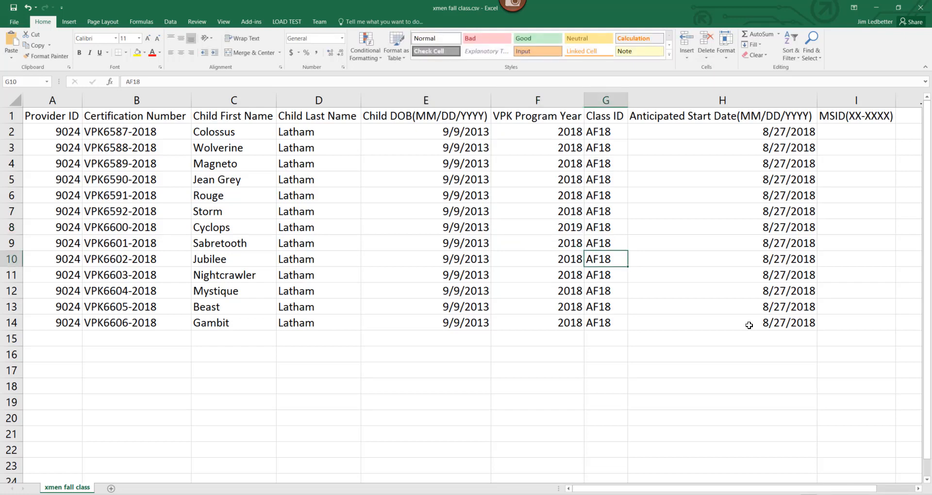
{"action": "type", "text": "G"}
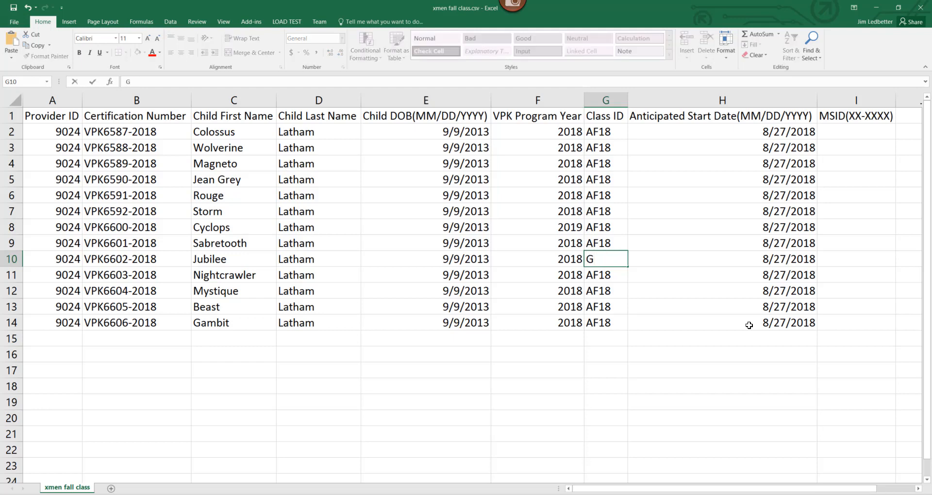
{"action": "type", "text": "F18"}
{"action": "left_click", "coordinate": [762, 165]}
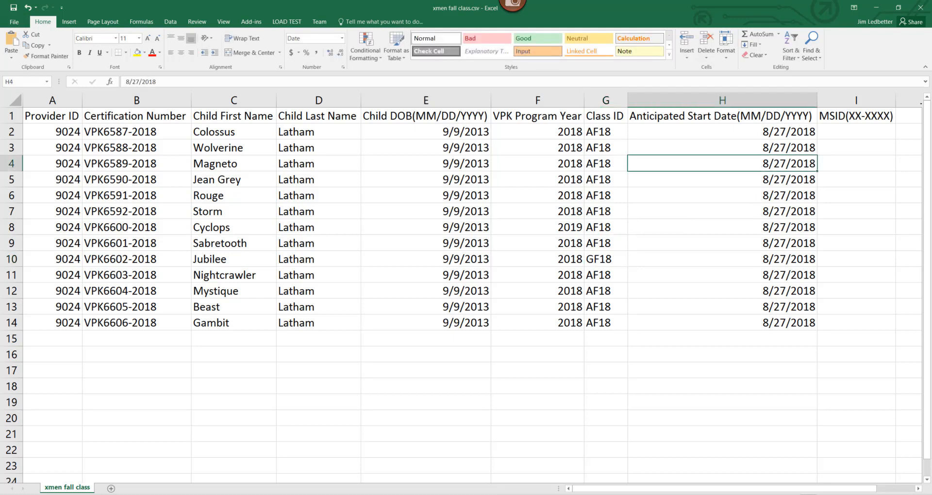
Step: Set Nightcrawler's Anticipated Start Date in H11 to 6/15/2018
{"action": "left_click", "coordinate": [761, 276]}
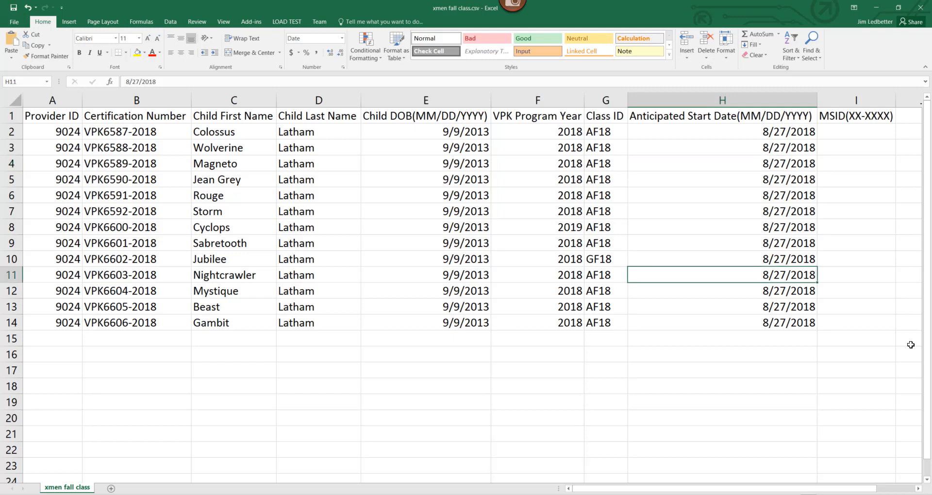
{"action": "type", "text": "6/15"}
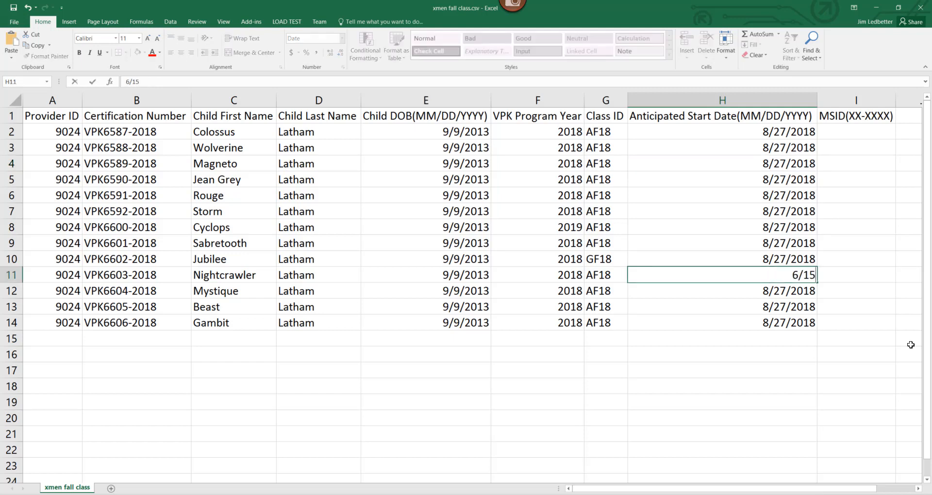
{"action": "type", "text": "/2018"}
{"action": "left_click", "coordinate": [78, 152]}
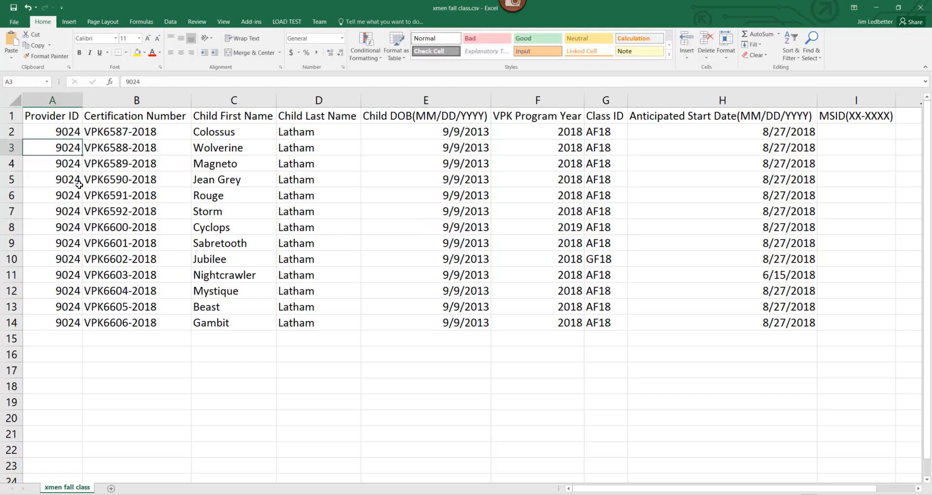
Step: Review the entries across row 4, from the certification number to the MSID column
{"action": "left_click", "coordinate": [115, 163]}
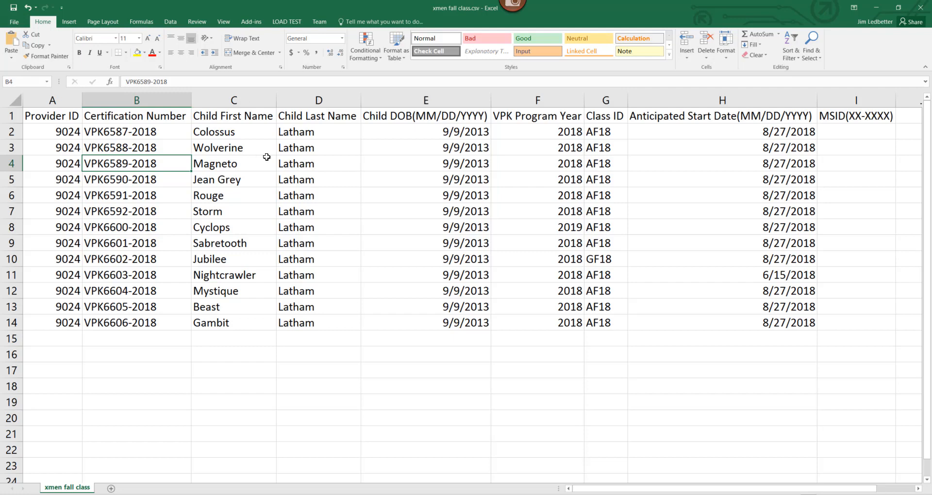
{"action": "left_click", "coordinate": [318, 165]}
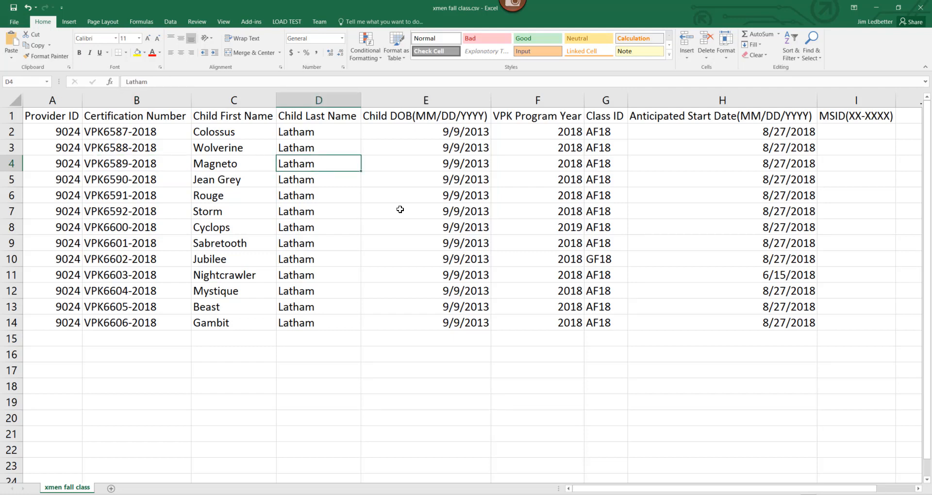
{"action": "left_click", "coordinate": [404, 167]}
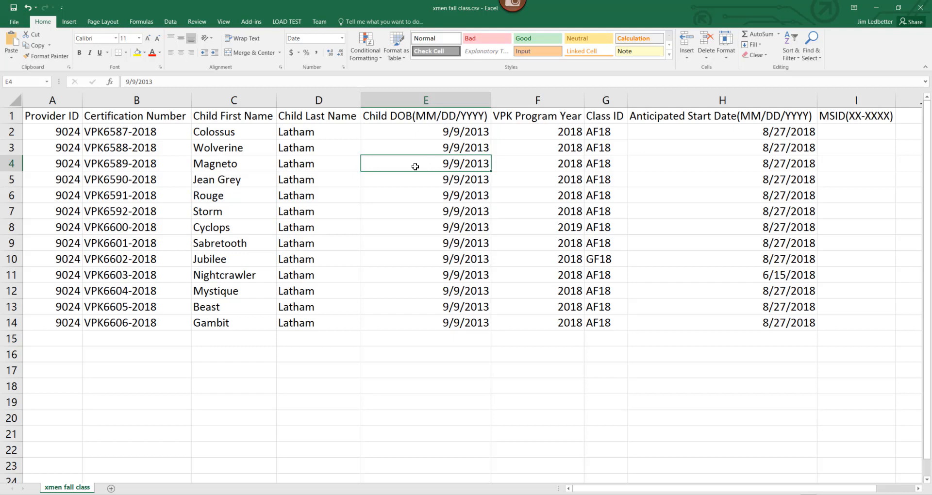
{"action": "left_click", "coordinate": [561, 164]}
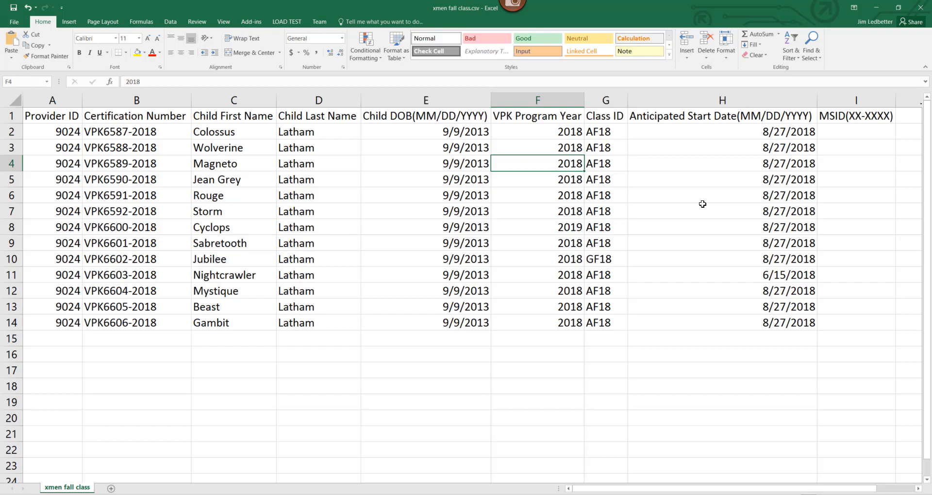
{"action": "key", "text": "Right"}
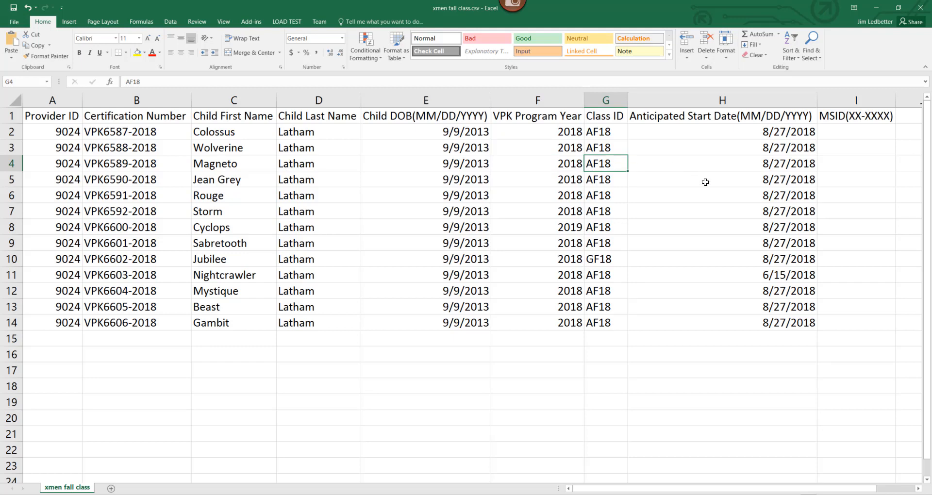
{"action": "left_click", "coordinate": [719, 165]}
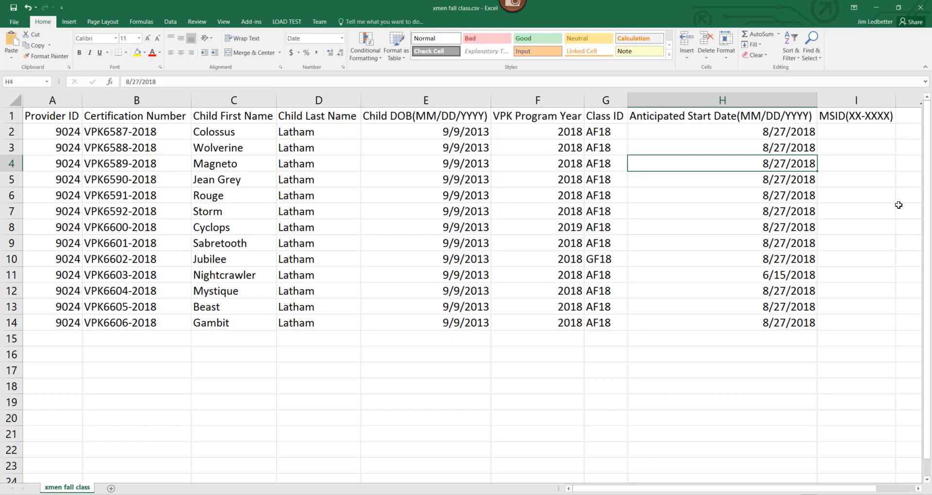
{"action": "left_click", "coordinate": [862, 170]}
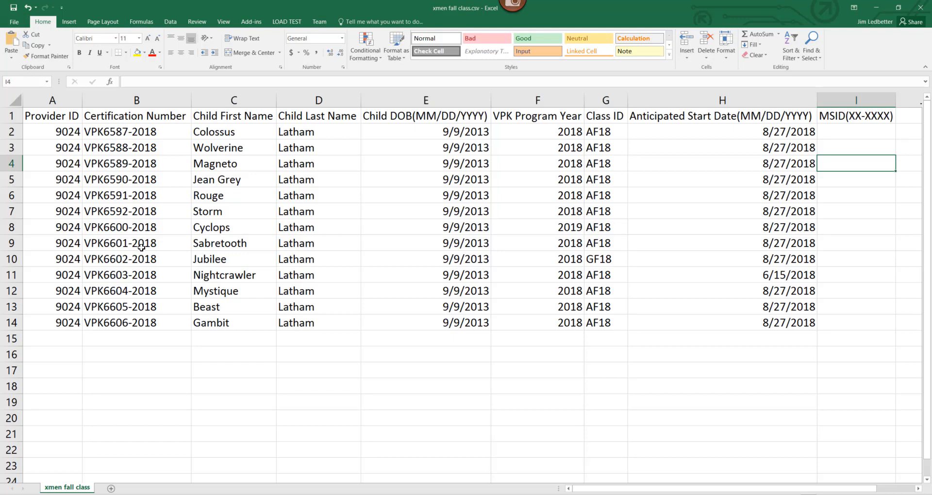
Step: Save the workbook keeping CSV format, then close it, replacing xmen fall class.csv as CSV
{"action": "left_click", "coordinate": [14, 8]}
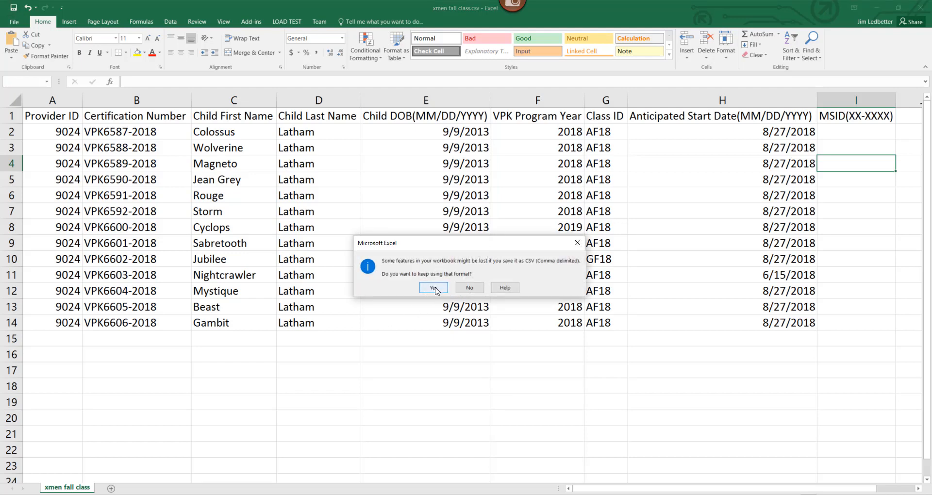
{"action": "left_click", "coordinate": [434, 289]}
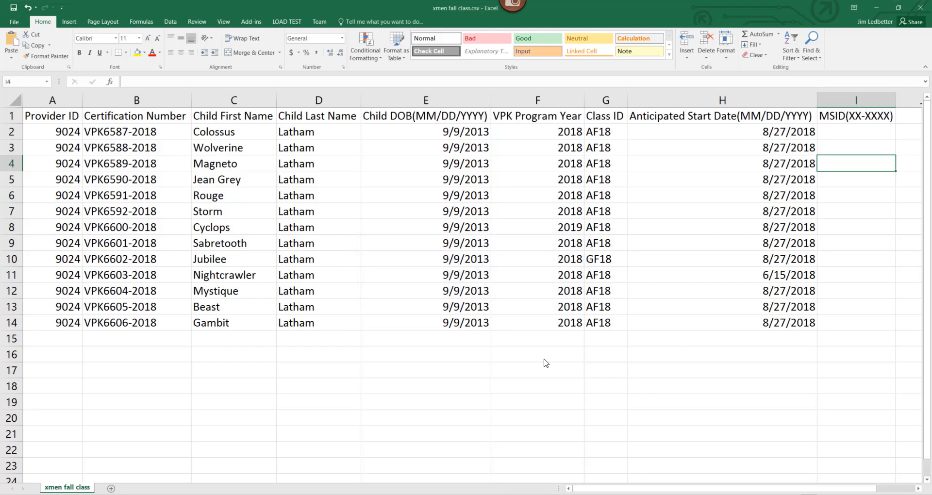
{"action": "left_click", "coordinate": [919, 8]}
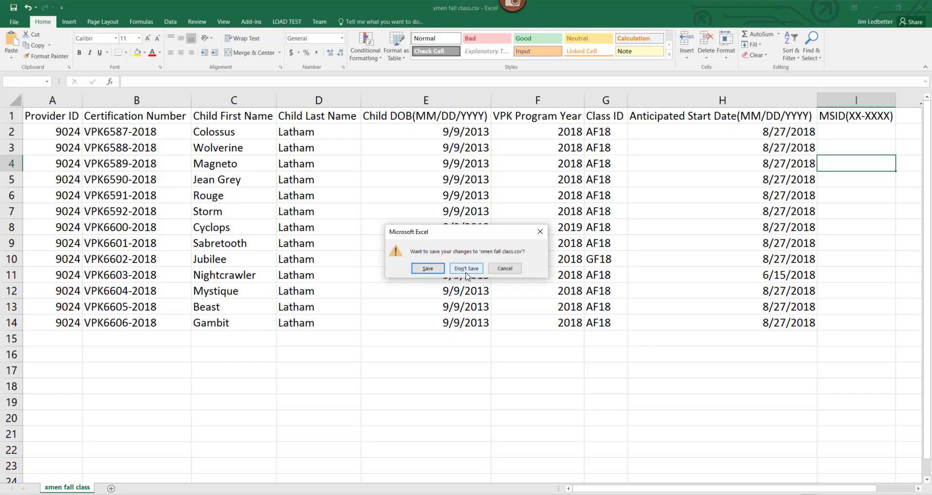
{"action": "left_click", "coordinate": [427, 269]}
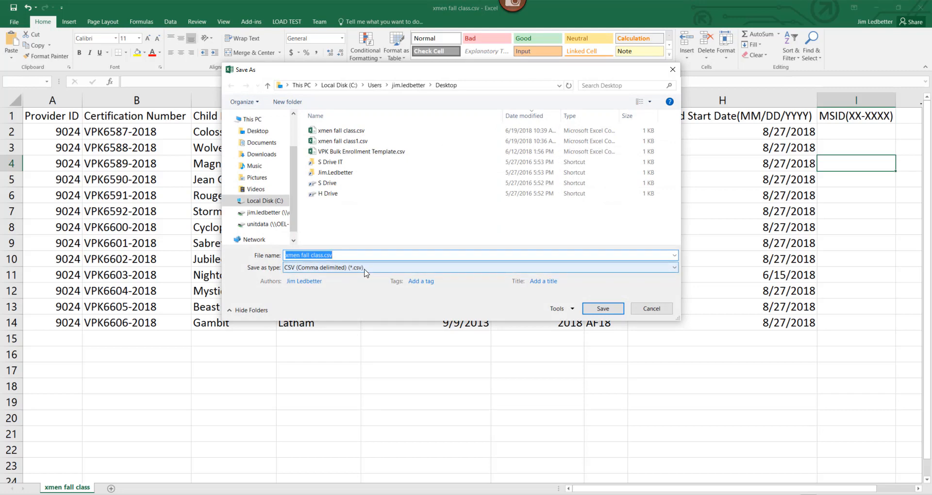
{"action": "left_click", "coordinate": [603, 309]}
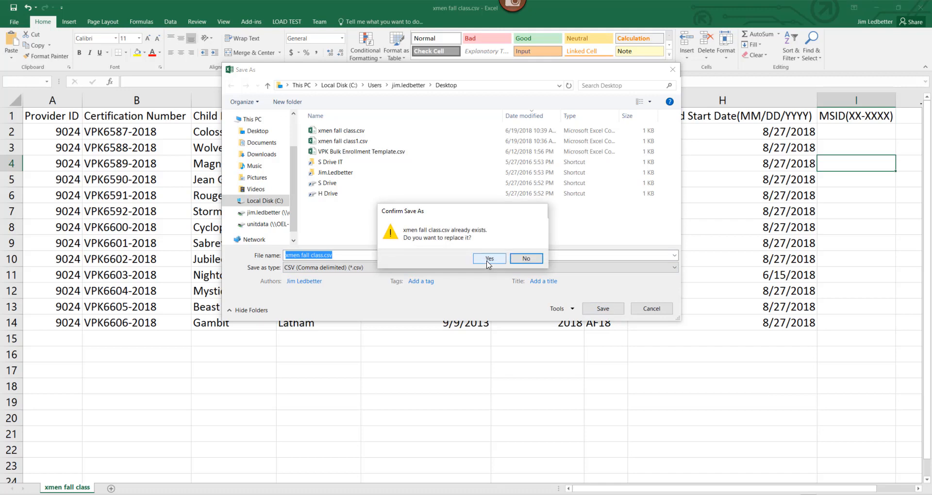
{"action": "key", "text": "Return"}
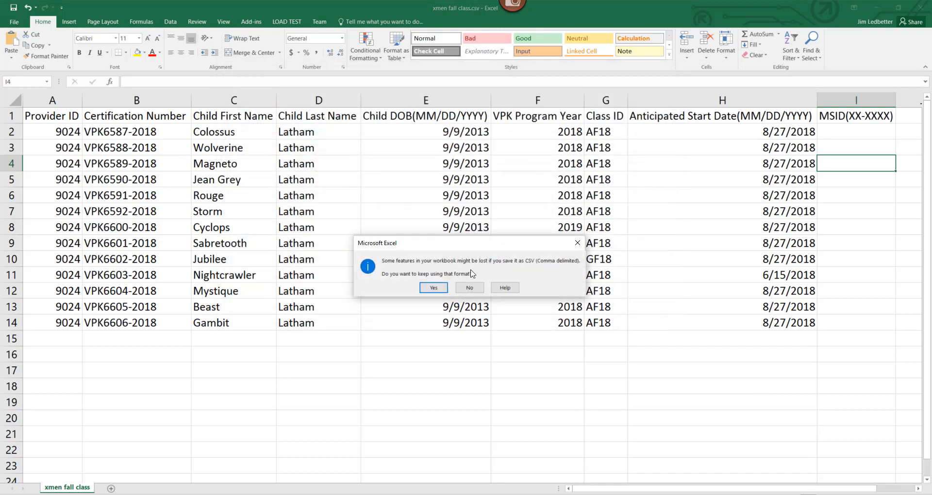
{"action": "left_click", "coordinate": [439, 288]}
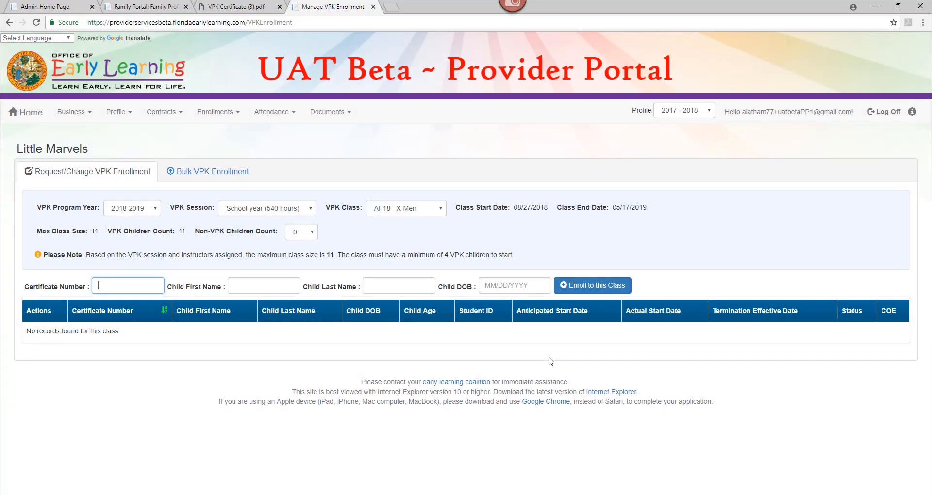
Step: In the Provider Portal's Bulk VPK Enrollment tab, upload xmen fall class.csv from the Desktop
{"action": "left_click", "coordinate": [184, 175]}
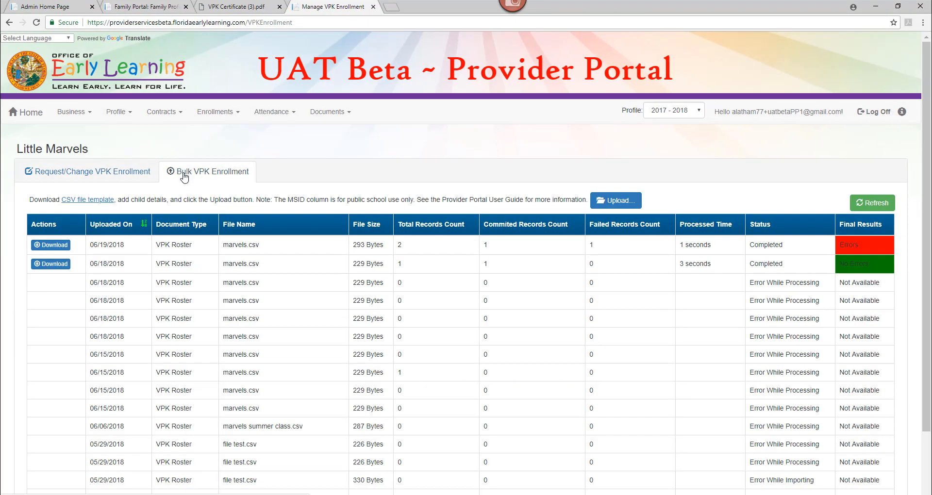
{"action": "left_click", "coordinate": [613, 203]}
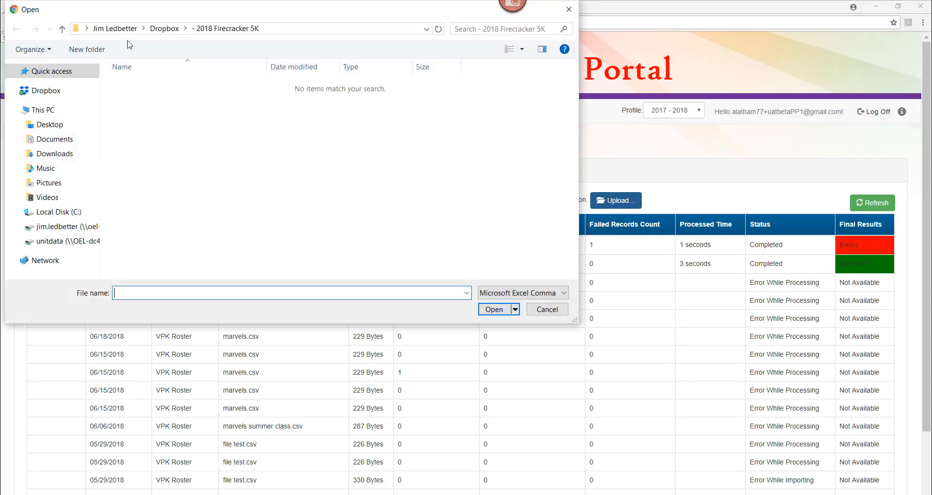
{"action": "left_click", "coordinate": [48, 130]}
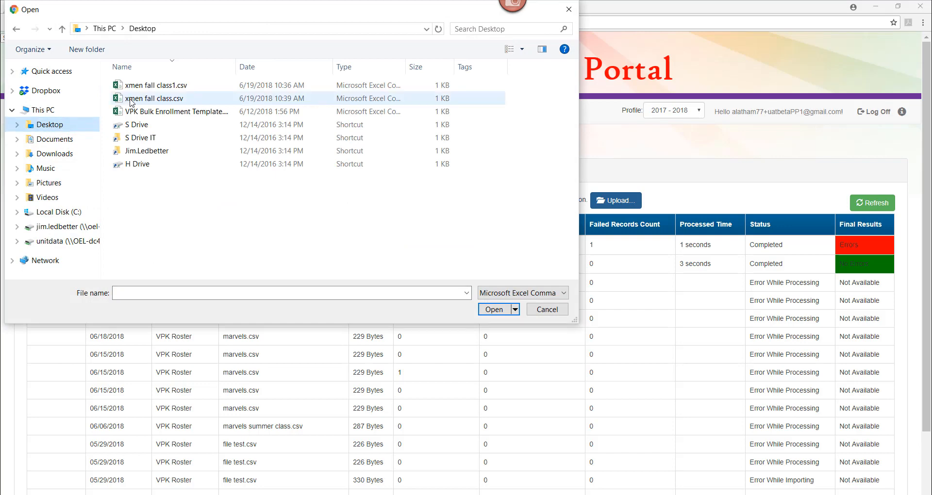
{"action": "left_click", "coordinate": [130, 100]}
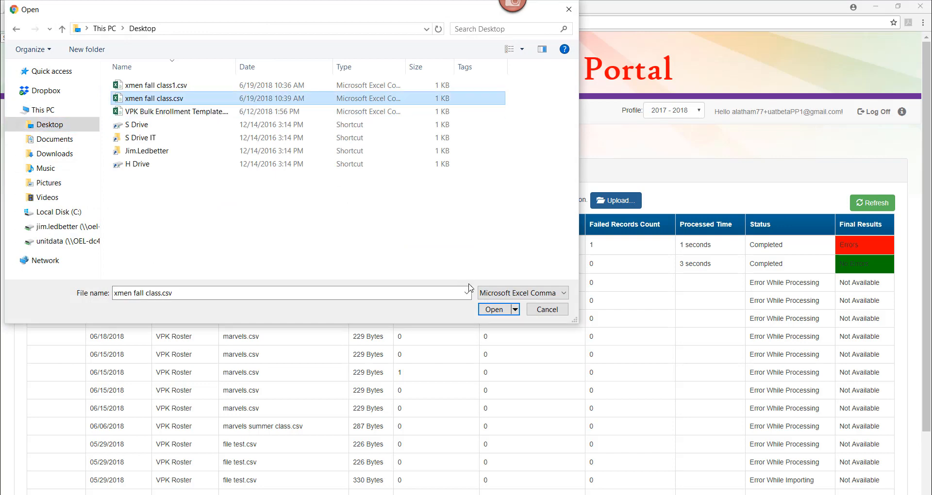
{"action": "left_click", "coordinate": [485, 310]}
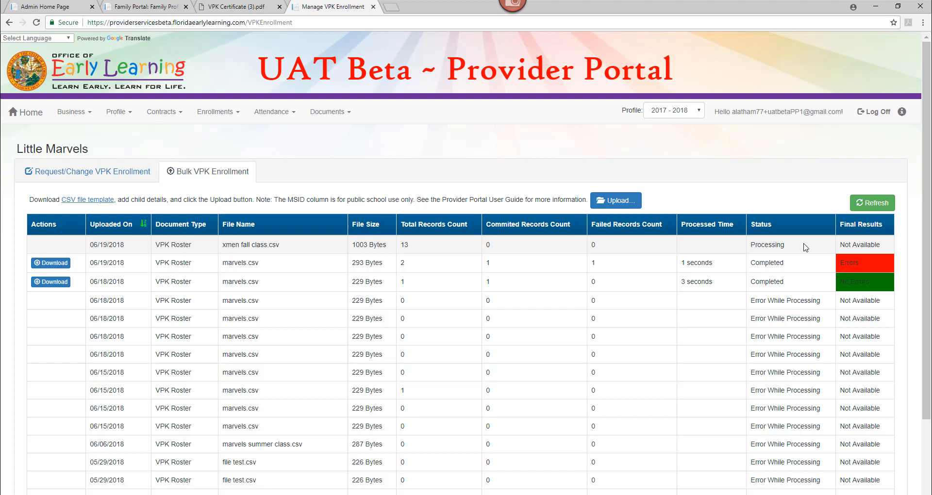
Step: Refresh the bulk upload list, then download and open the results file for xmen fall class.csv
{"action": "left_click", "coordinate": [862, 204]}
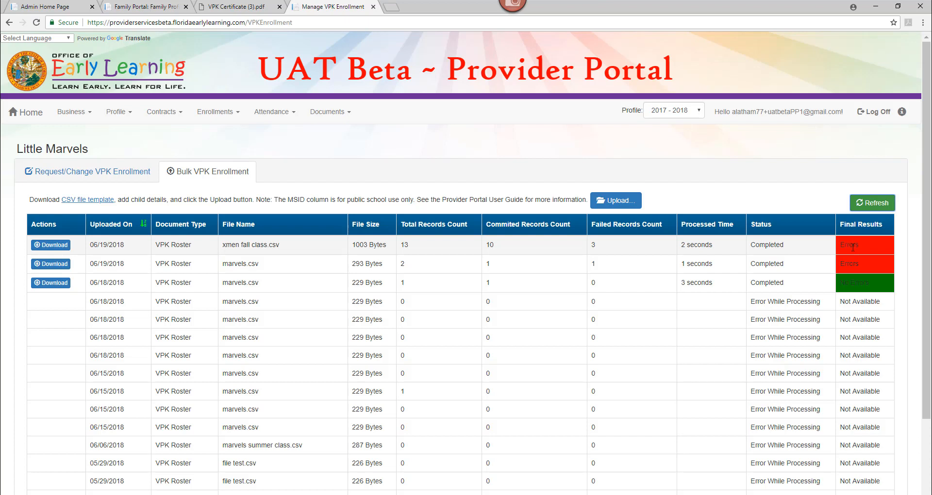
{"action": "left_click", "coordinate": [53, 245]}
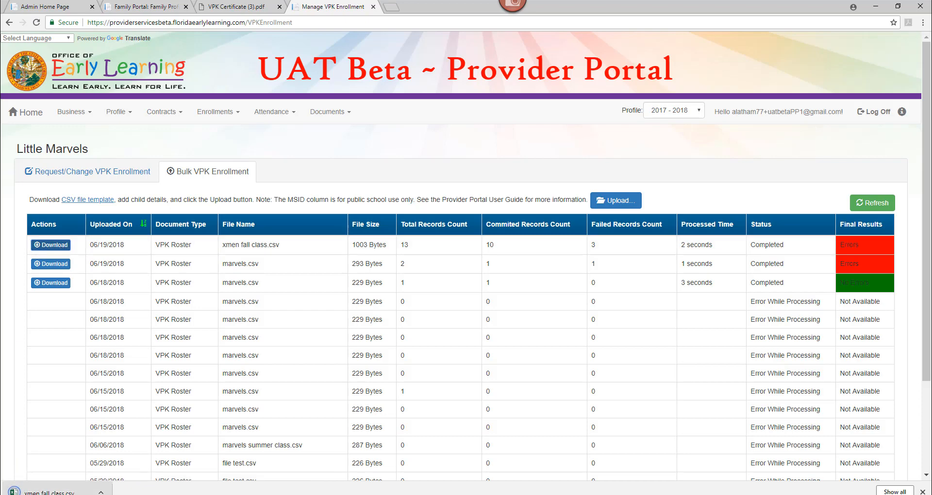
{"action": "left_click", "coordinate": [54, 492]}
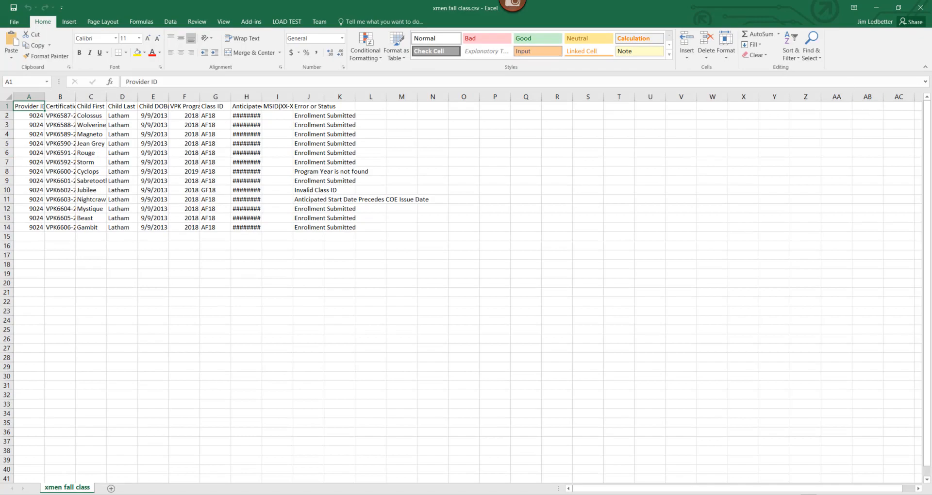
{"action": "scroll", "coordinate": [461, 291], "scroll_direction": "up", "scroll_amount": 7}
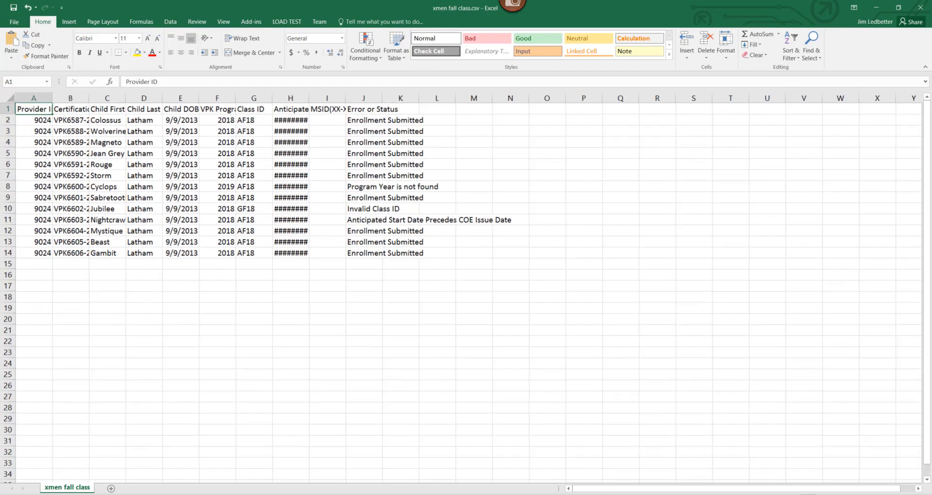
{"action": "scroll", "coordinate": [461, 292], "scroll_direction": "up", "scroll_amount": 1}
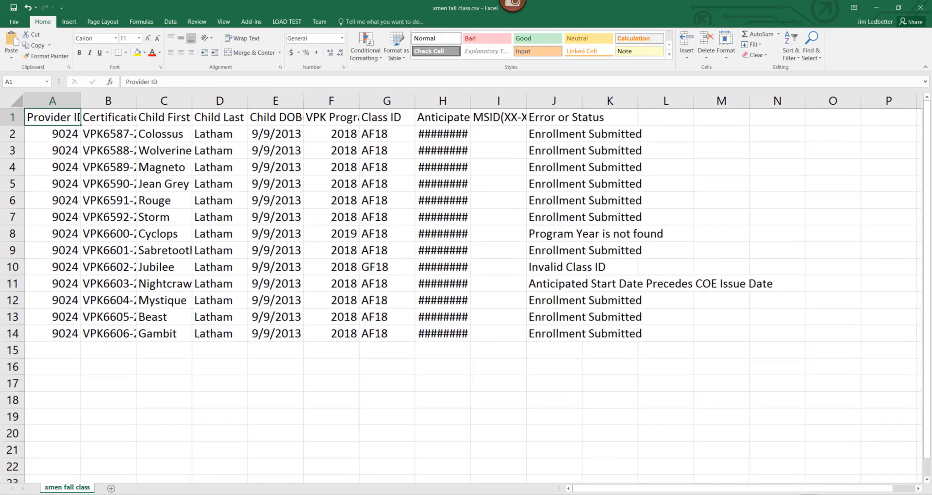
Step: Select the whole results sheet and autofit all column widths
{"action": "left_click", "coordinate": [11, 98]}
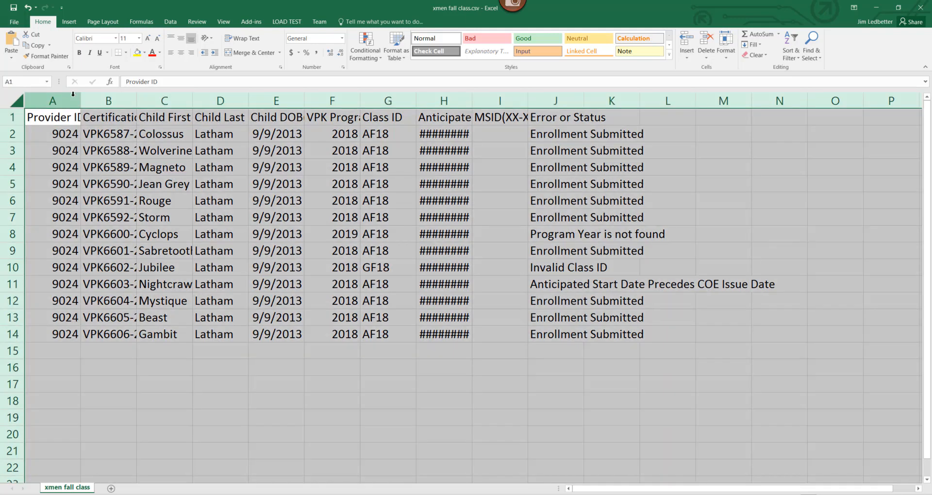
{"action": "double_click", "coordinate": [81, 100]}
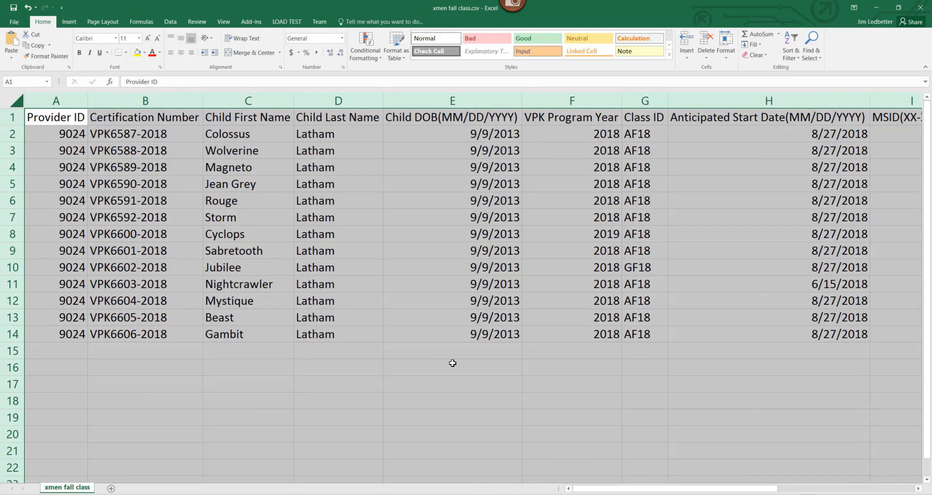
Step: Compare the Error or Status messages with the program year, class ID and start date entries of the flagged rows
{"action": "scroll", "coordinate": [637, 490], "scroll_direction": "down", "scroll_amount": 4}
{"action": "left_click", "coordinate": [782, 127]}
{"action": "left_click_drag", "start_coordinate": [782, 127], "coordinate": [784, 194]}
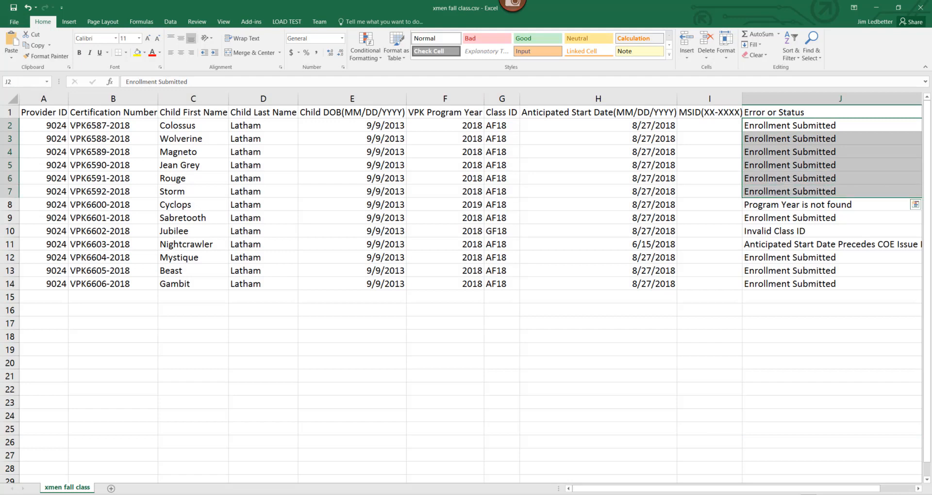
{"action": "left_click", "coordinate": [778, 206]}
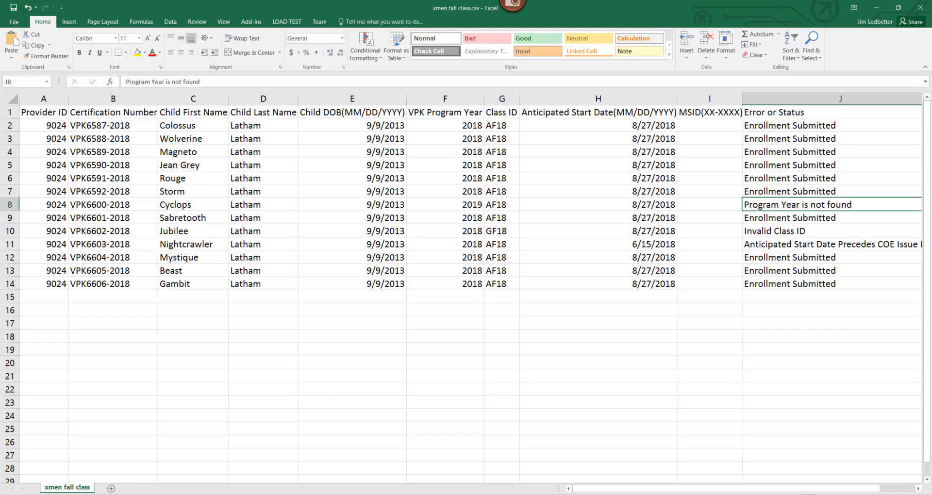
{"action": "left_click", "coordinate": [465, 204]}
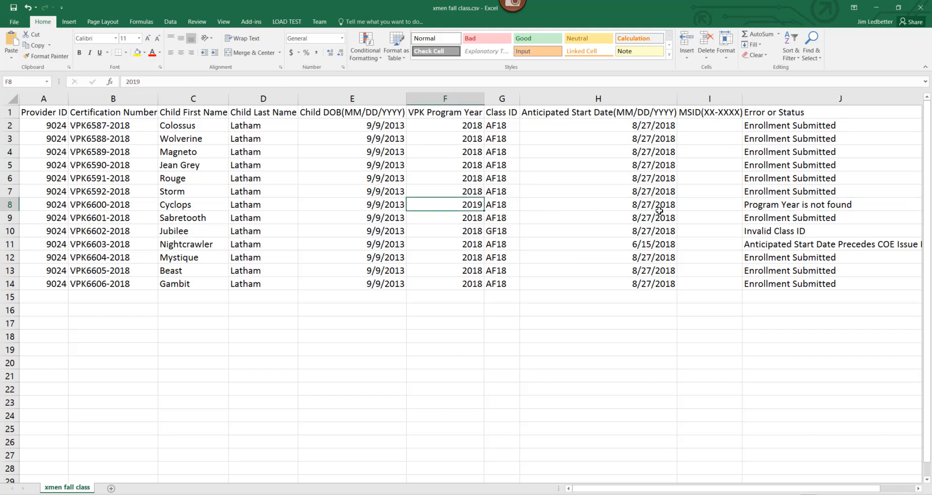
{"action": "left_click", "coordinate": [765, 205]}
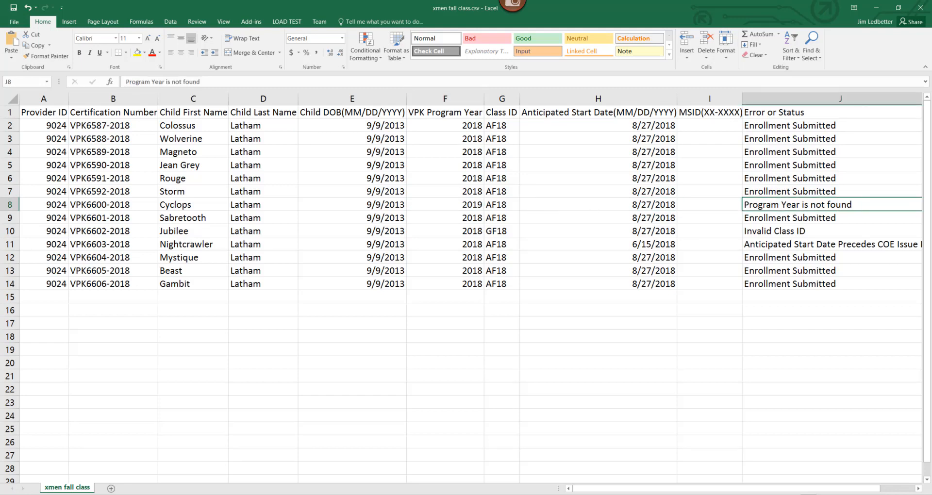
{"action": "left_click", "coordinate": [763, 231]}
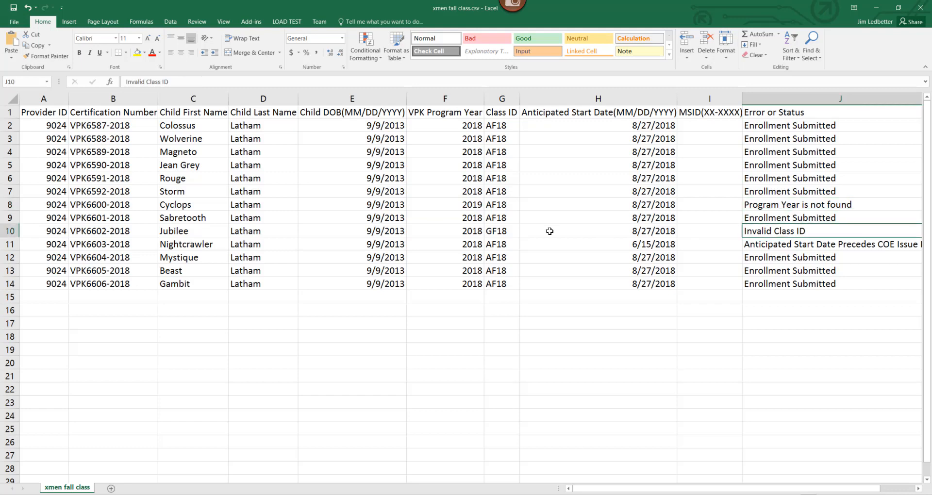
{"action": "left_click", "coordinate": [511, 231]}
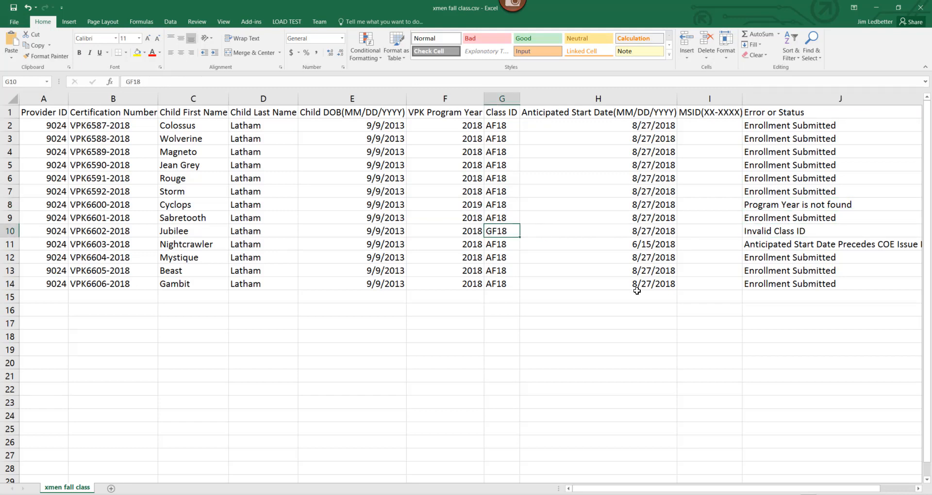
{"action": "left_click", "coordinate": [796, 233]}
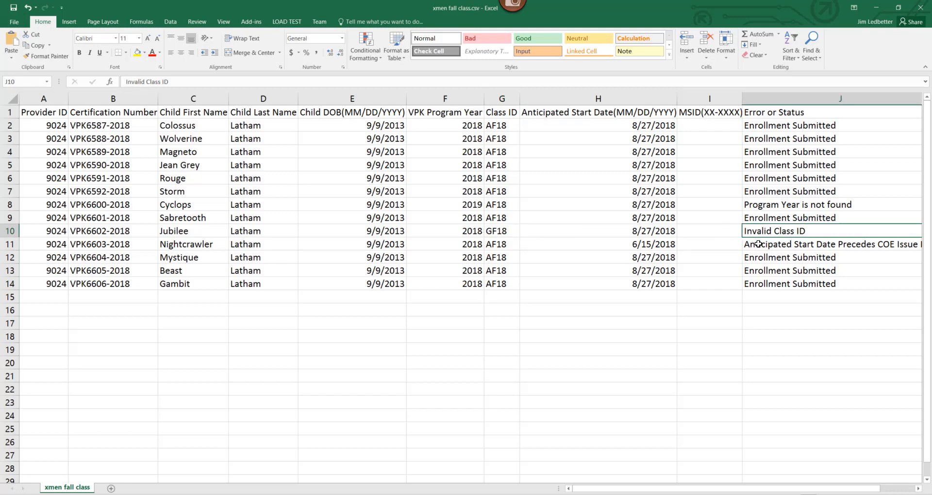
{"action": "left_click", "coordinate": [600, 245]}
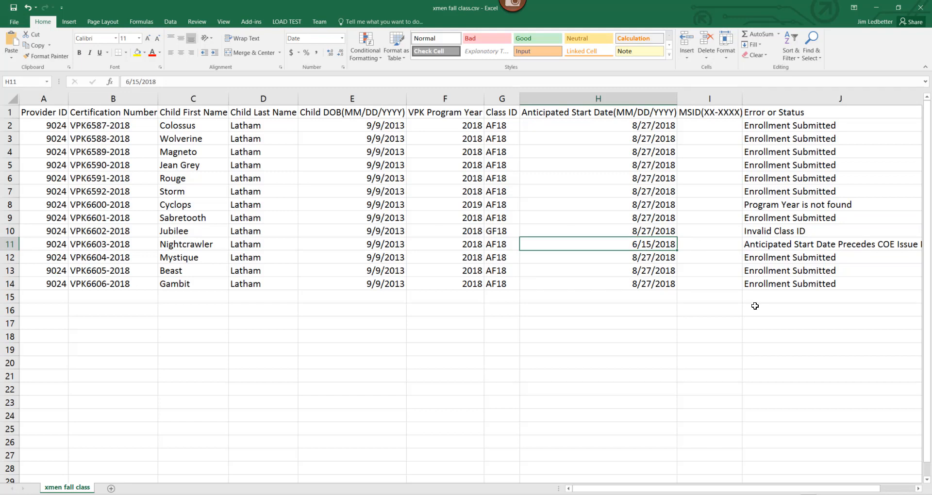
{"action": "left_click", "coordinate": [751, 246]}
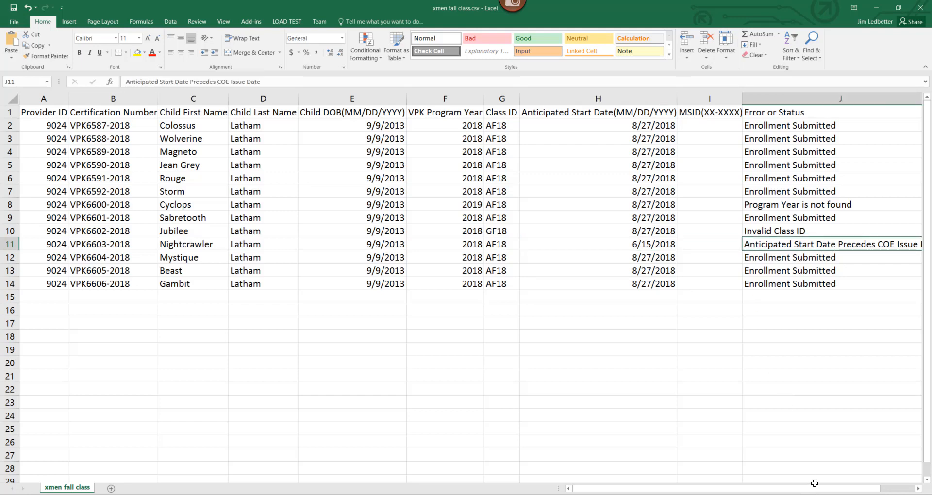
{"action": "left_click_drag", "start_coordinate": [810, 488], "coordinate": [844, 488]}
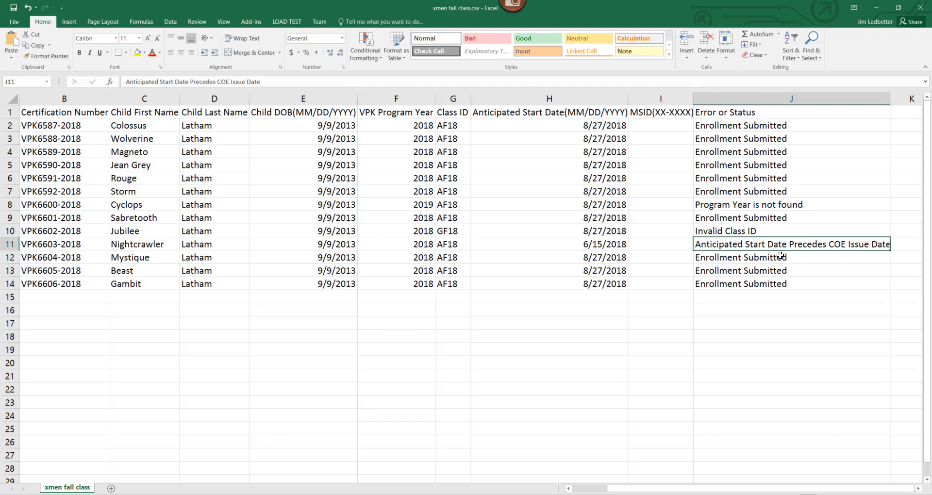
{"action": "left_click_drag", "start_coordinate": [779, 257], "coordinate": [773, 295]}
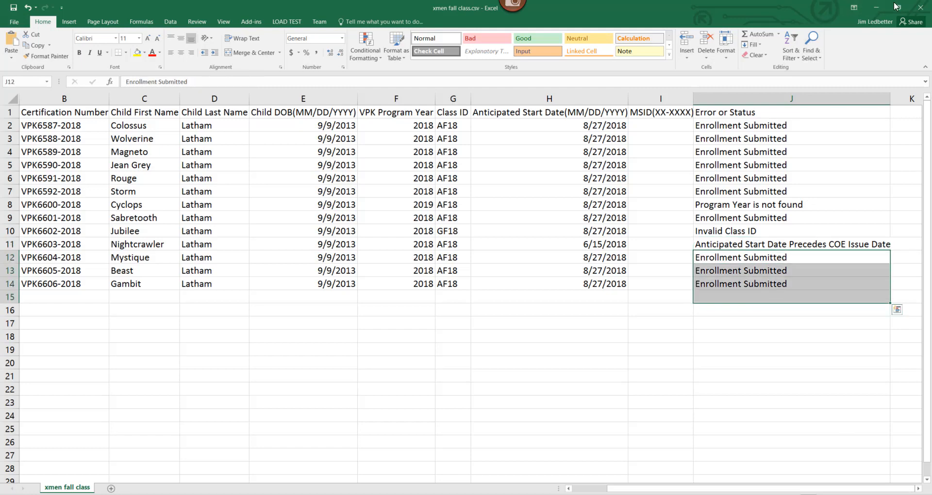
Step: Switch to the Provider Portal and download and open the results file for the earlier marvels.csv upload
{"action": "left_click", "coordinate": [876, 7]}
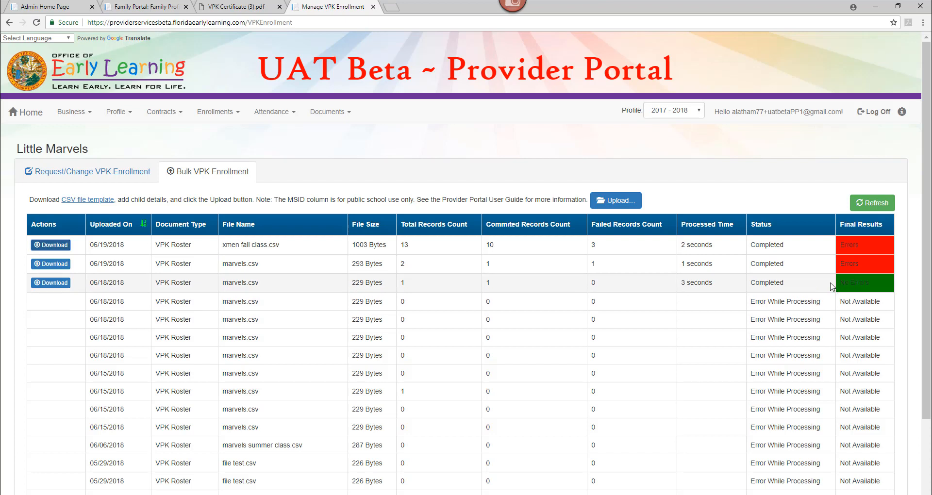
{"action": "left_click", "coordinate": [48, 284]}
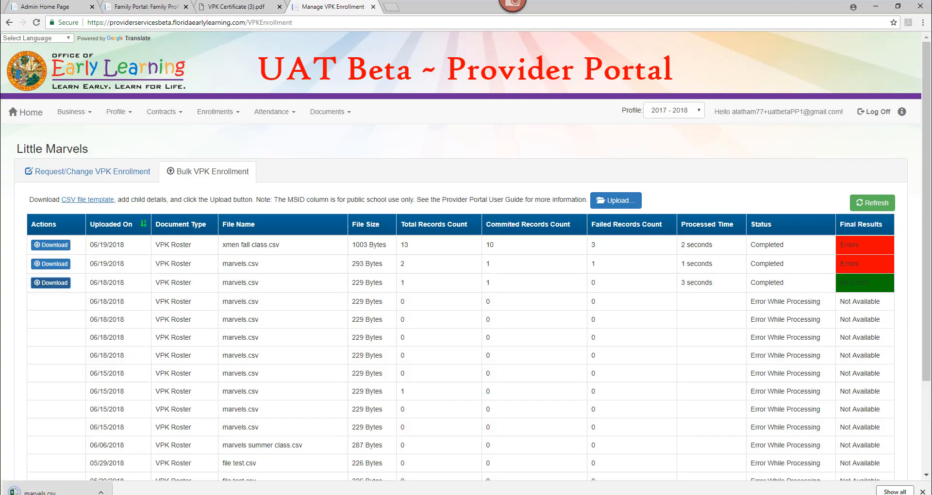
{"action": "left_click", "coordinate": [39, 490]}
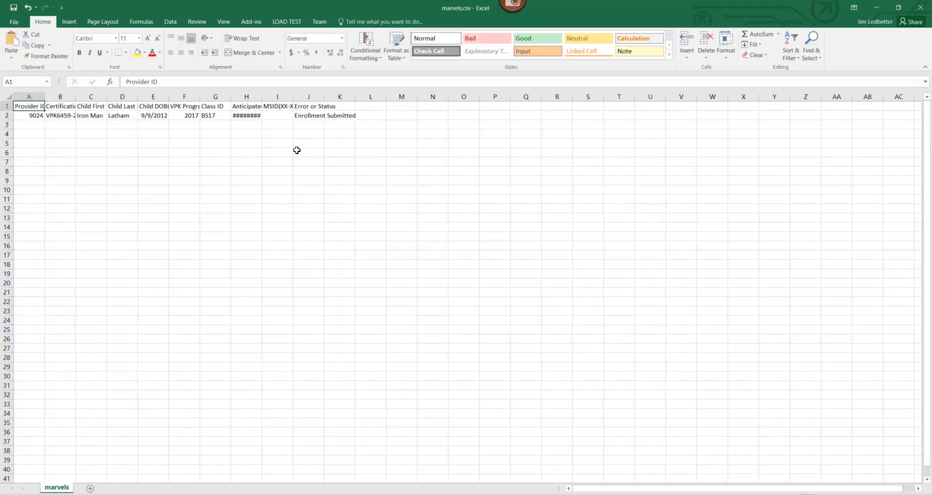
Step: Review the single enrollment row and its status in marvels.csv
{"action": "left_click", "coordinate": [94, 117]}
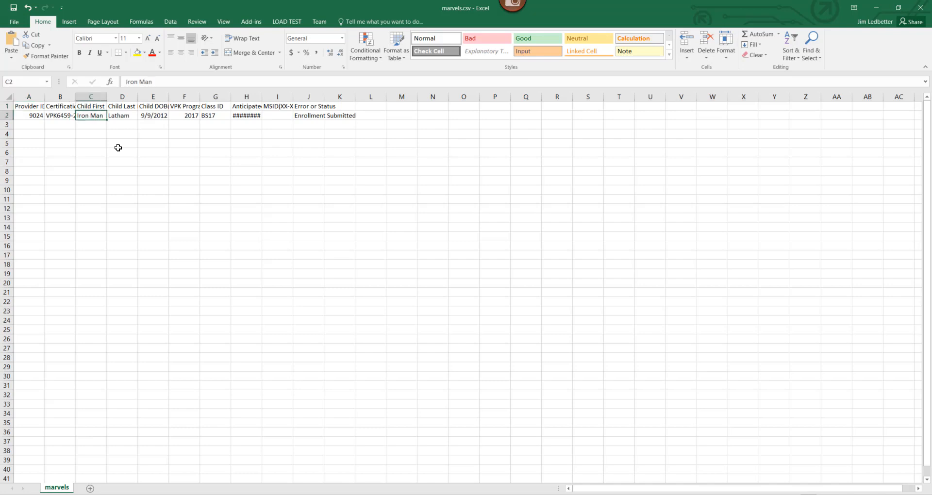
{"action": "left_click", "coordinate": [300, 115]}
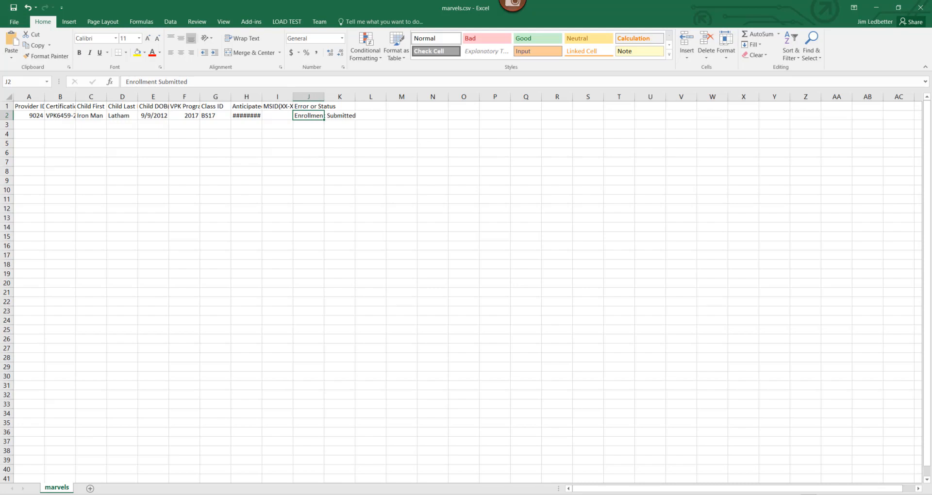
{"action": "scroll", "coordinate": [461, 287], "scroll_direction": "up", "scroll_amount": 7}
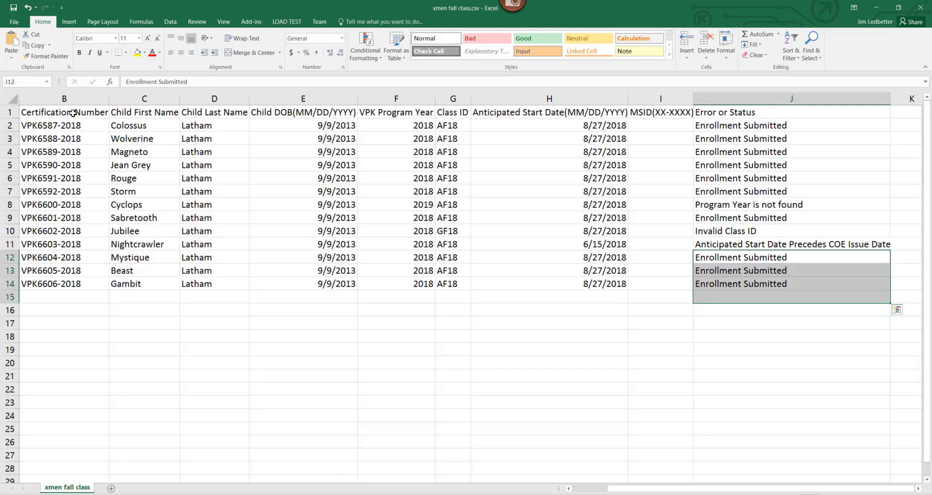
Step: Review row 2 of xmen fall class.csv from Provider ID through the MSID and status columns
{"action": "left_click", "coordinate": [73, 112]}
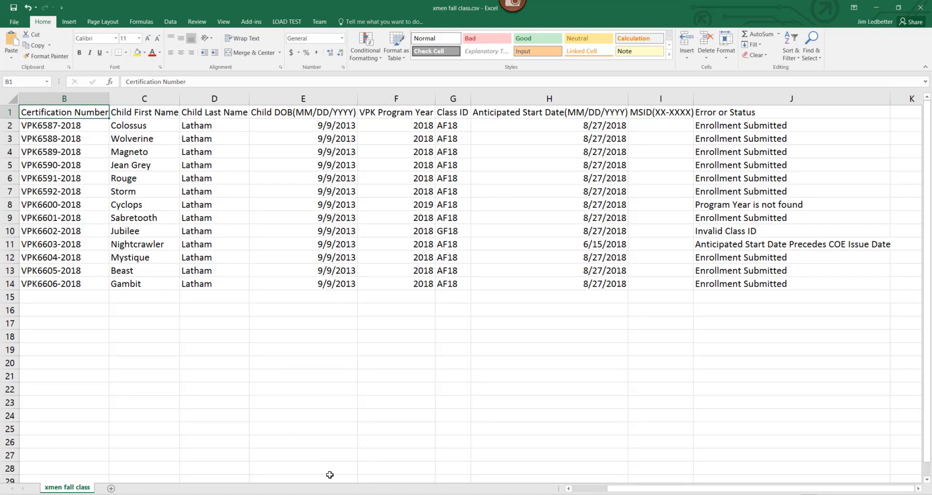
{"action": "left_click_drag", "start_coordinate": [721, 488], "coordinate": [622, 485]}
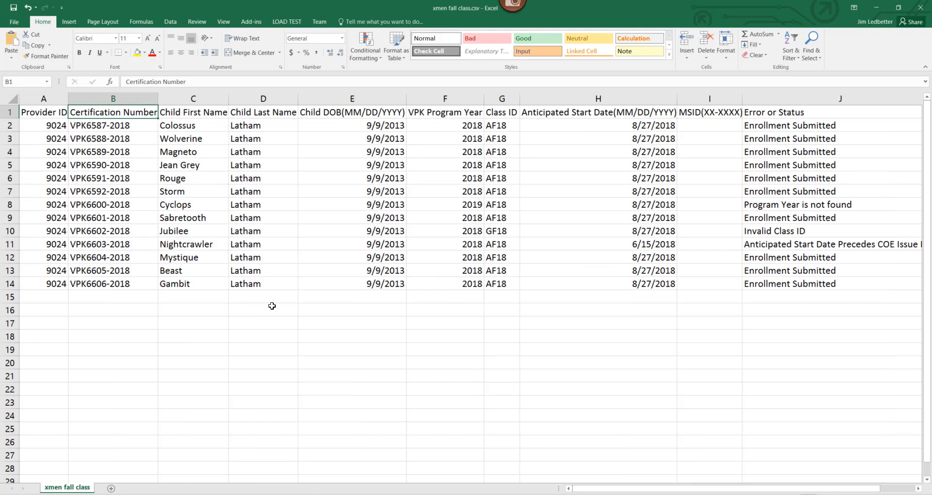
{"action": "left_click", "coordinate": [29, 125]}
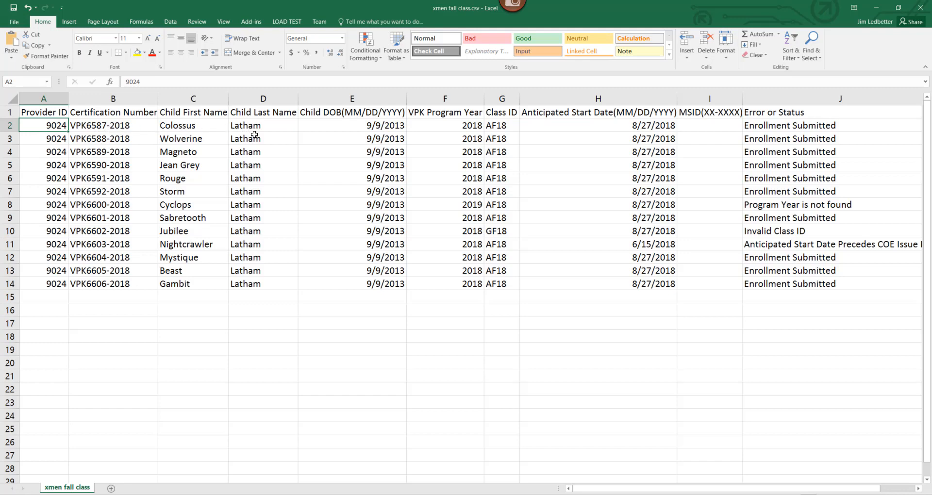
{"action": "left_click", "coordinate": [444, 126]}
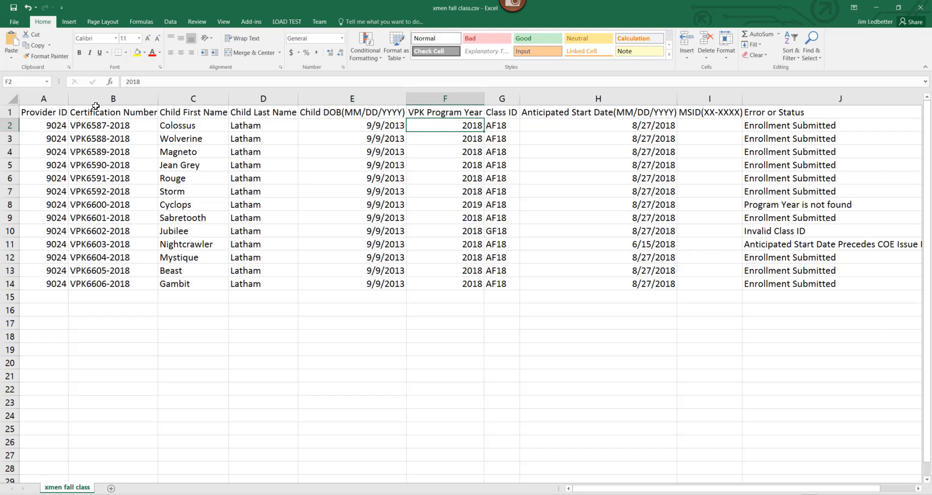
{"action": "left_click", "coordinate": [115, 125]}
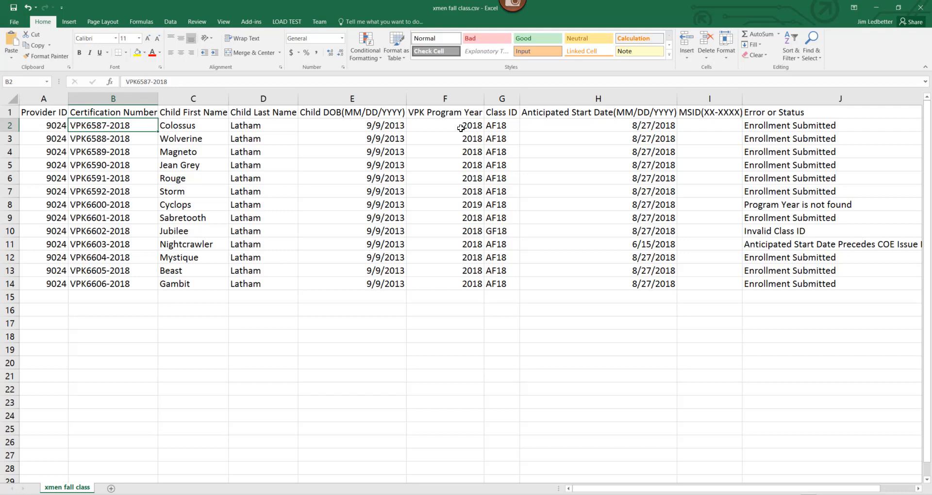
{"action": "left_click", "coordinate": [511, 125]}
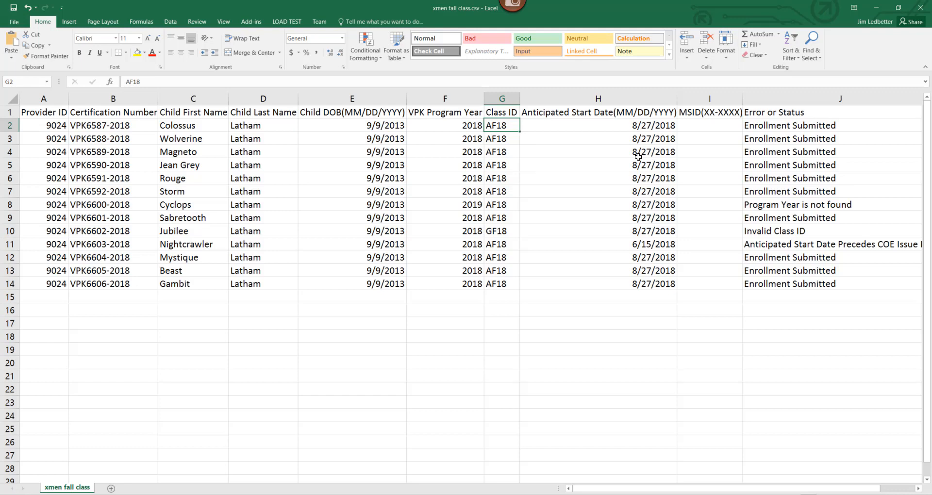
{"action": "left_click", "coordinate": [560, 127]}
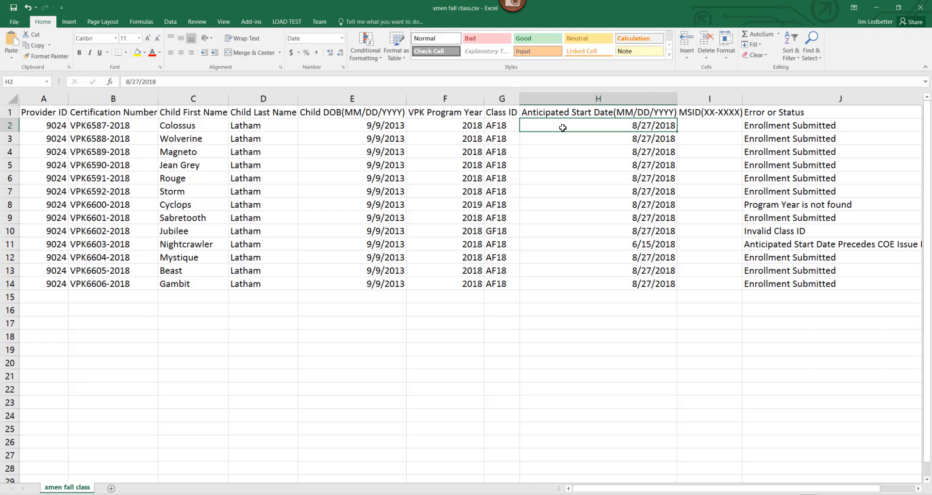
{"action": "left_click", "coordinate": [705, 122]}
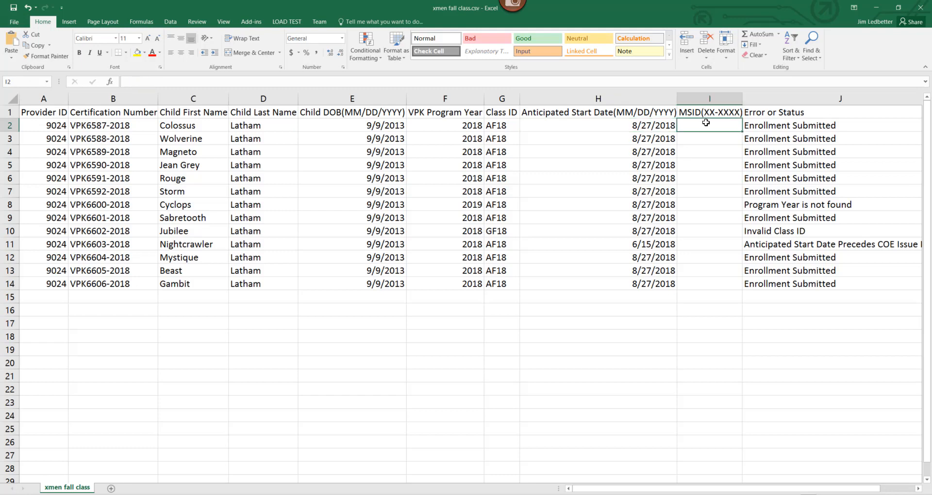
{"action": "left_click", "coordinate": [765, 133]}
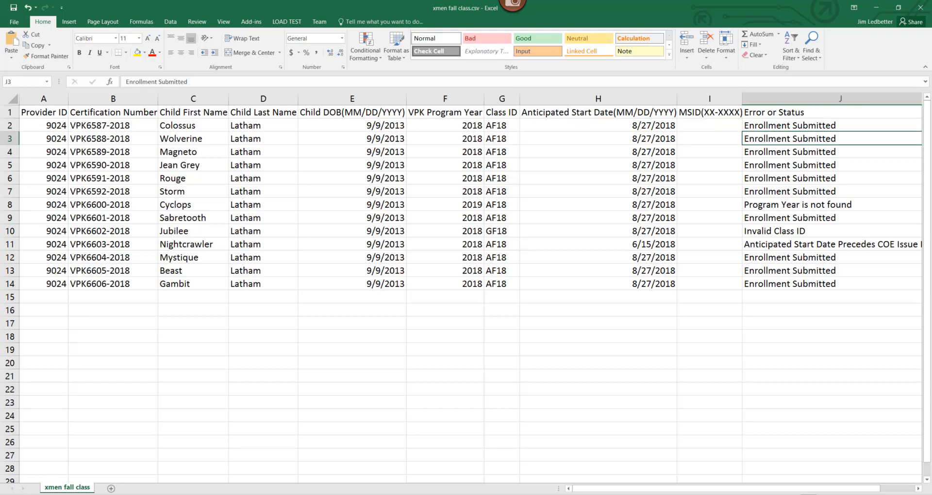
{"action": "left_click", "coordinate": [920, 7]}
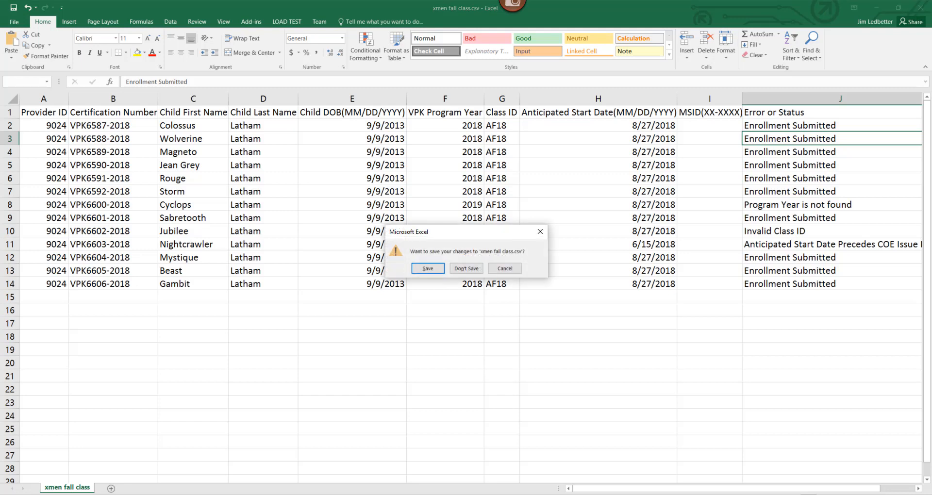
{"action": "left_click", "coordinate": [538, 232]}
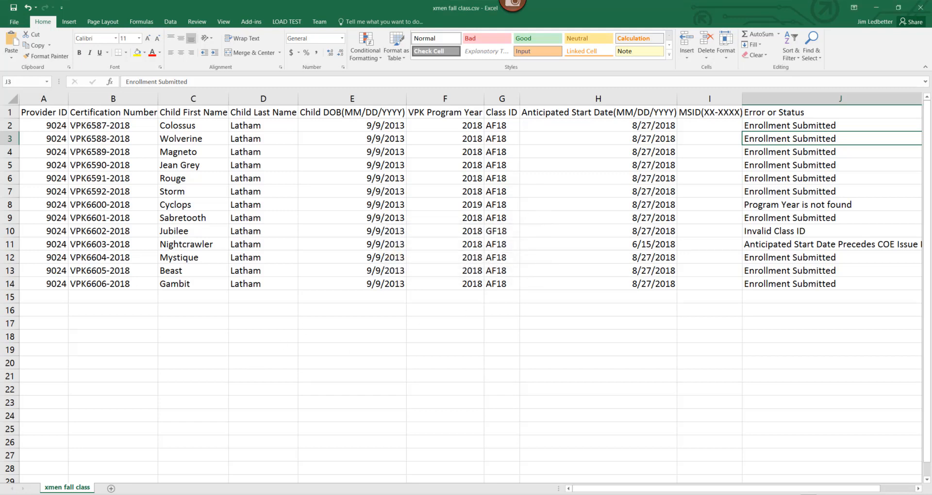
{"action": "left_click", "coordinate": [881, 10]}
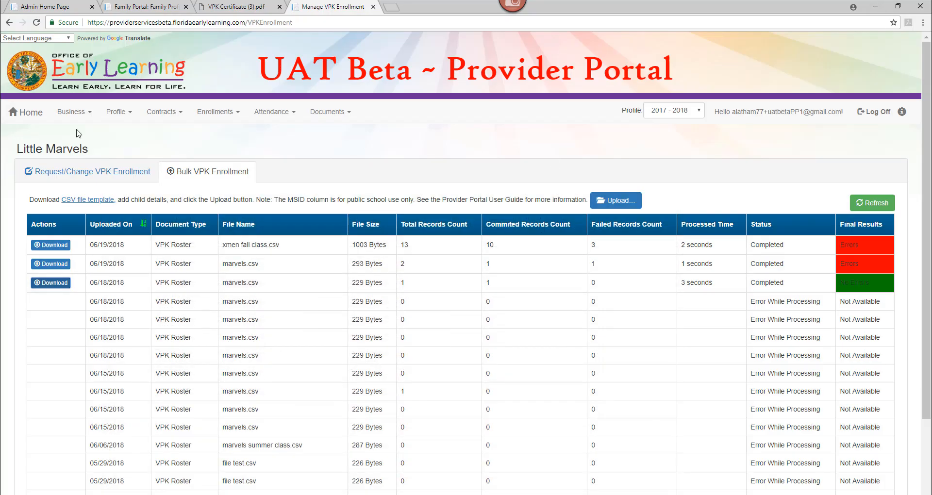
Step: In Request/Change VPK Enrollment, reload and show the School-year (540 hours) session's AF18 - X-Men class roster
{"action": "left_click", "coordinate": [76, 172]}
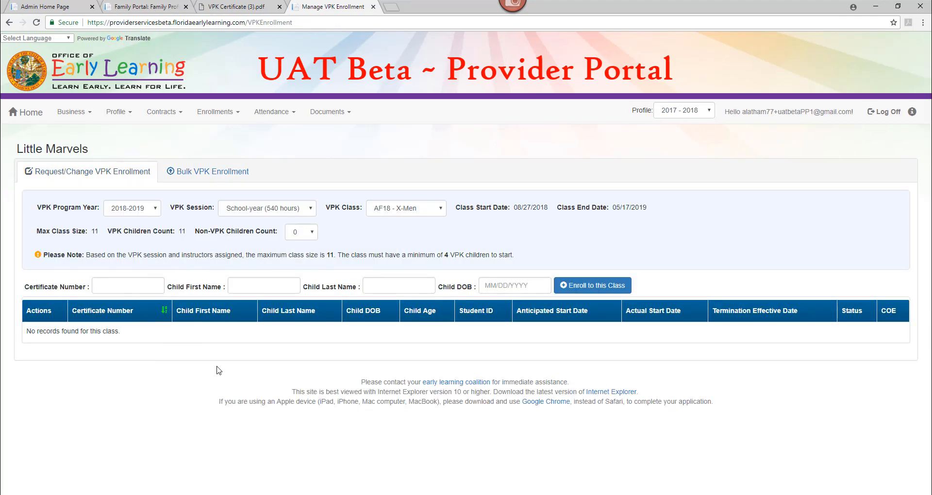
{"action": "left_click", "coordinate": [36, 22]}
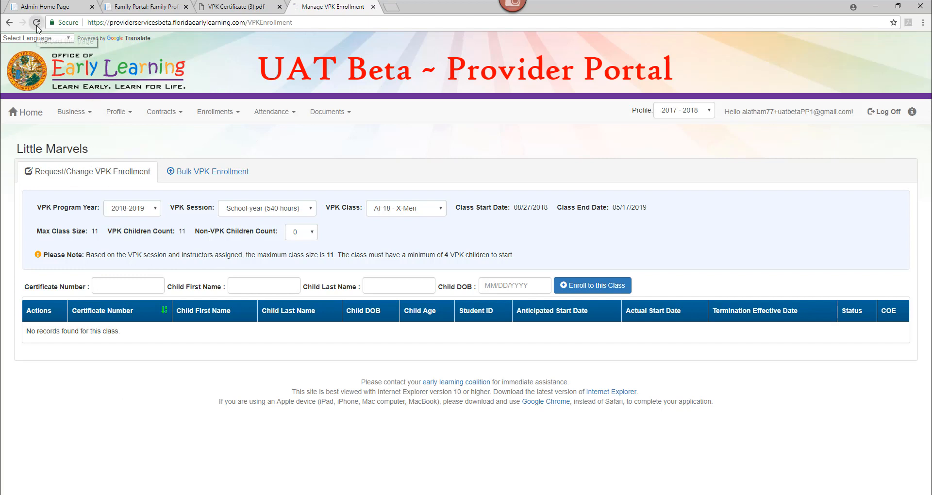
{"action": "left_click", "coordinate": [231, 211]}
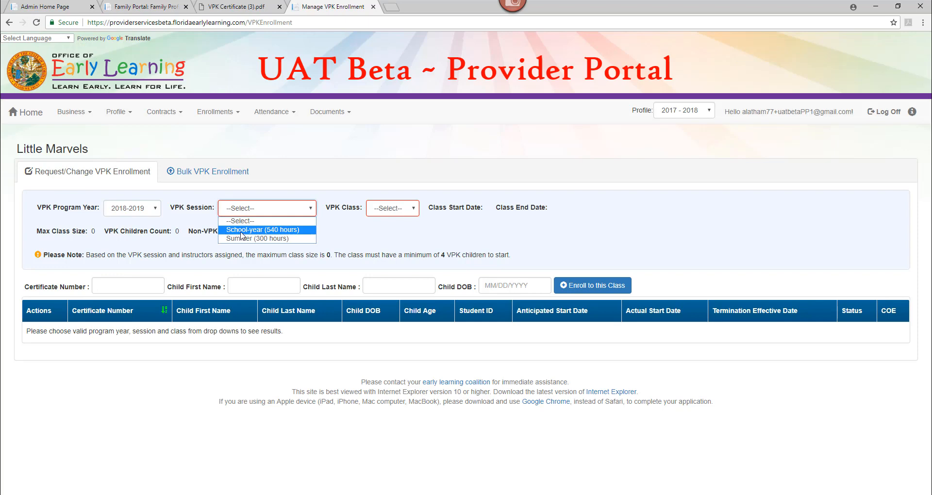
{"action": "left_click", "coordinate": [241, 232]}
{"action": "left_click", "coordinate": [424, 209]}
{"action": "left_click", "coordinate": [414, 231]}
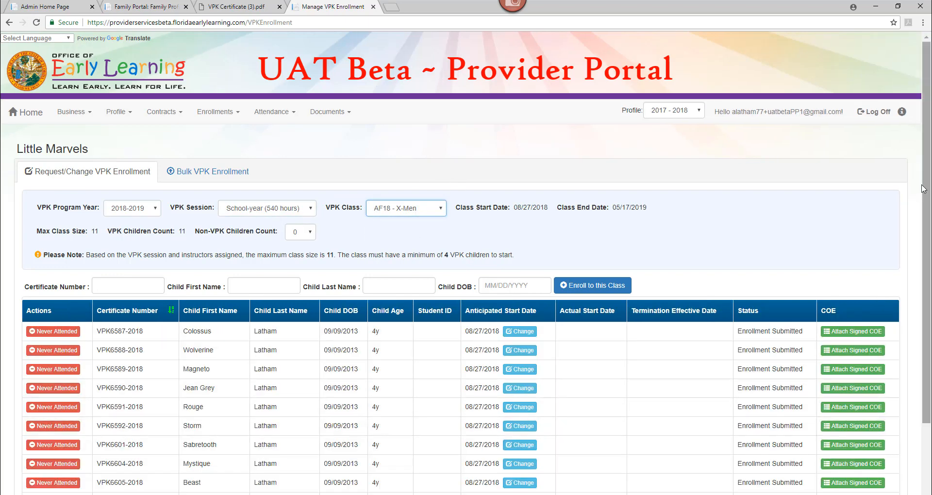
Step: Review the AF18 - X-Men roster, glance at bulk uploads, and switch the VPK Class to CF18 - X-Mansion
{"action": "left_click_drag", "start_coordinate": [925, 190], "coordinate": [925, 276]}
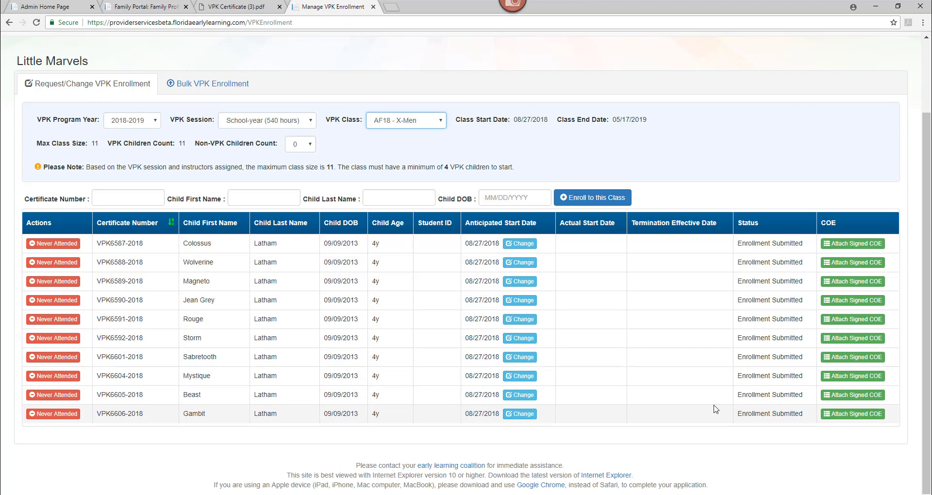
{"action": "left_click", "coordinate": [229, 84]}
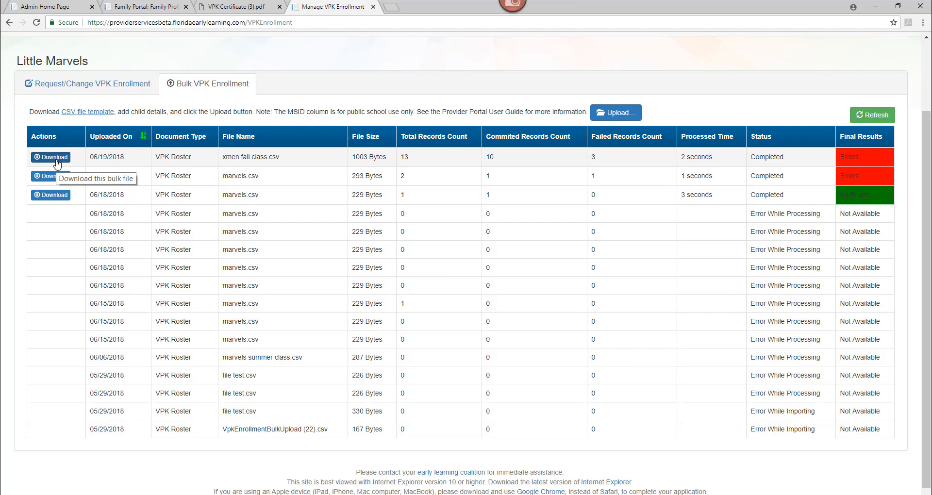
{"action": "left_click", "coordinate": [79, 84]}
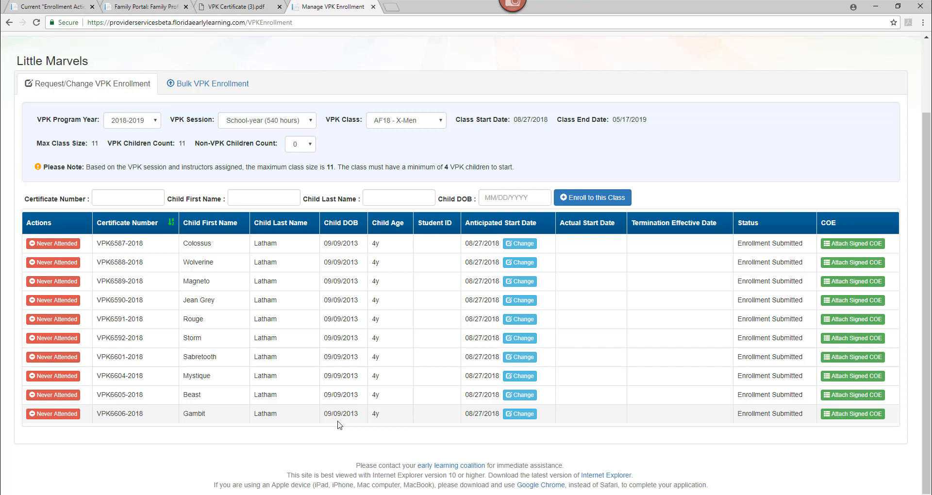
{"action": "left_click", "coordinate": [421, 126]}
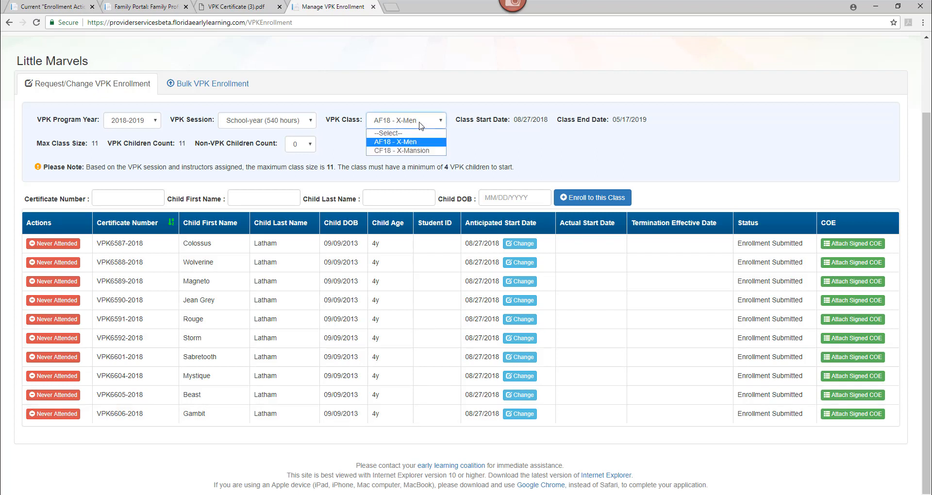
{"action": "left_click", "coordinate": [421, 150]}
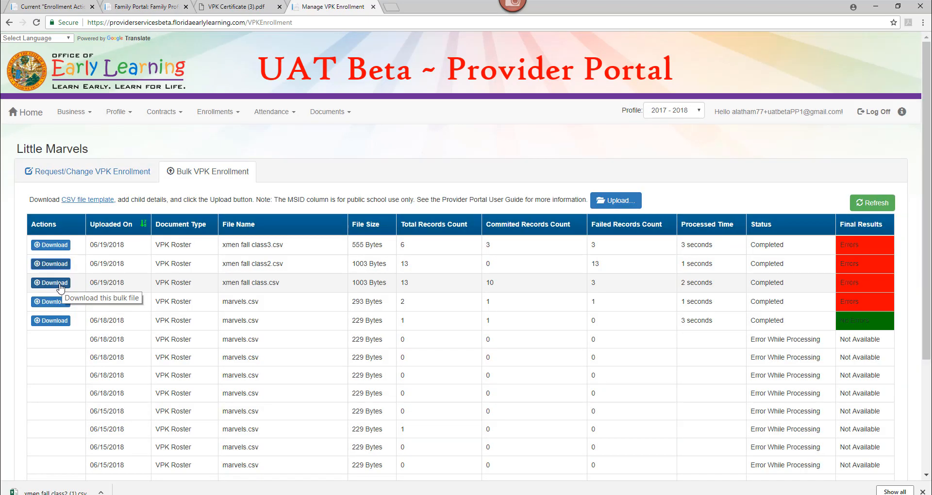
Step: Download and open the results file for xmen fall class.csv and scroll to its Error or Status column
{"action": "left_click", "coordinate": [59, 283]}
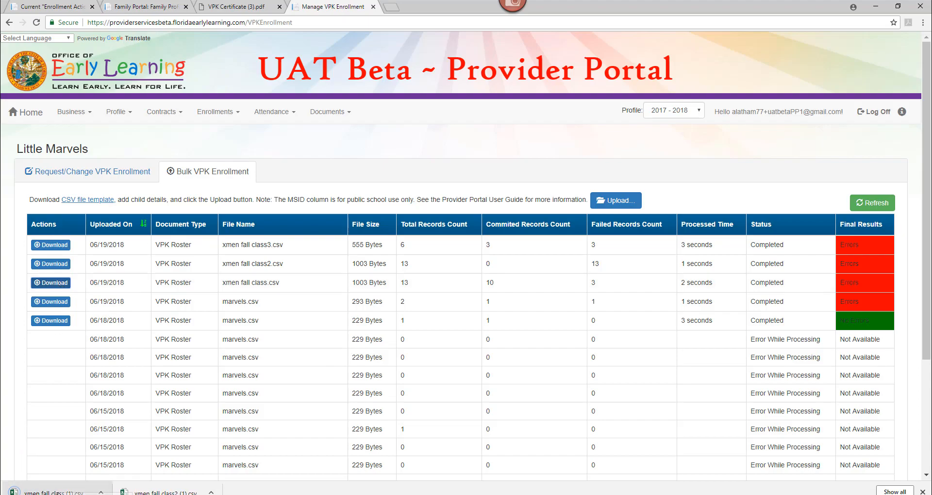
{"action": "left_click", "coordinate": [53, 492]}
{"action": "scroll", "coordinate": [691, 481], "scroll_direction": "right", "scroll_amount": 3}
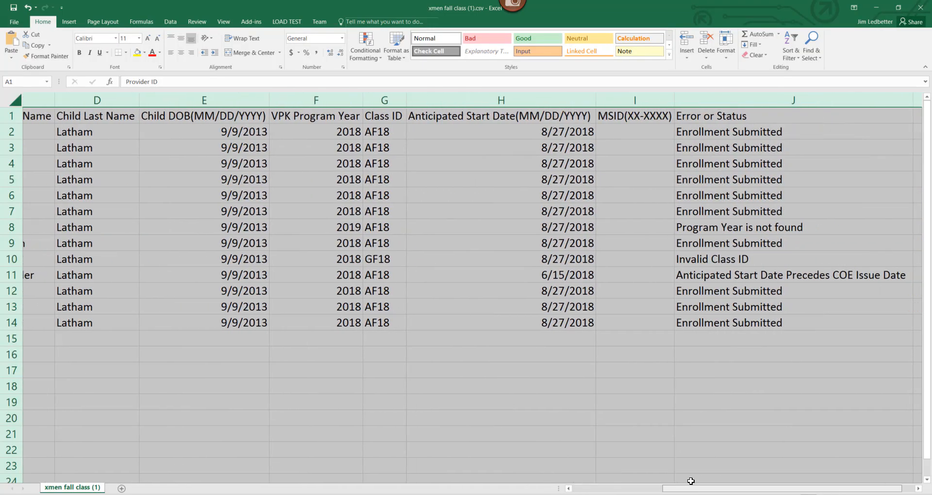
{"action": "scroll", "coordinate": [691, 481], "scroll_direction": "right", "scroll_amount": 1}
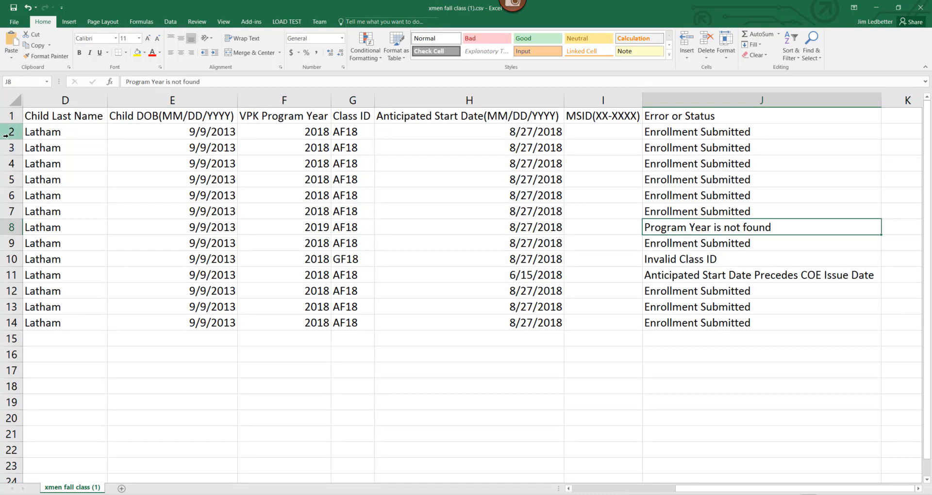
Step: Delete every row with Enrollment Submitted status, keeping only the three rows with errors
{"action": "left_click_drag", "start_coordinate": [6, 136], "coordinate": [9, 209]}
{"action": "right_click", "coordinate": [8, 179]}
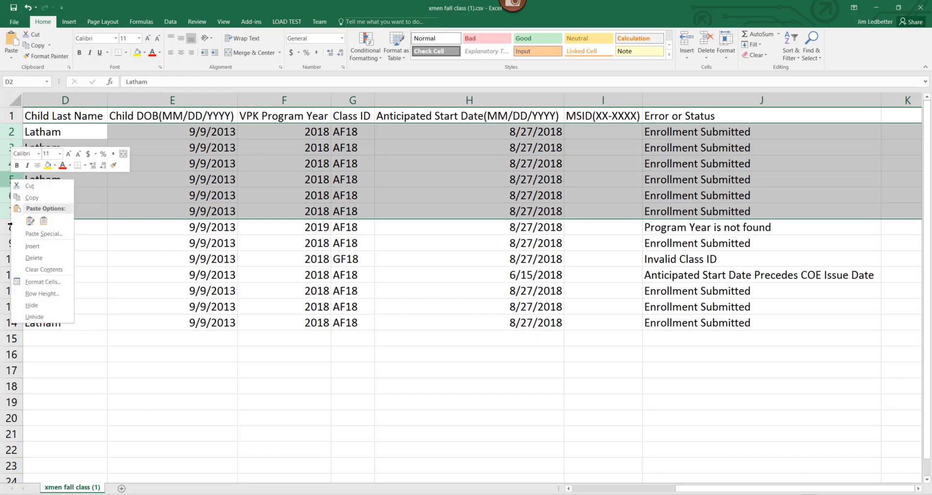
{"action": "left_click", "coordinate": [34, 258]}
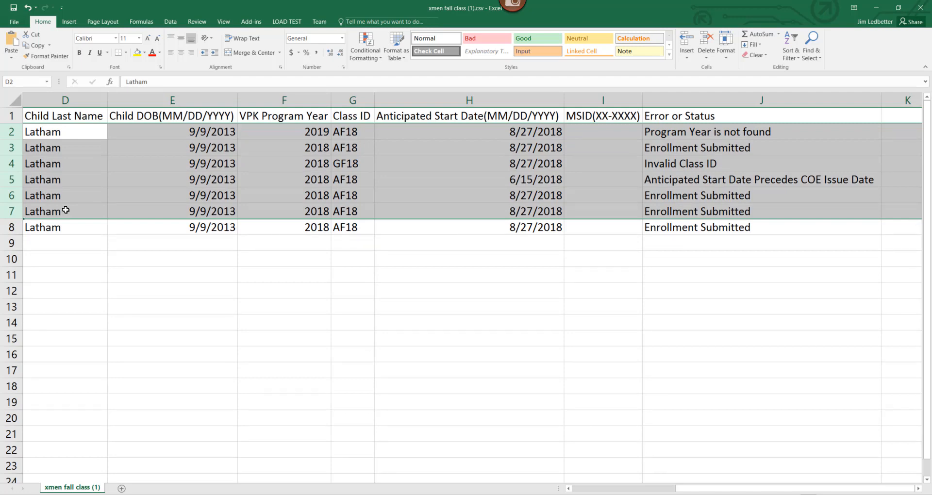
{"action": "left_click", "coordinate": [2, 146]}
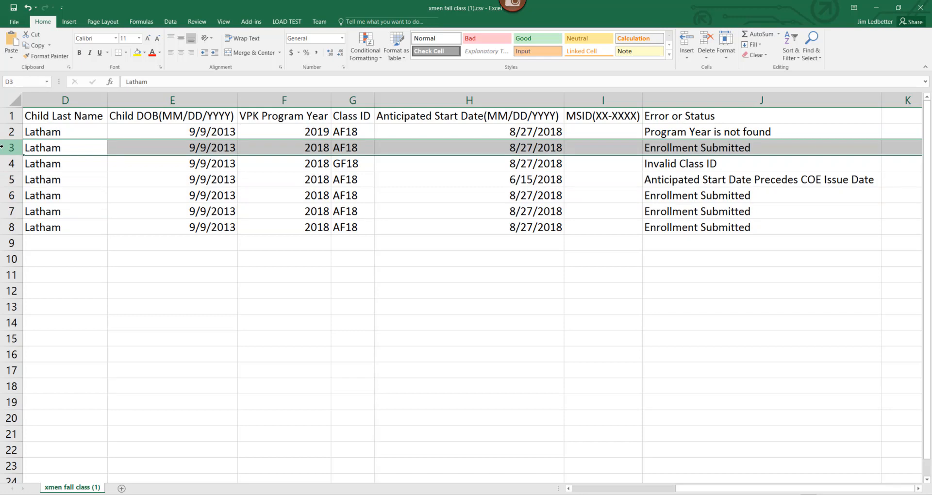
{"action": "right_click", "coordinate": [2, 146]}
{"action": "left_click", "coordinate": [31, 284]}
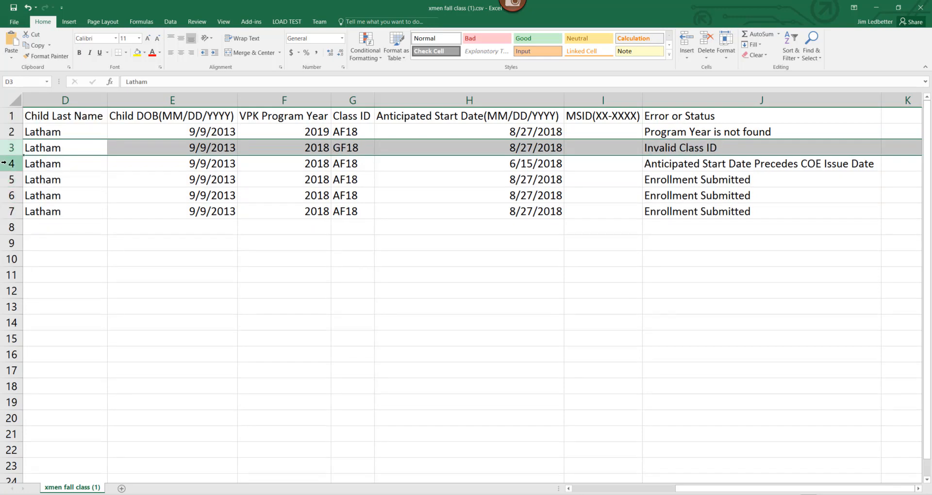
{"action": "left_click_drag", "start_coordinate": [4, 175], "coordinate": [8, 212]}
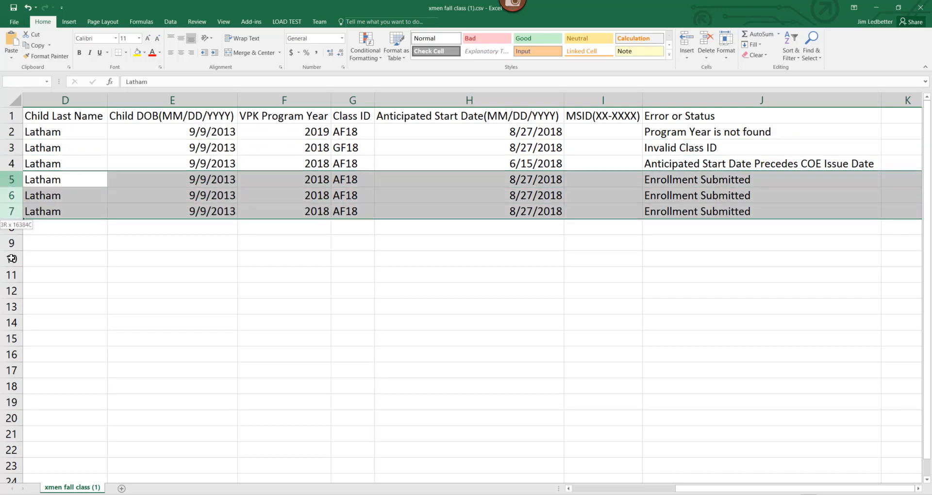
{"action": "right_click", "coordinate": [8, 202]}
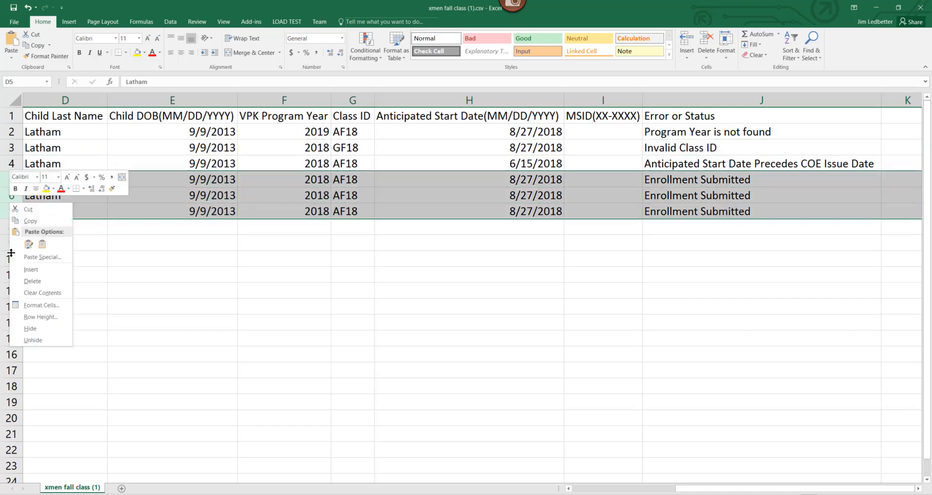
{"action": "left_click", "coordinate": [43, 279]}
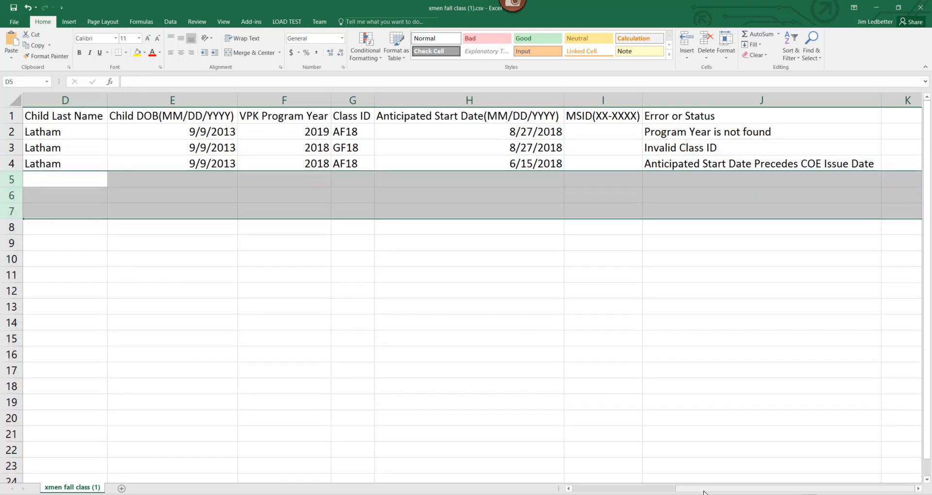
Step: Set Cyclops's VPK Program Year to 2018 and Jubilee's Class ID to AF18
{"action": "left_click_drag", "start_coordinate": [684, 489], "coordinate": [642, 487]}
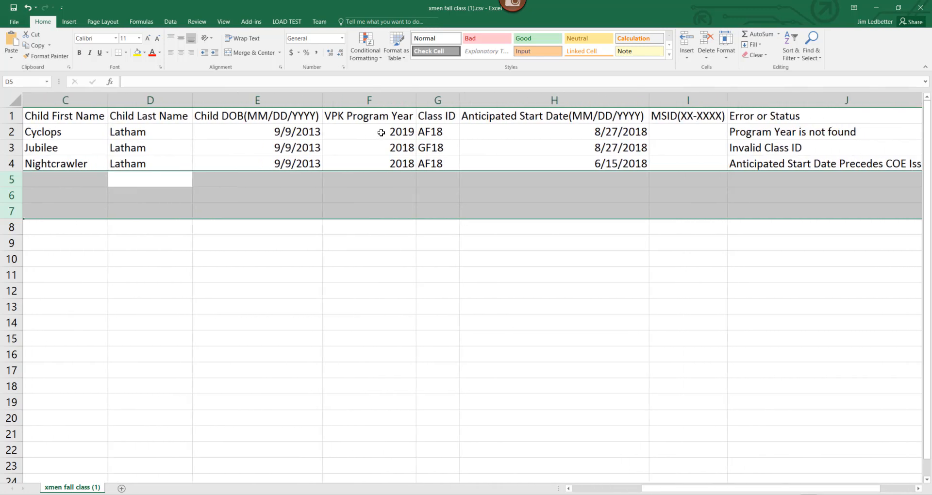
{"action": "left_click", "coordinate": [382, 133]}
{"action": "type", "text": "2018"}
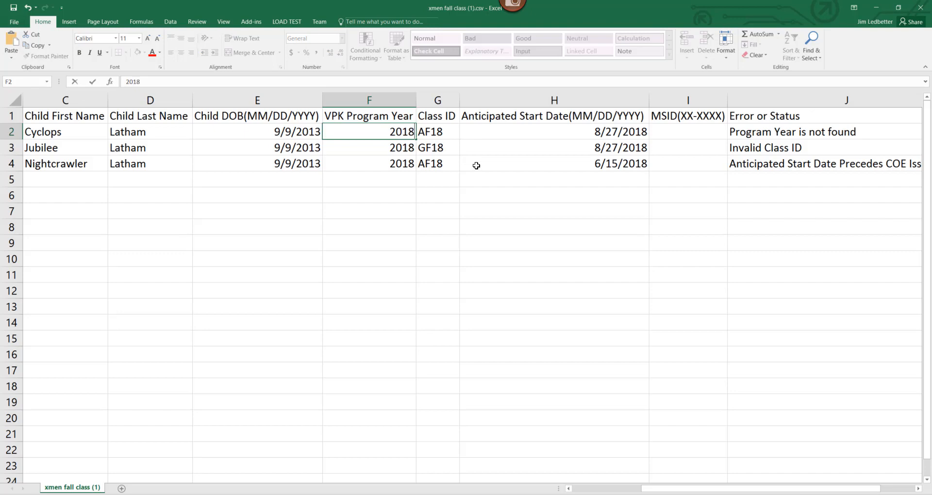
{"action": "left_click", "coordinate": [440, 151]}
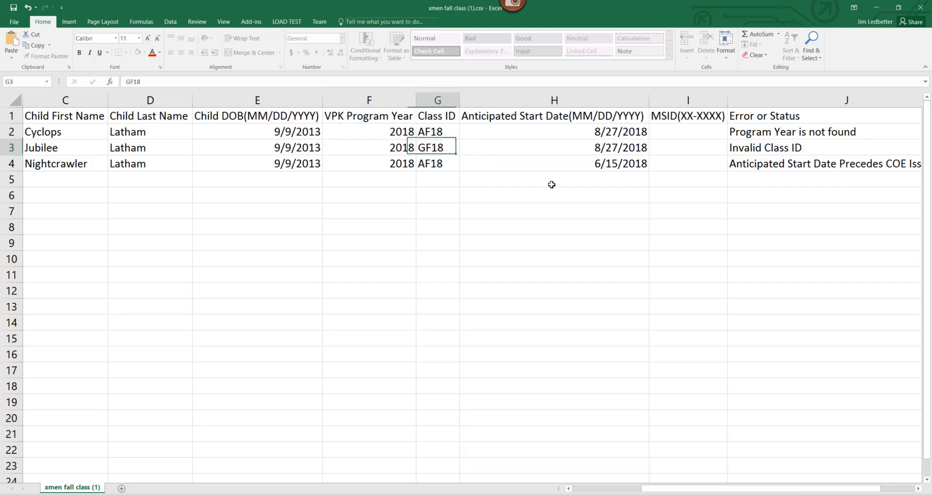
{"action": "type", "text": "AF"}
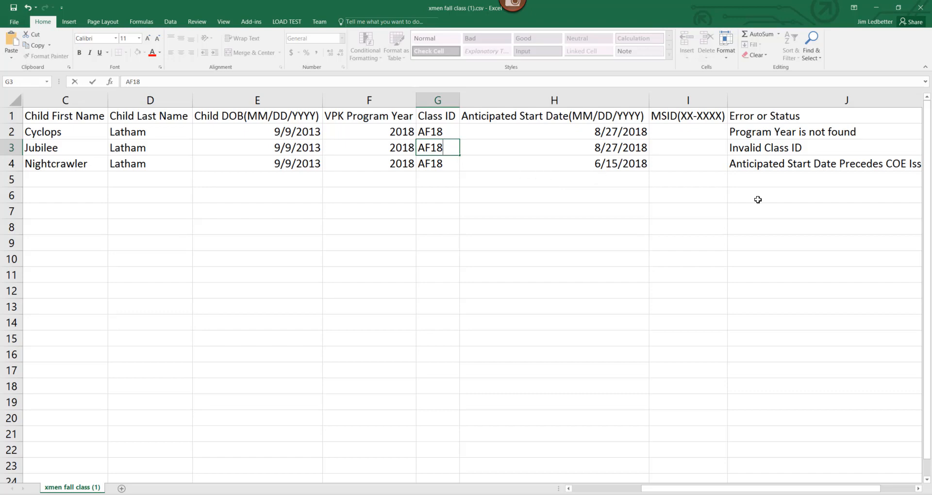
Step: Set Nightcrawler's Anticipated Start Date to 8/27/2018
{"action": "left_click", "coordinate": [606, 161]}
{"action": "type", "text": "8/"}
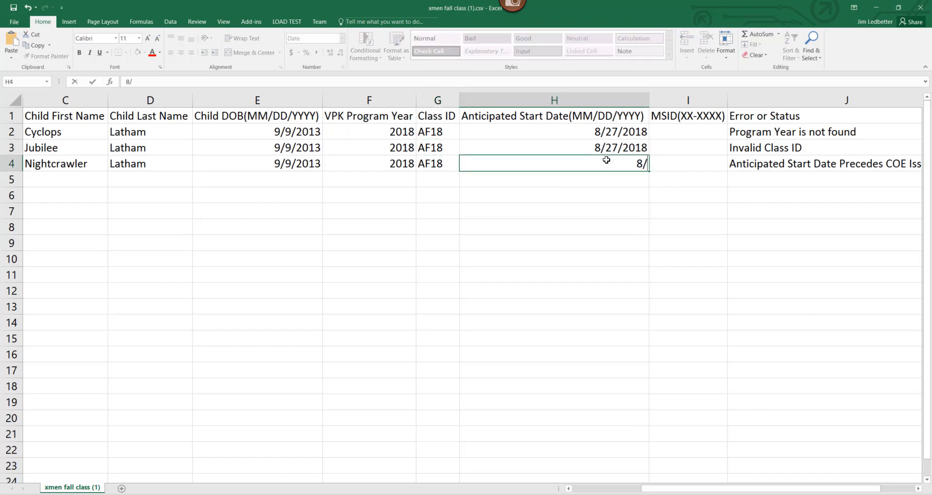
{"action": "type", "text": "27/2018"}
Step: Delete the Error or Status column from the sheet
{"action": "left_click", "coordinate": [747, 100]}
{"action": "right_click", "coordinate": [749, 100]}
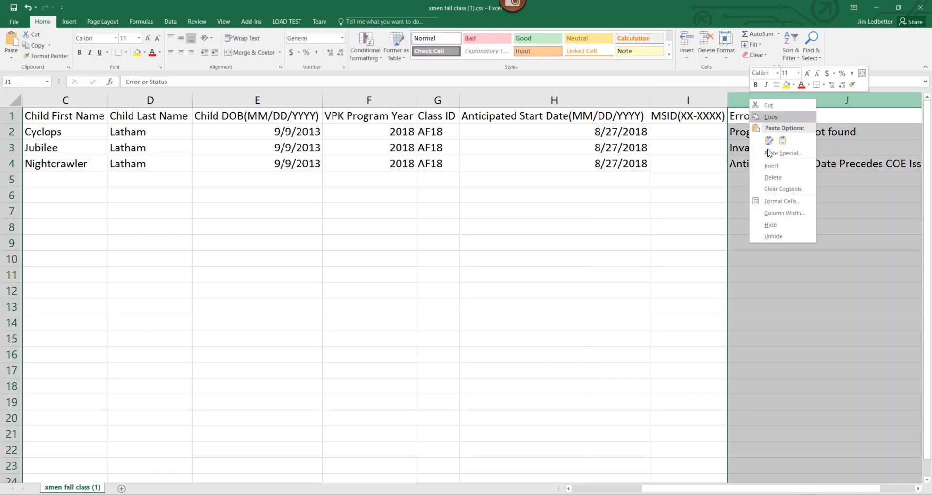
{"action": "left_click", "coordinate": [772, 177]}
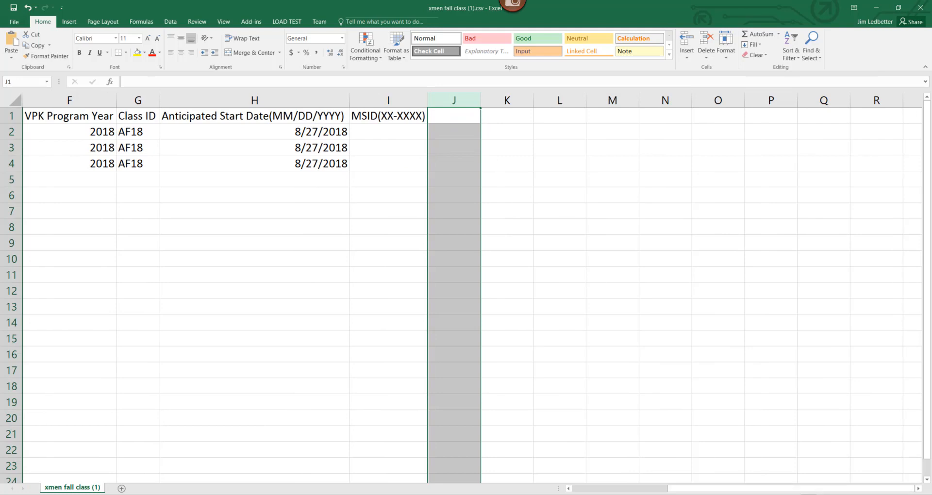
Step: Change the Class ID for Jubilee and Nightcrawler to CF18
{"action": "left_click_drag", "start_coordinate": [705, 490], "coordinate": [603, 493]}
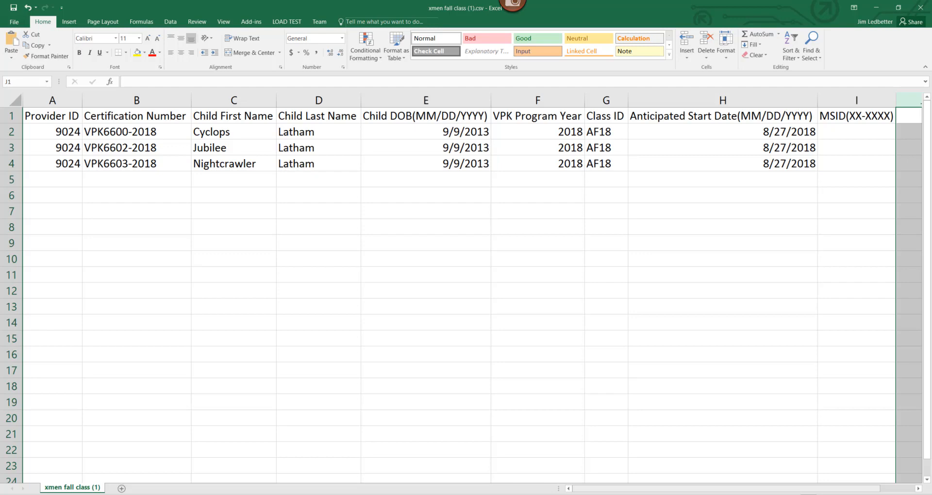
{"action": "left_click", "coordinate": [598, 150]}
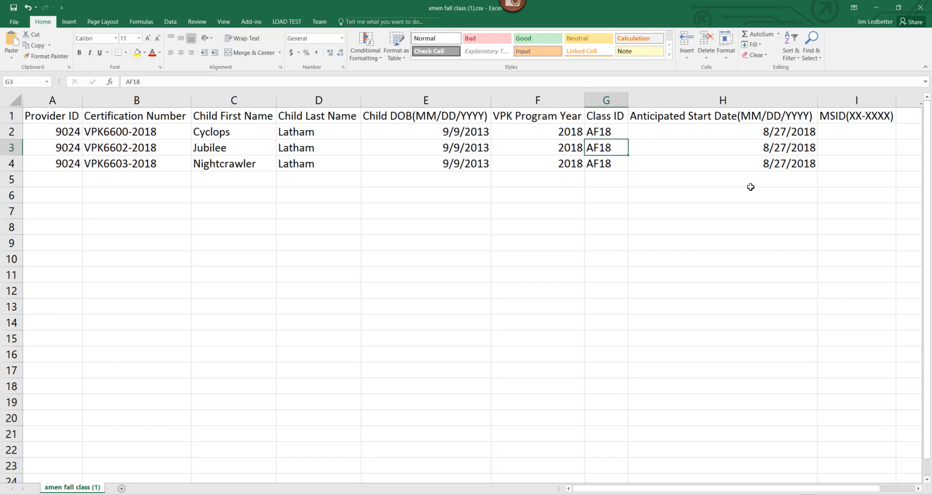
{"action": "type", "text": "CF"}
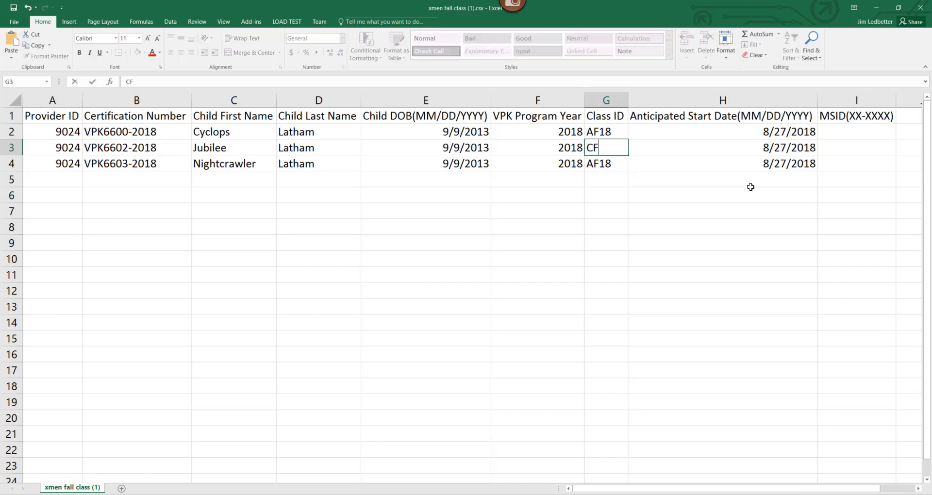
{"action": "type", "text": "2"}
{"action": "key", "text": "BackSpace"}
{"action": "type", "text": "18"}
{"action": "key", "text": "Return"}
{"action": "type", "text": "CF"}
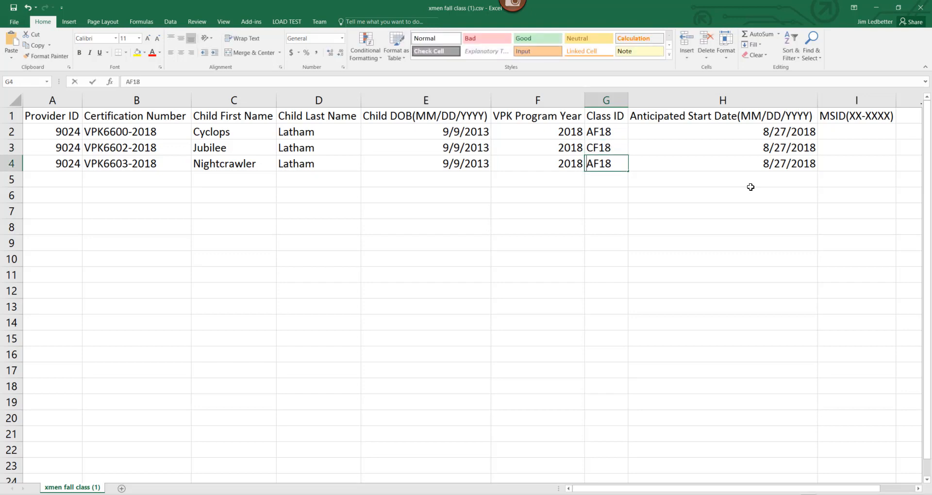
{"action": "type", "text": "18"}
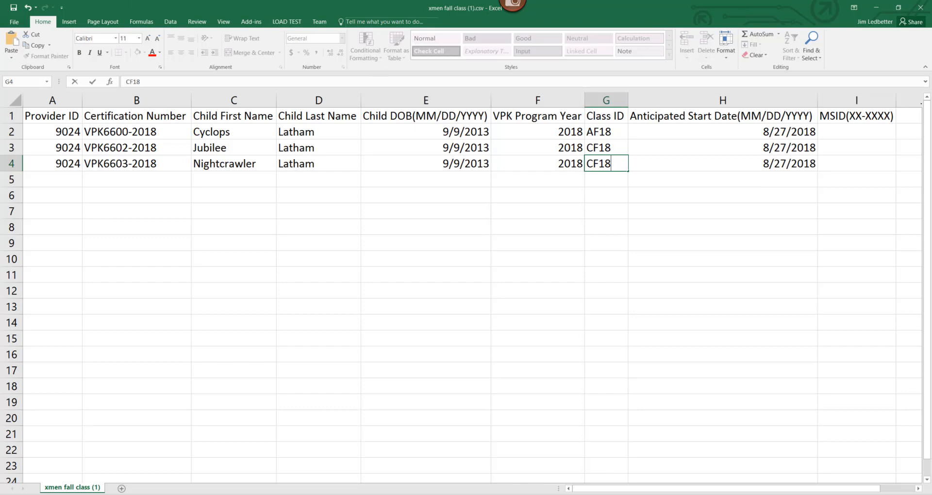
Step: Save the edited sheet to the Desktop as xmen fall class4.csv, keeping the CSV (Comma delimited) format
{"action": "left_click", "coordinate": [11, 25]}
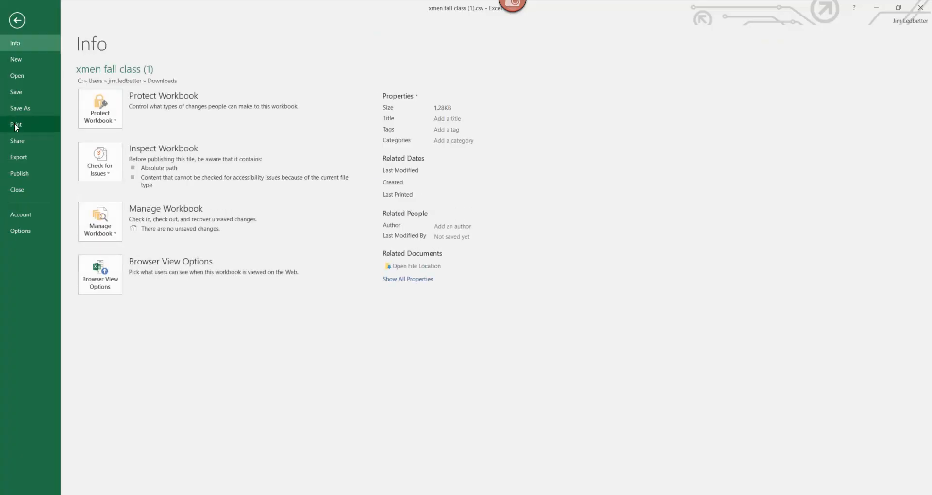
{"action": "left_click", "coordinate": [25, 109]}
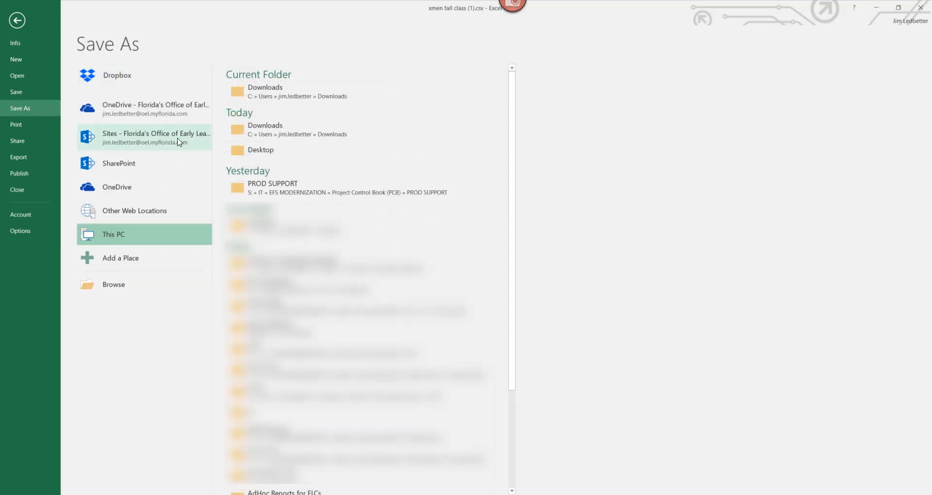
{"action": "left_click", "coordinate": [261, 151]}
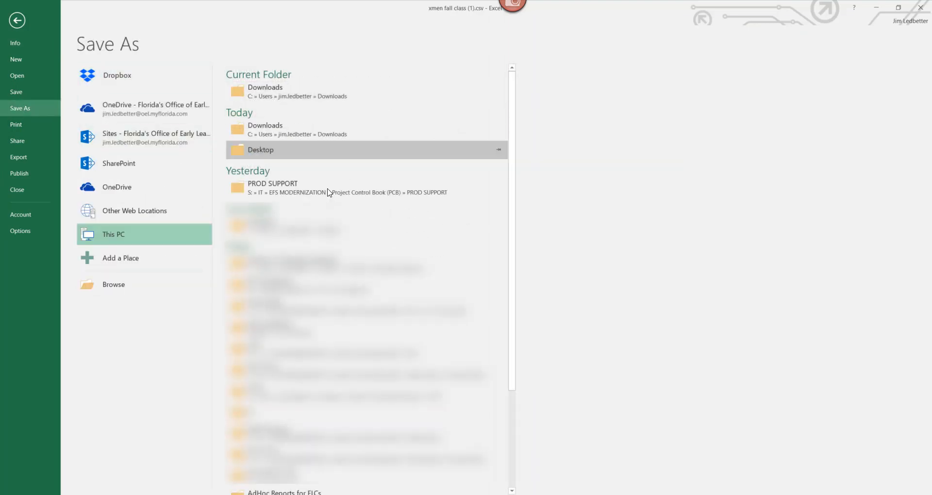
{"action": "left_click", "coordinate": [325, 255]}
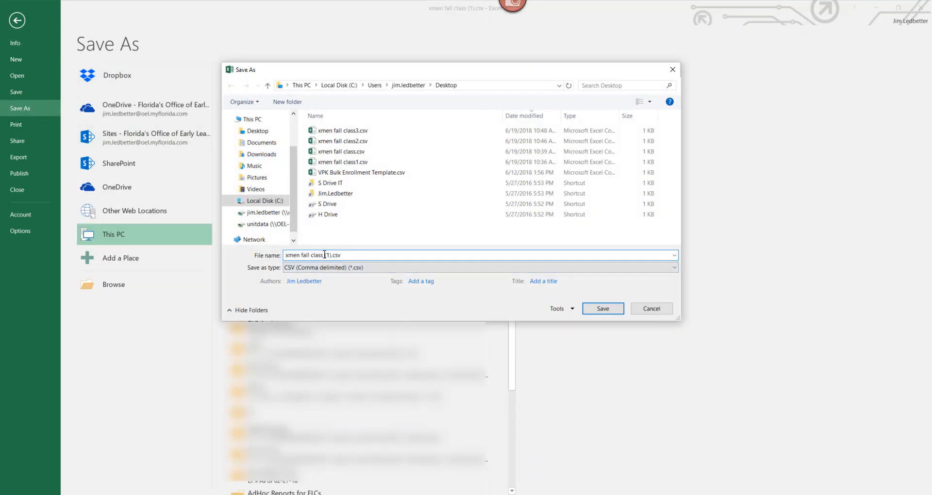
{"action": "type", "text": "4"}
{"action": "key", "text": "Delete"}
{"action": "key", "text": "Delete"}
{"action": "key", "text": "Delete"}
{"action": "key", "text": "Delete"}
{"action": "key", "text": "Left"}
{"action": "key", "text": "BackSpace"}
{"action": "left_click", "coordinate": [604, 311]}
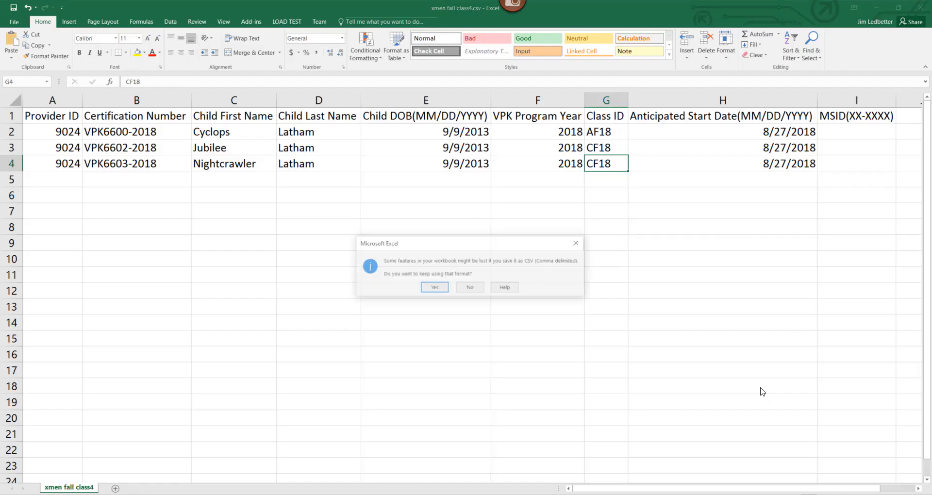
{"action": "left_click", "coordinate": [433, 288]}
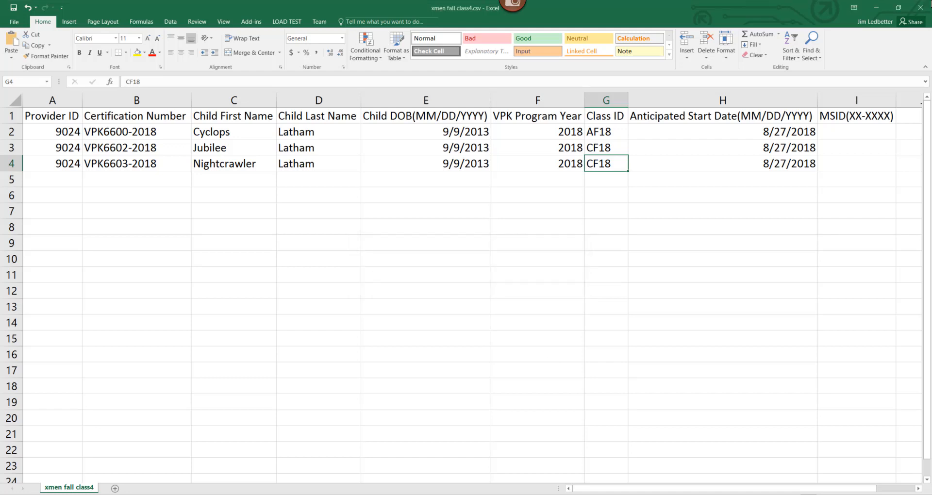
Step: Close the xmen fall class4 and xmen fall class3 workbooks without saving further changes
{"action": "left_click", "coordinate": [921, 7]}
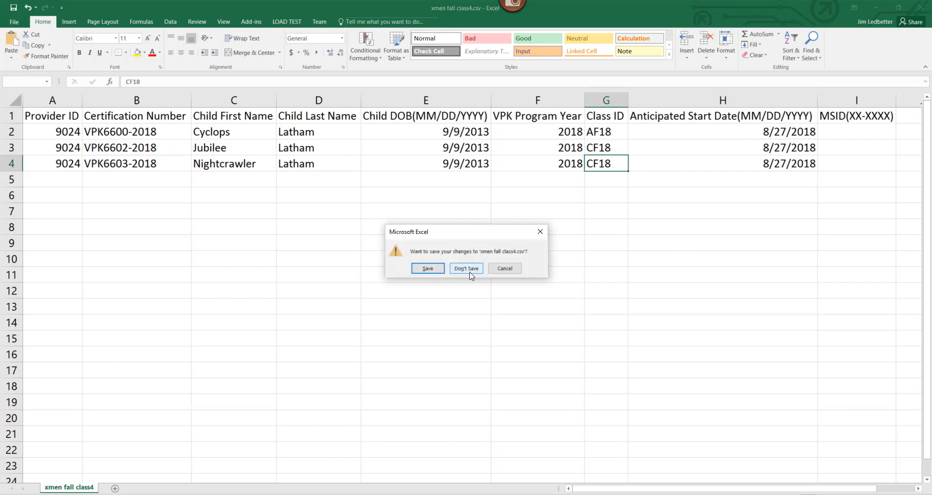
{"action": "key", "text": "Return"}
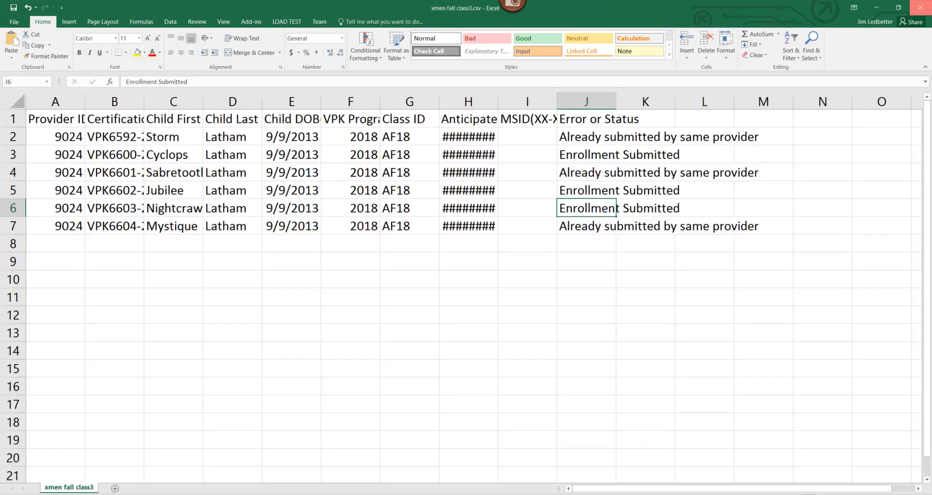
{"action": "left_click", "coordinate": [920, 7]}
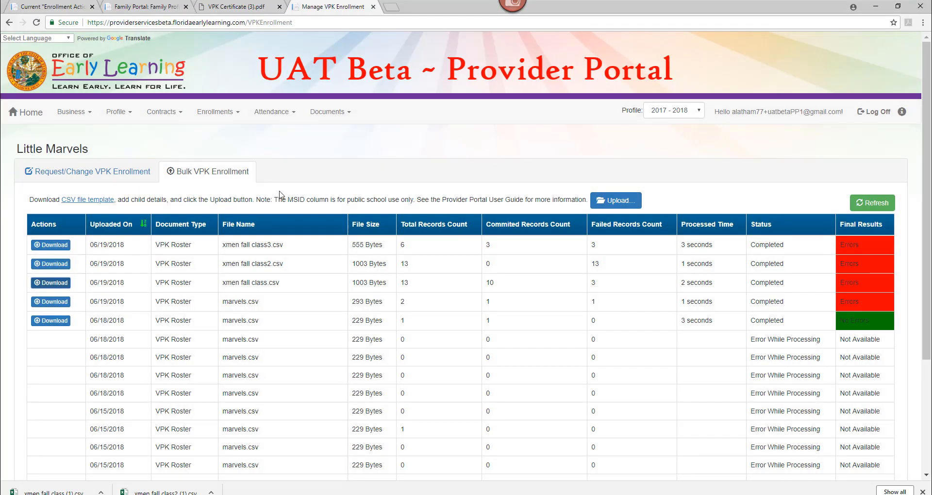
Step: Upload xmen fall class4.csv through Bulk VPK Enrollment and refresh the upload list
{"action": "left_click", "coordinate": [614, 203]}
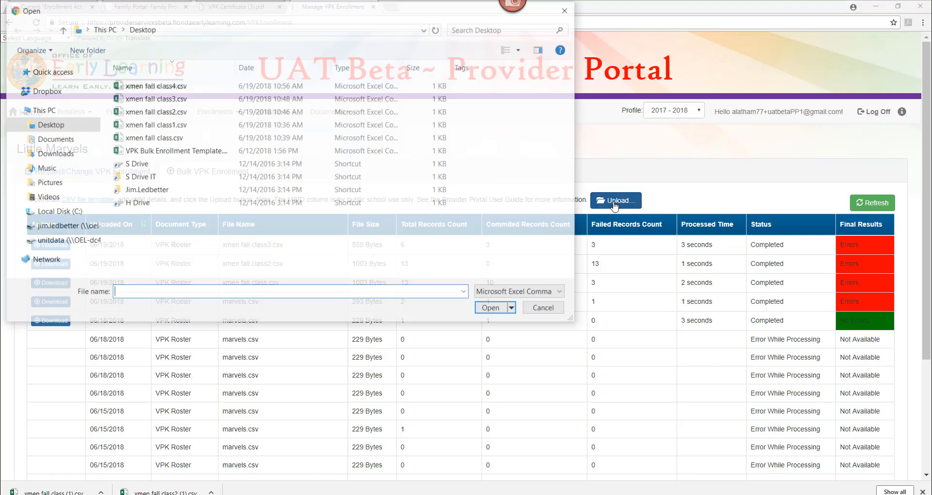
{"action": "left_click", "coordinate": [193, 87]}
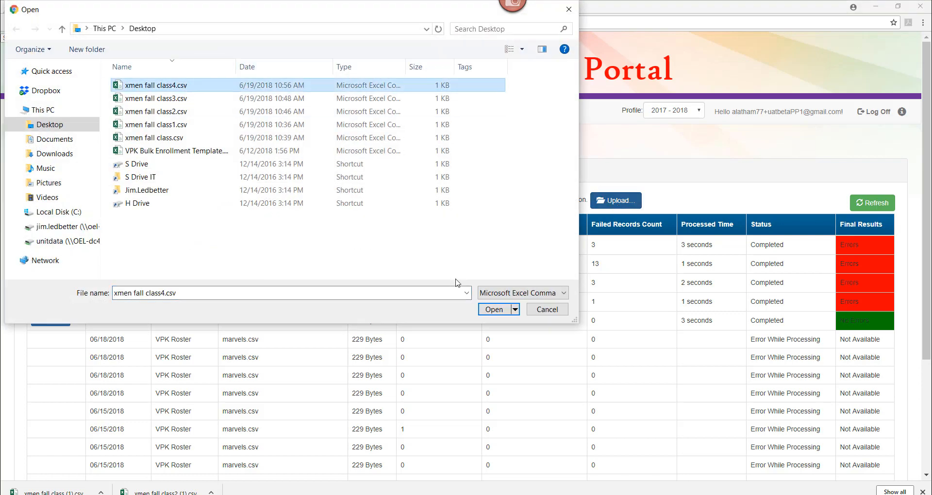
{"action": "left_click", "coordinate": [490, 311]}
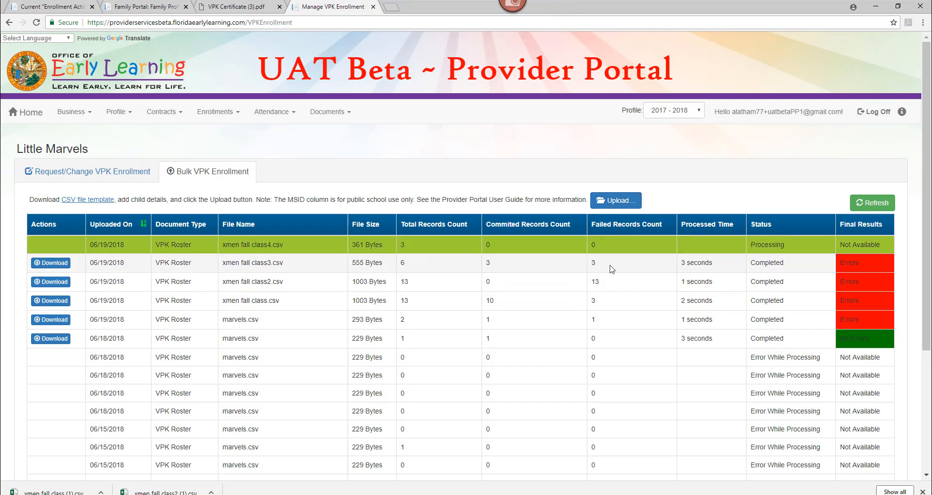
{"action": "left_click", "coordinate": [871, 206]}
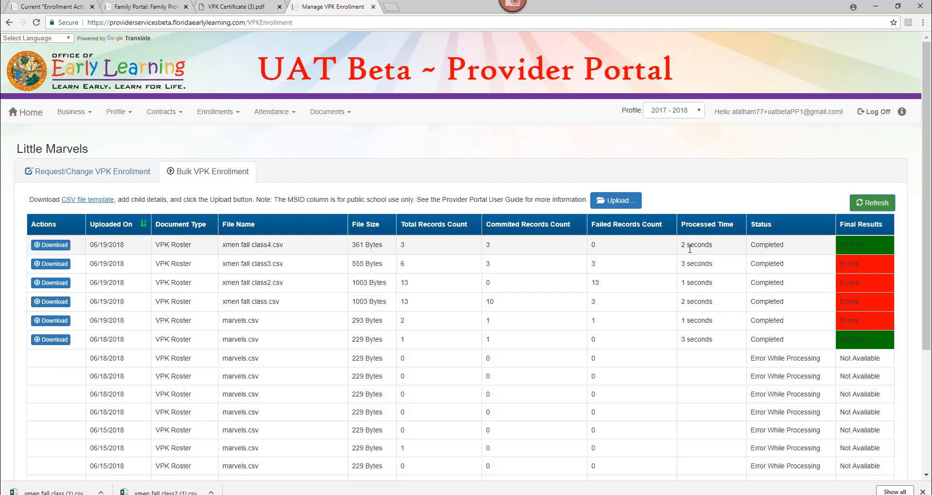
Step: Download and open the results file for xmen fall class4.csv, widening the Anticipated Start Date column to read it
{"action": "left_click", "coordinate": [61, 248]}
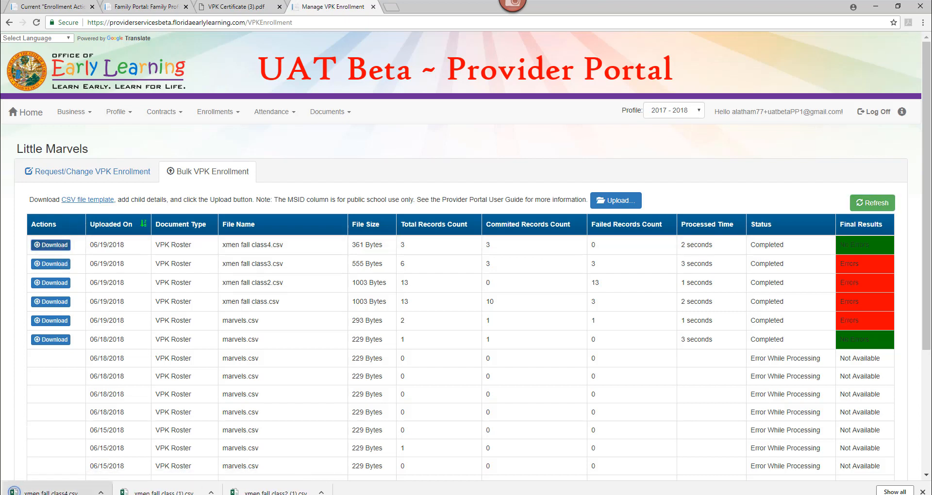
{"action": "left_click", "coordinate": [51, 492]}
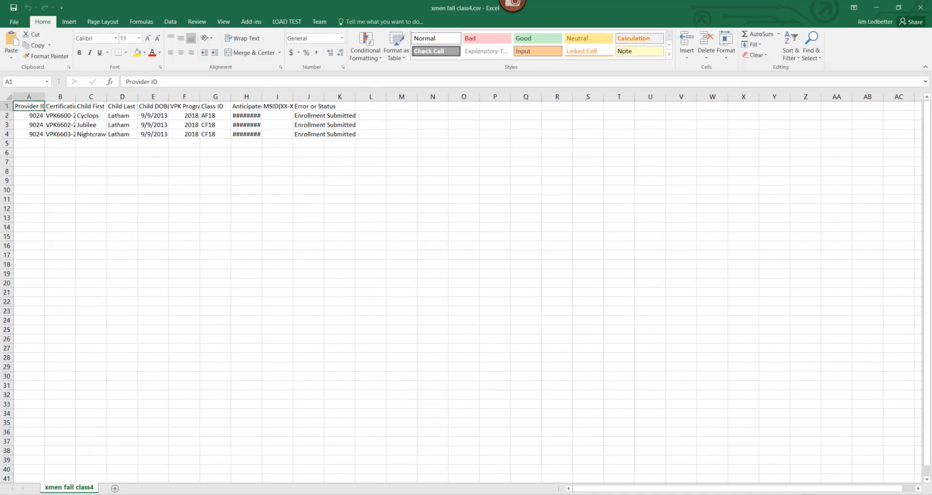
{"action": "scroll", "coordinate": [461, 287], "scroll_direction": "up", "scroll_amount": 6}
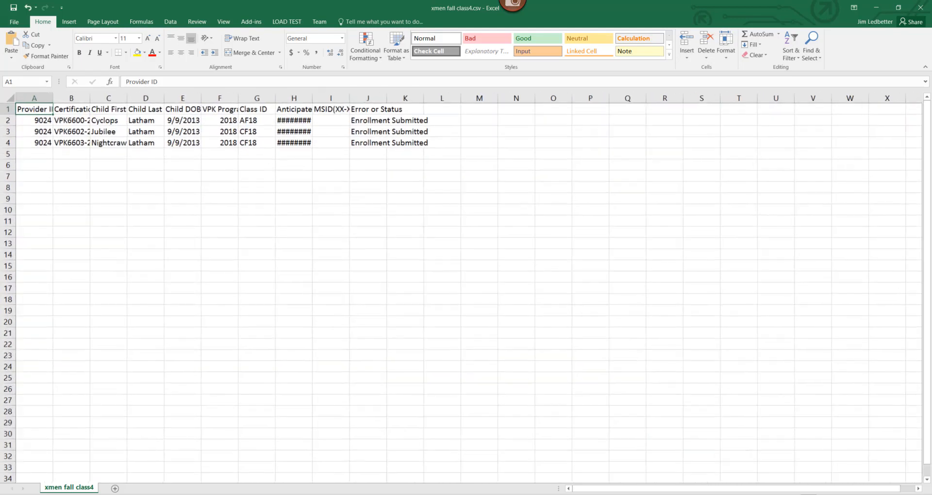
{"action": "scroll", "coordinate": [642, 460], "scroll_direction": "up", "scroll_amount": 1}
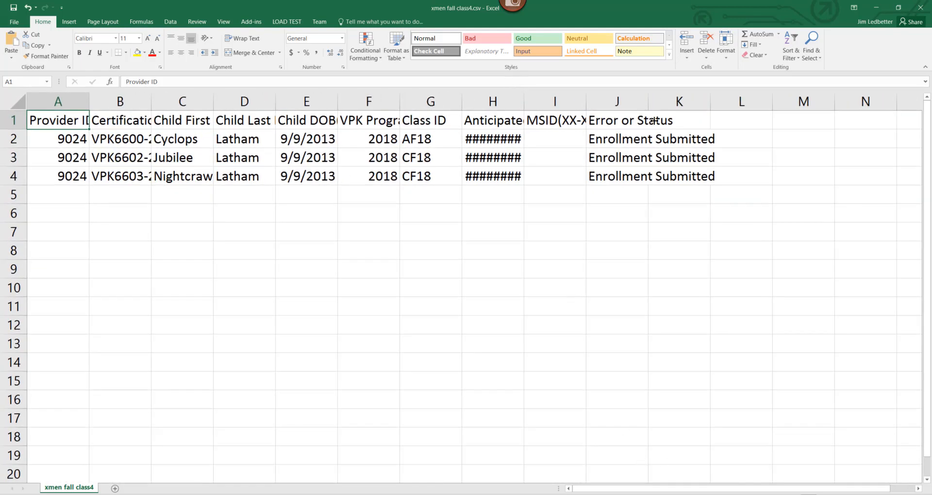
{"action": "left_click_drag", "start_coordinate": [523, 93], "coordinate": [540, 93]}
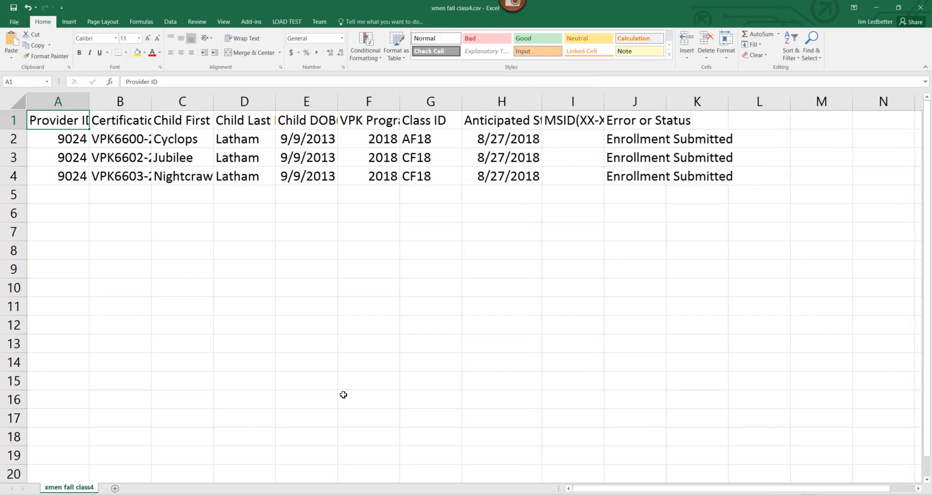
Step: Compare the Request/Change VPK Enrollment page with the downloaded results sheet
{"action": "key", "text": "alt+Tab"}
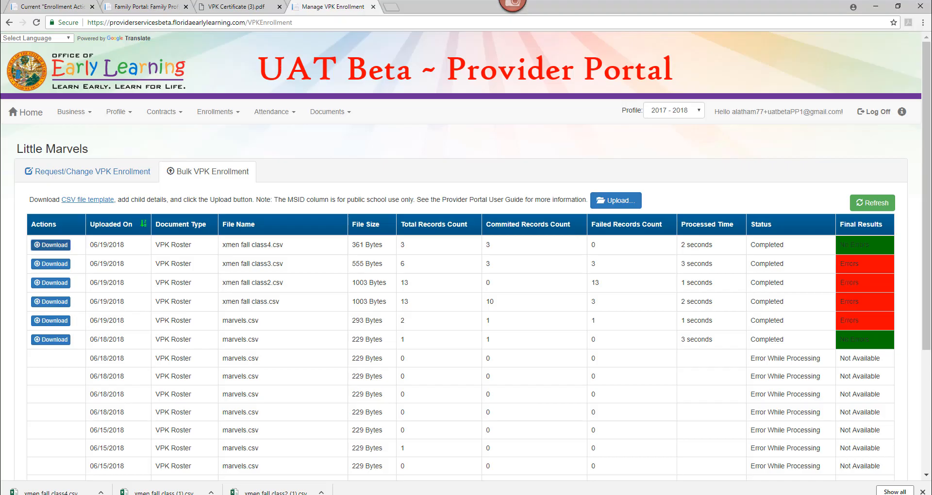
{"action": "left_click", "coordinate": [85, 173]}
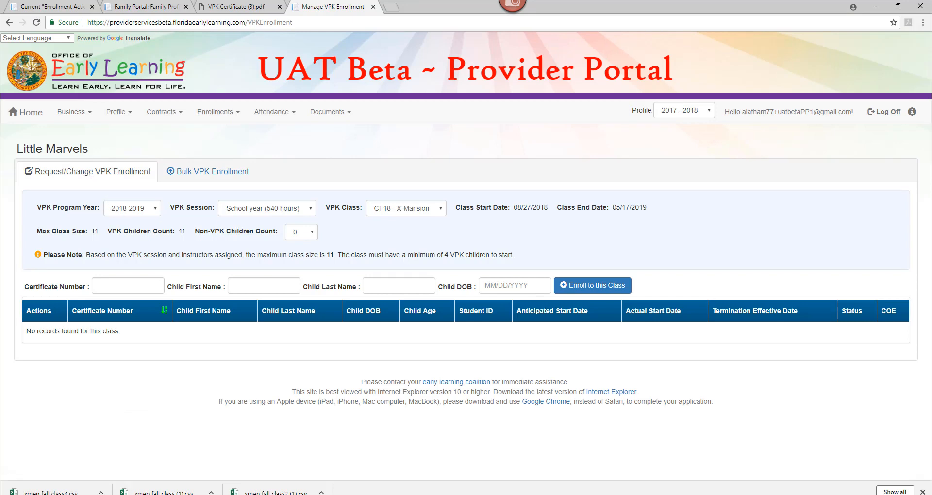
{"action": "mouse_move", "coordinate": [274, 494]}
{"action": "left_click", "coordinate": [274, 464]}
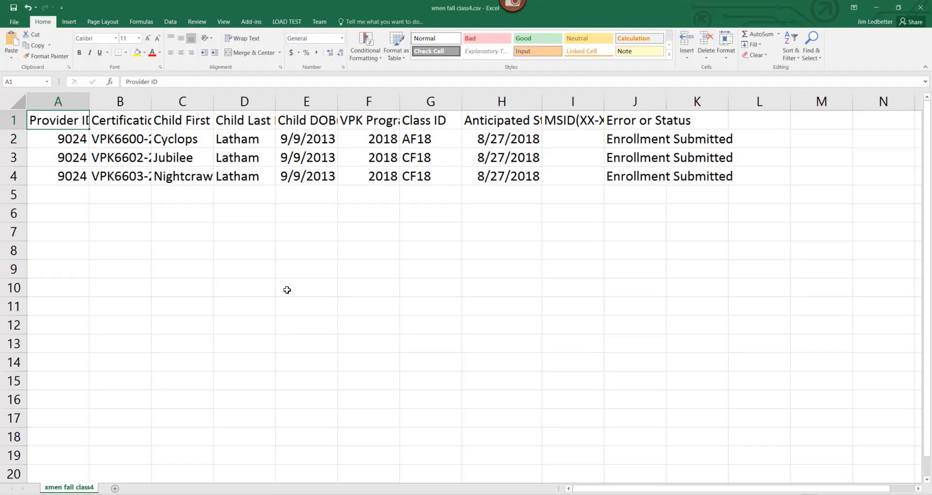
{"action": "left_click", "coordinate": [174, 140]}
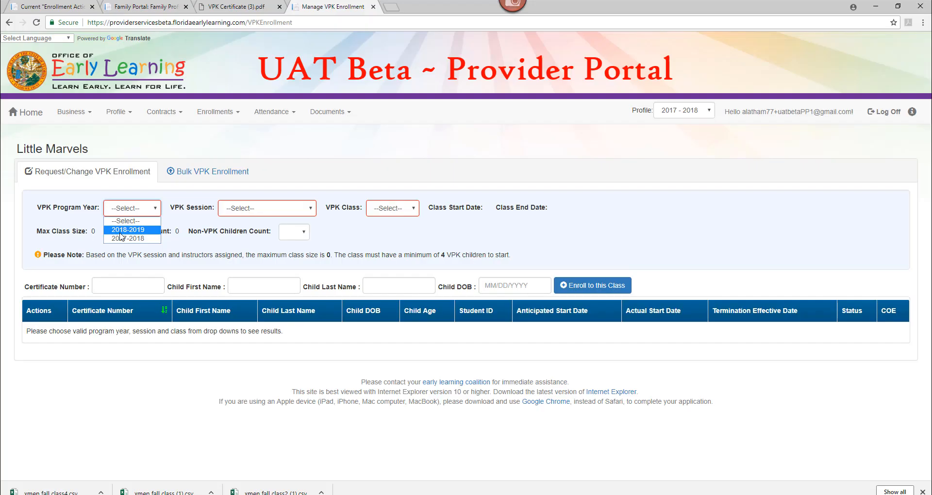
{"action": "left_click", "coordinate": [129, 230]}
Step: View the 2018-2019 School-year (540 hours) roster for class AF18 - X-Men and for class CF18 - X-Mansion
{"action": "left_click", "coordinate": [283, 212]}
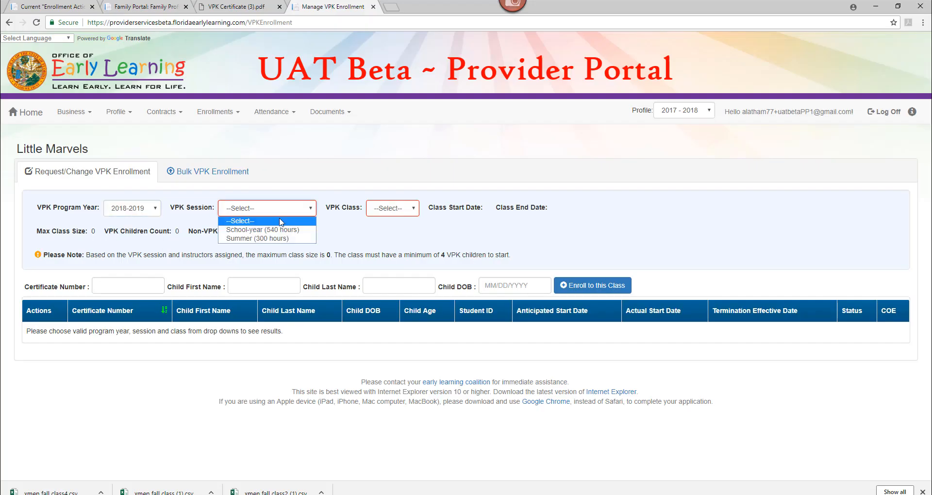
{"action": "left_click", "coordinate": [279, 230]}
{"action": "left_click", "coordinate": [401, 210]}
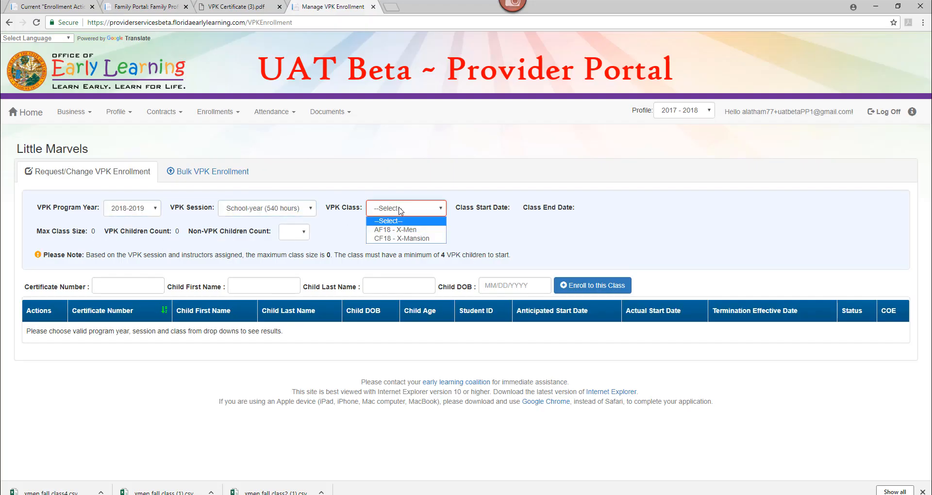
{"action": "left_click", "coordinate": [398, 230]}
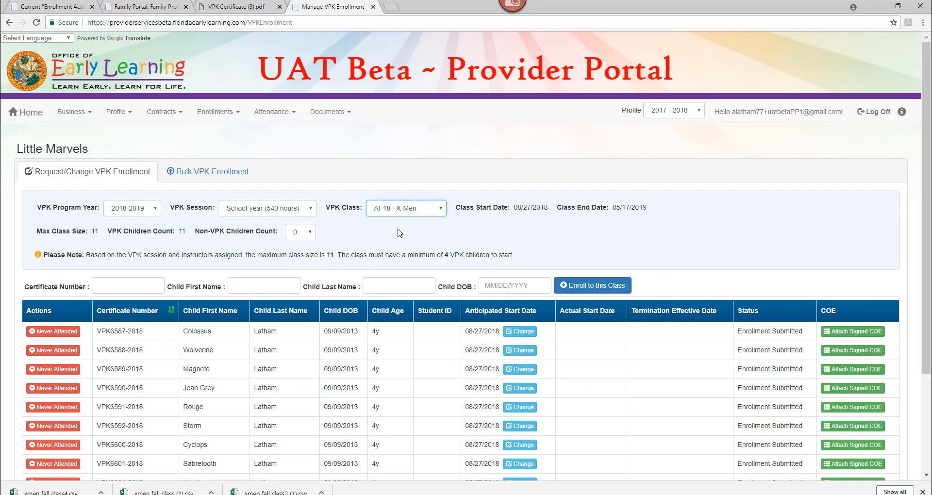
{"action": "scroll", "coordinate": [261, 258], "scroll_direction": "down", "scroll_amount": 3}
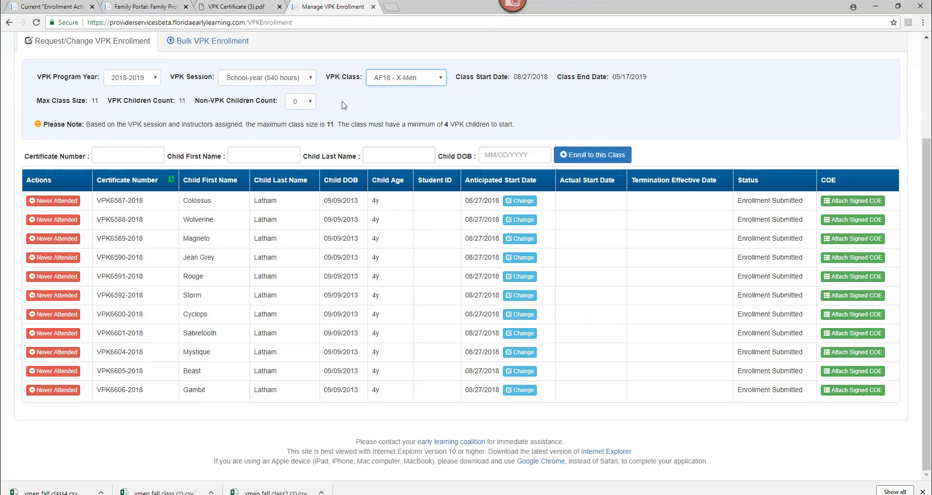
{"action": "left_click", "coordinate": [399, 79]}
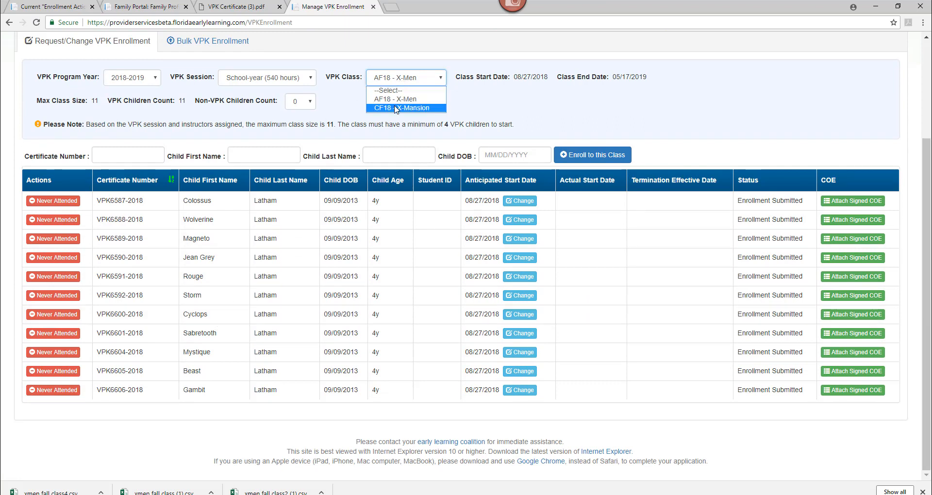
{"action": "left_click", "coordinate": [396, 108]}
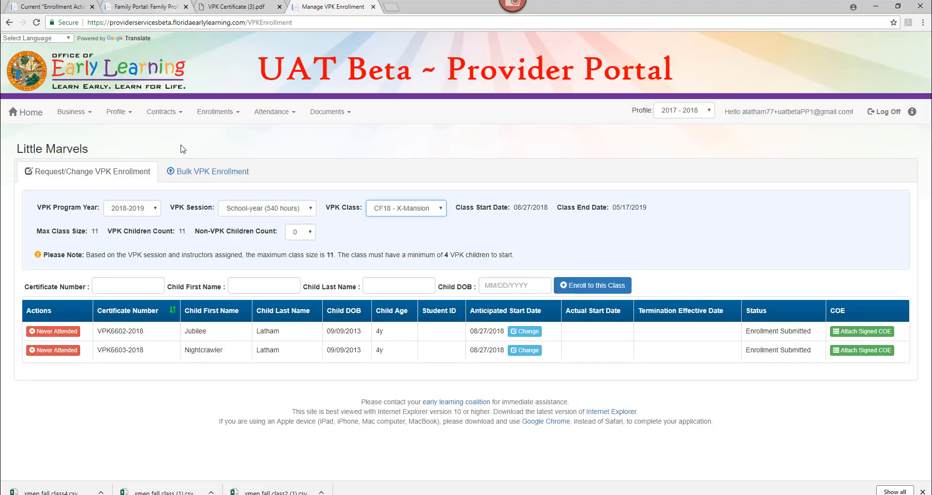
Step: Open the CSV file template from Bulk VPK Enrollment and examine each of its column headers before closing it
{"action": "left_click", "coordinate": [192, 179]}
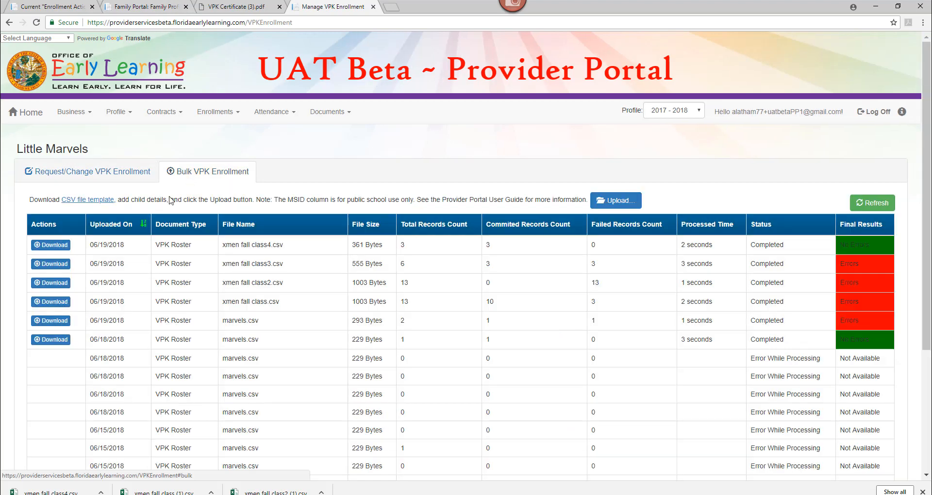
{"action": "left_click", "coordinate": [99, 204]}
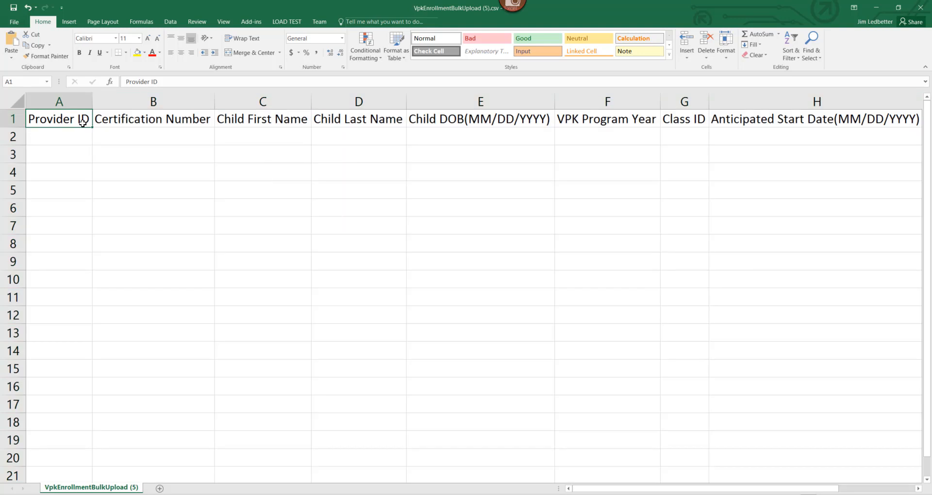
{"action": "key", "text": "Right"}
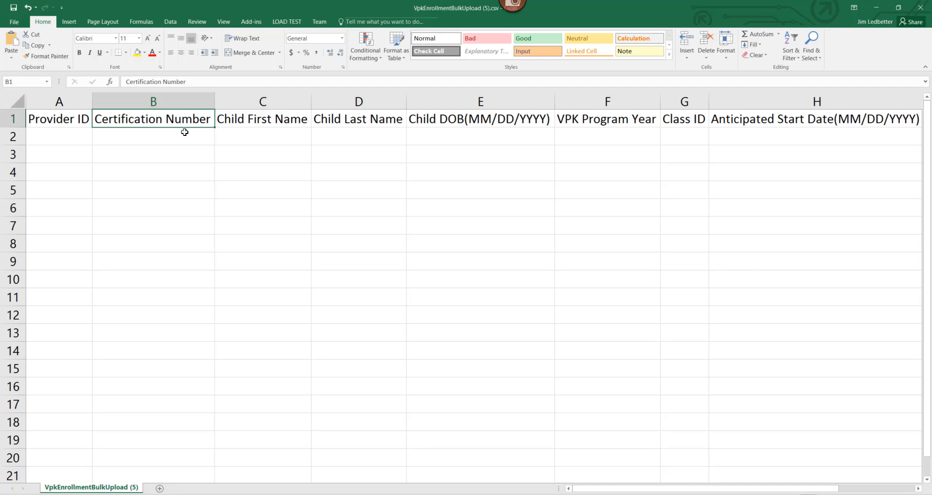
{"action": "left_click", "coordinate": [292, 137]}
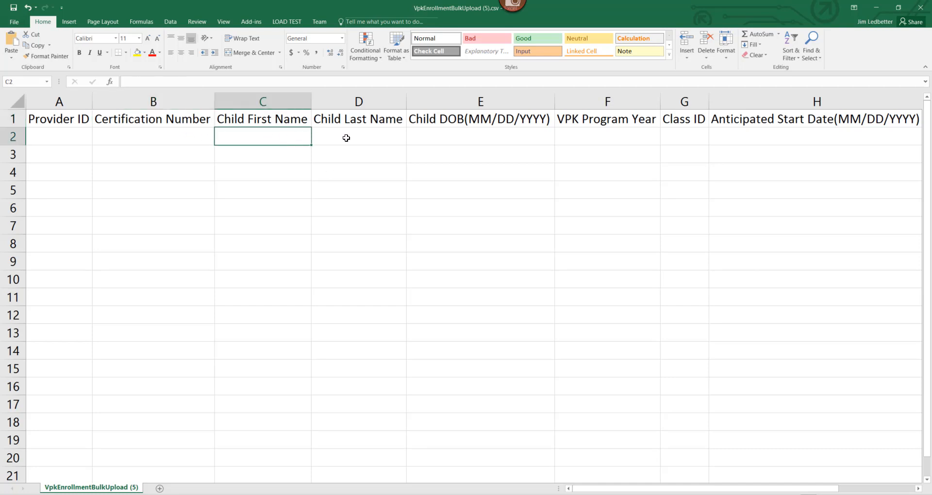
{"action": "left_click", "coordinate": [359, 136]}
{"action": "left_click", "coordinate": [453, 138]}
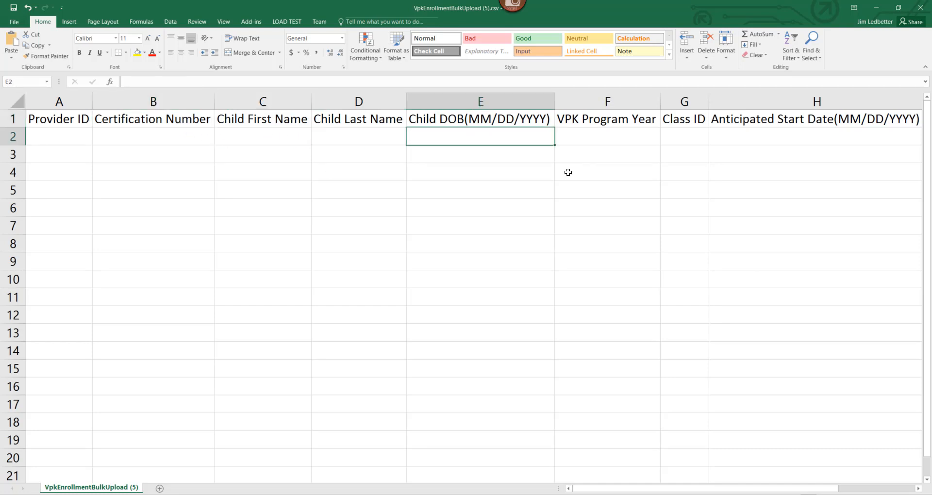
{"action": "left_click", "coordinate": [585, 139]}
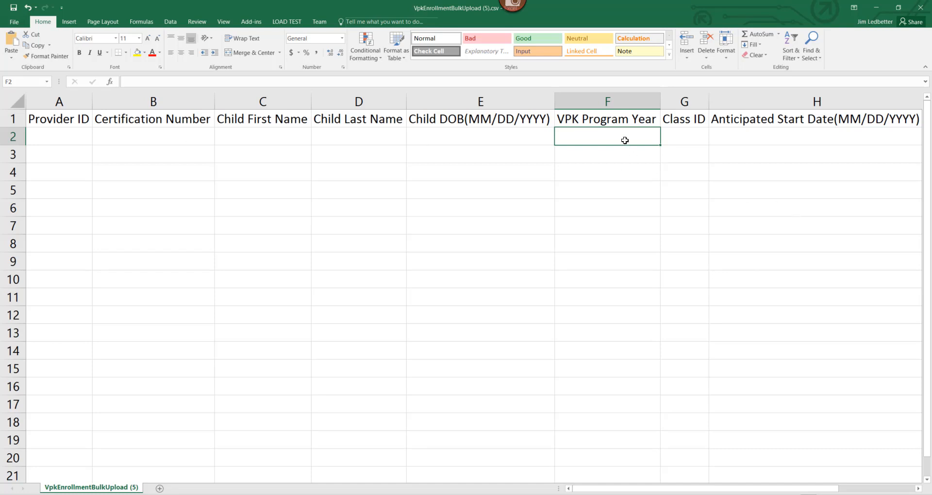
{"action": "left_click", "coordinate": [679, 142]}
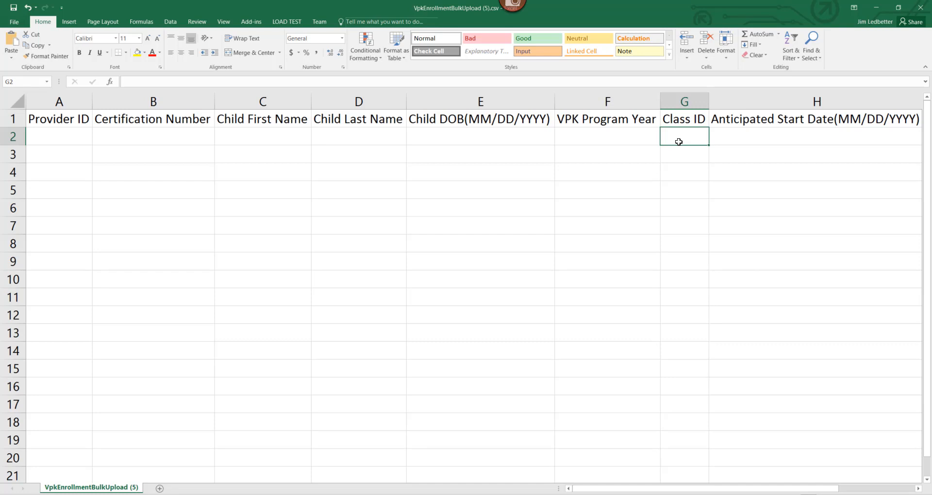
{"action": "left_click", "coordinate": [749, 134]}
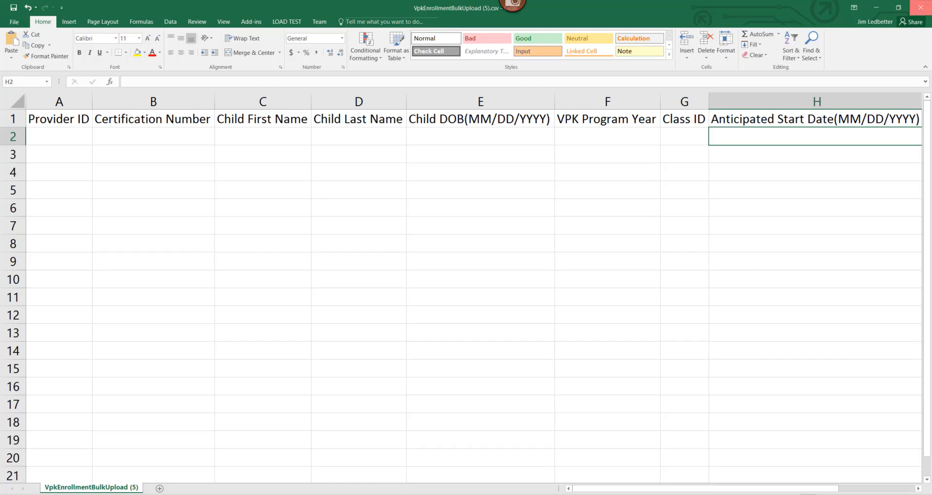
{"action": "left_click", "coordinate": [924, 7]}
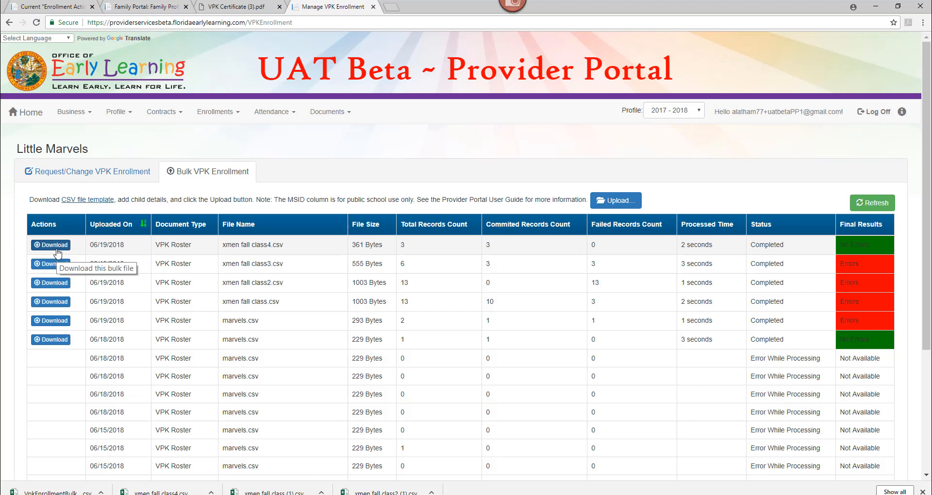
Step: Open the Never Attended removal for Jubilee in the CF18 - X-Mansion roster and close it without confirming
{"action": "left_click", "coordinate": [88, 172]}
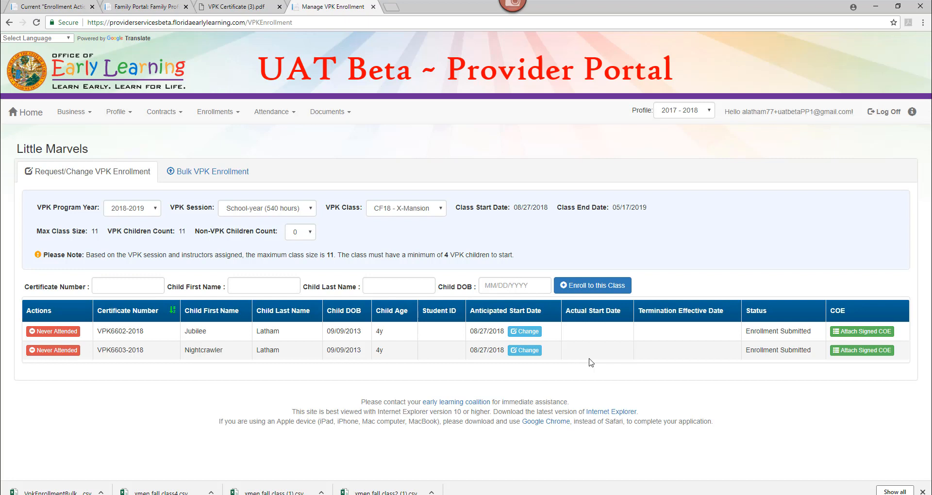
{"action": "left_click", "coordinate": [44, 332]}
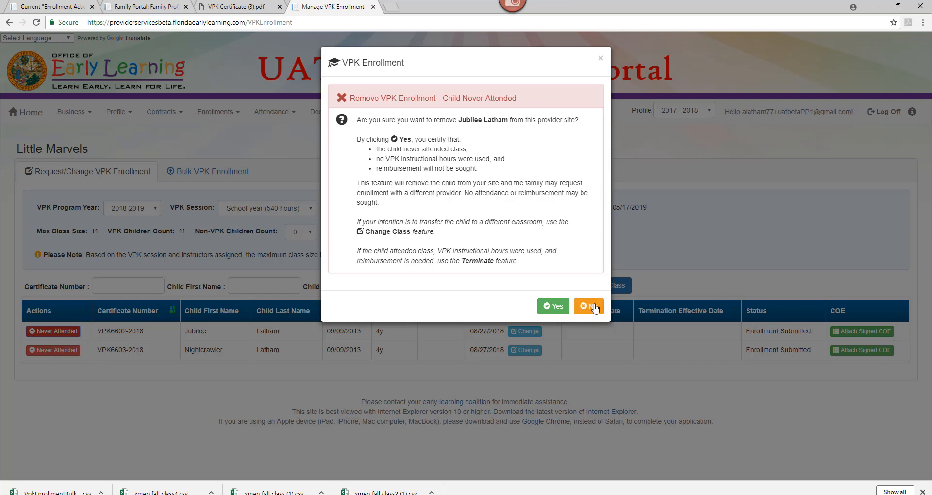
{"action": "left_click", "coordinate": [601, 58]}
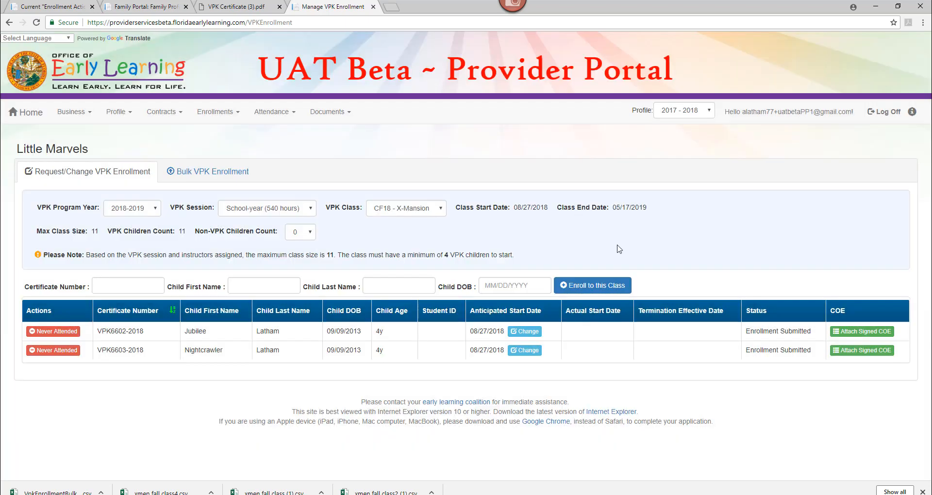